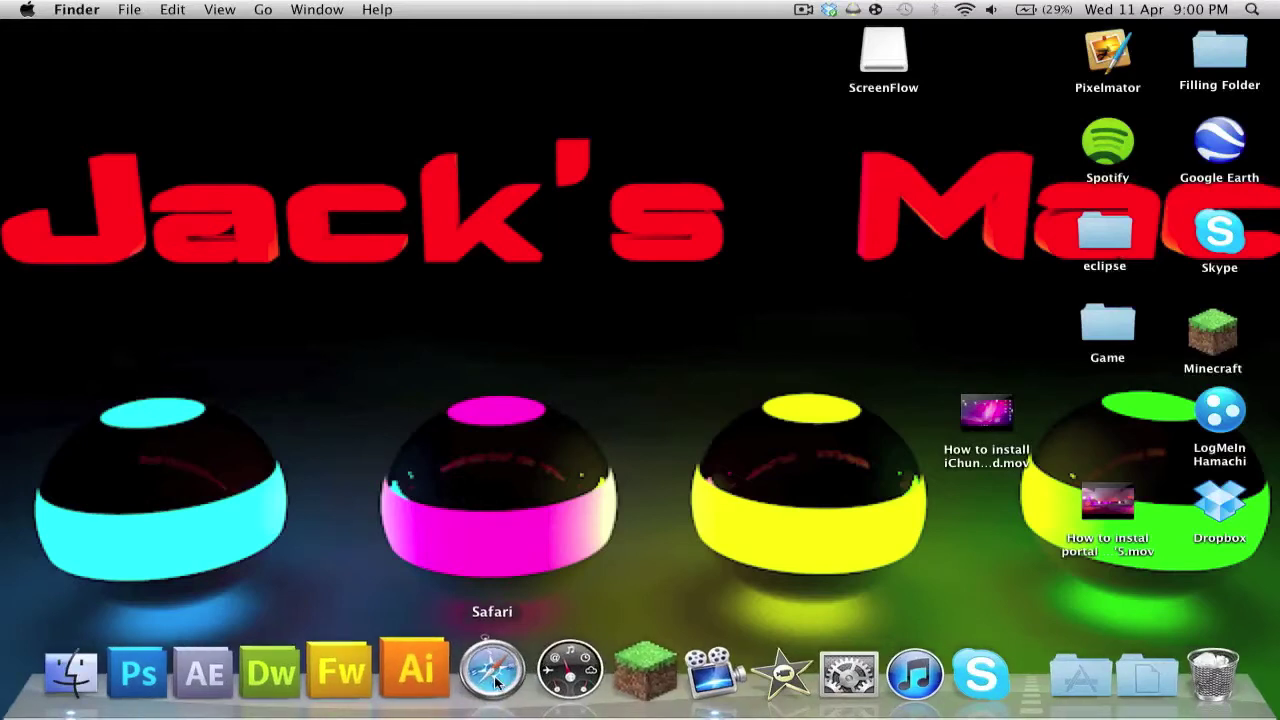
- Open Safari and load the CraftBukkit download site at dl.bukkit.org
left_click(491, 635)
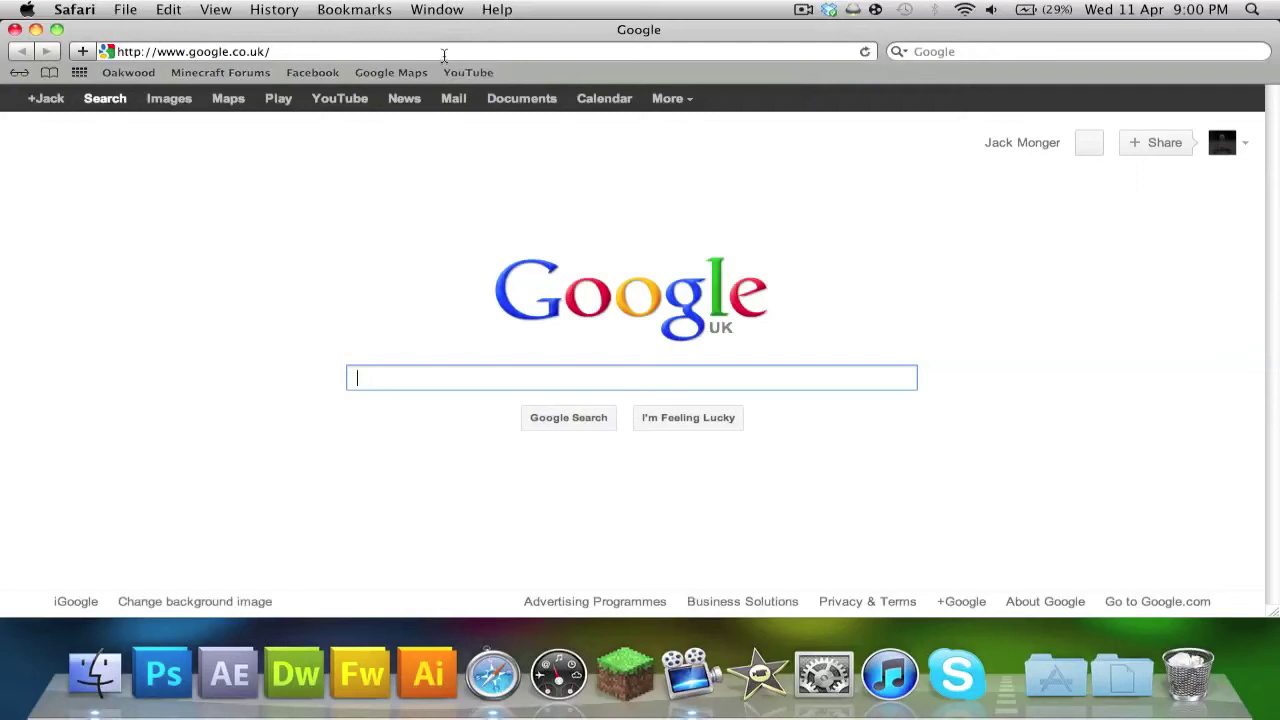
left_click(444, 55)
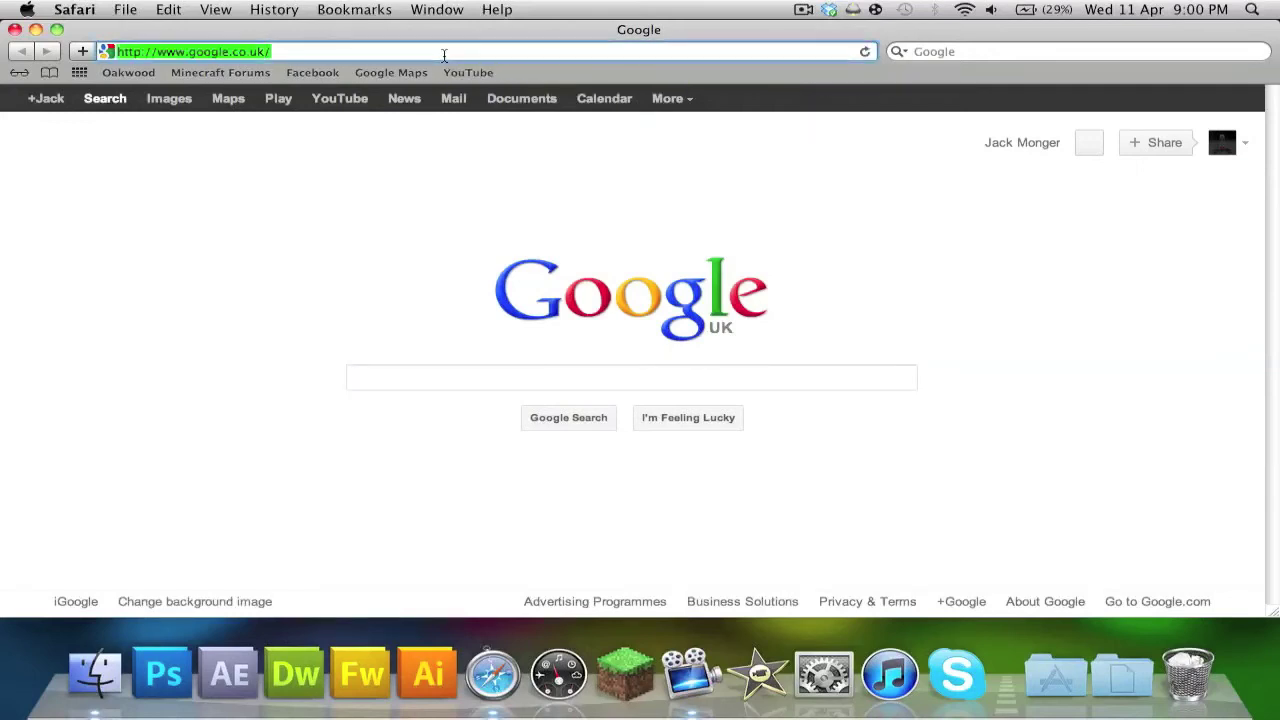
key("BackSpace")
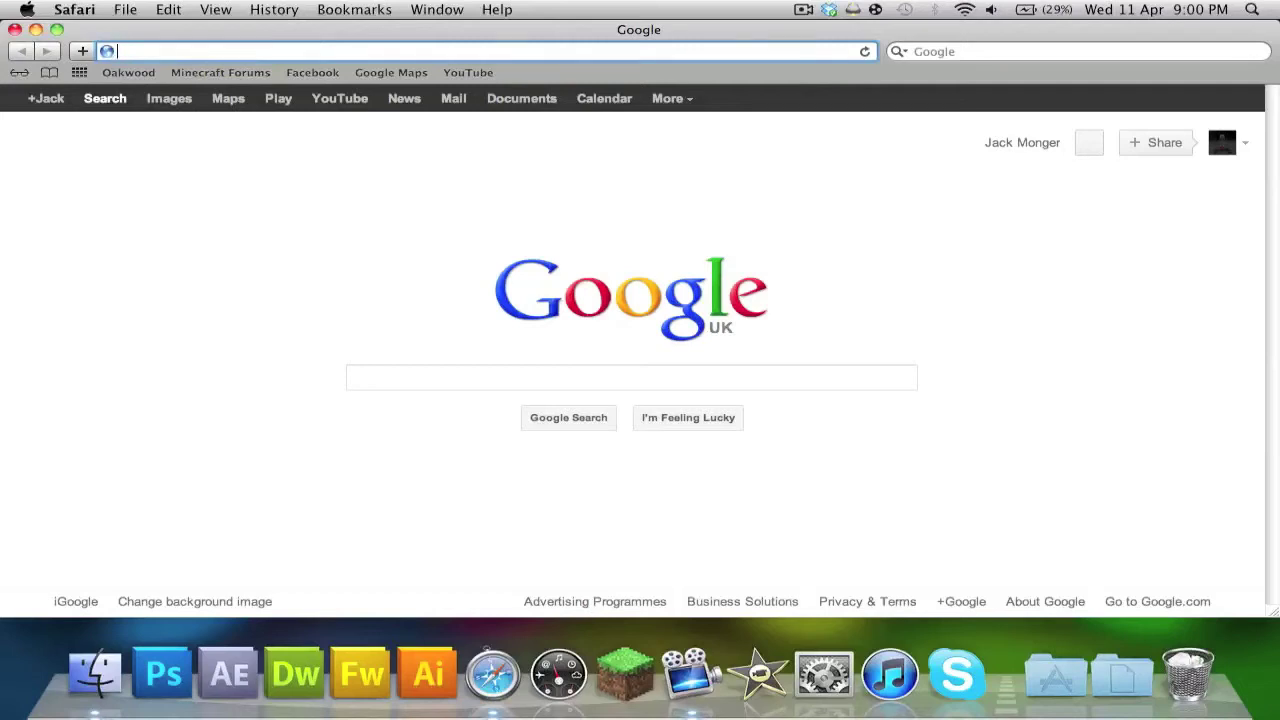
type("dl.")
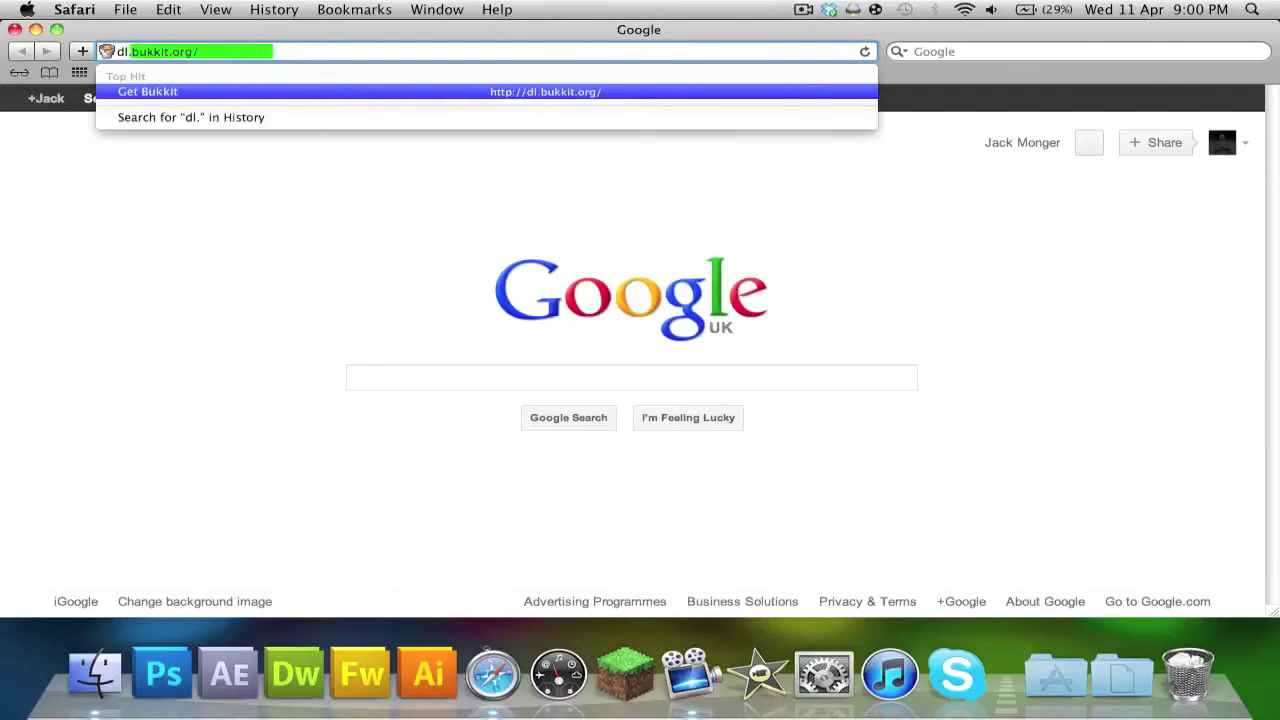
type("bukkit.o")
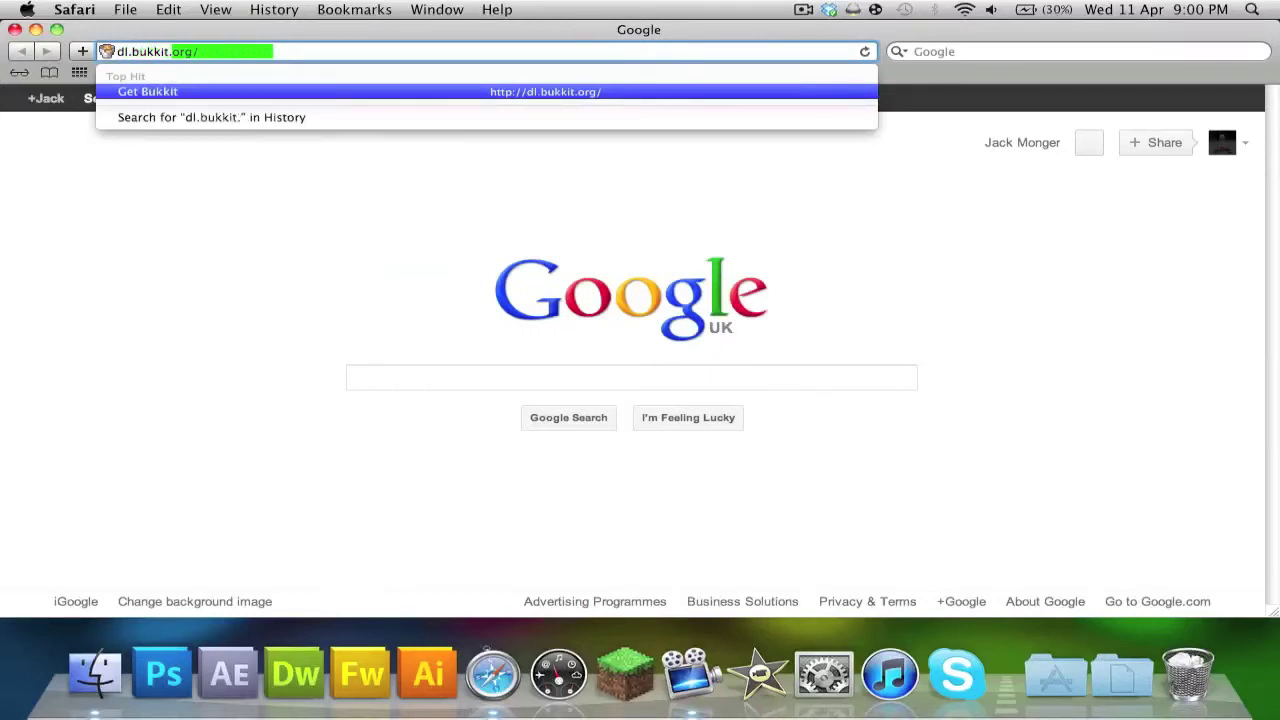
type("rg")
key("Return")
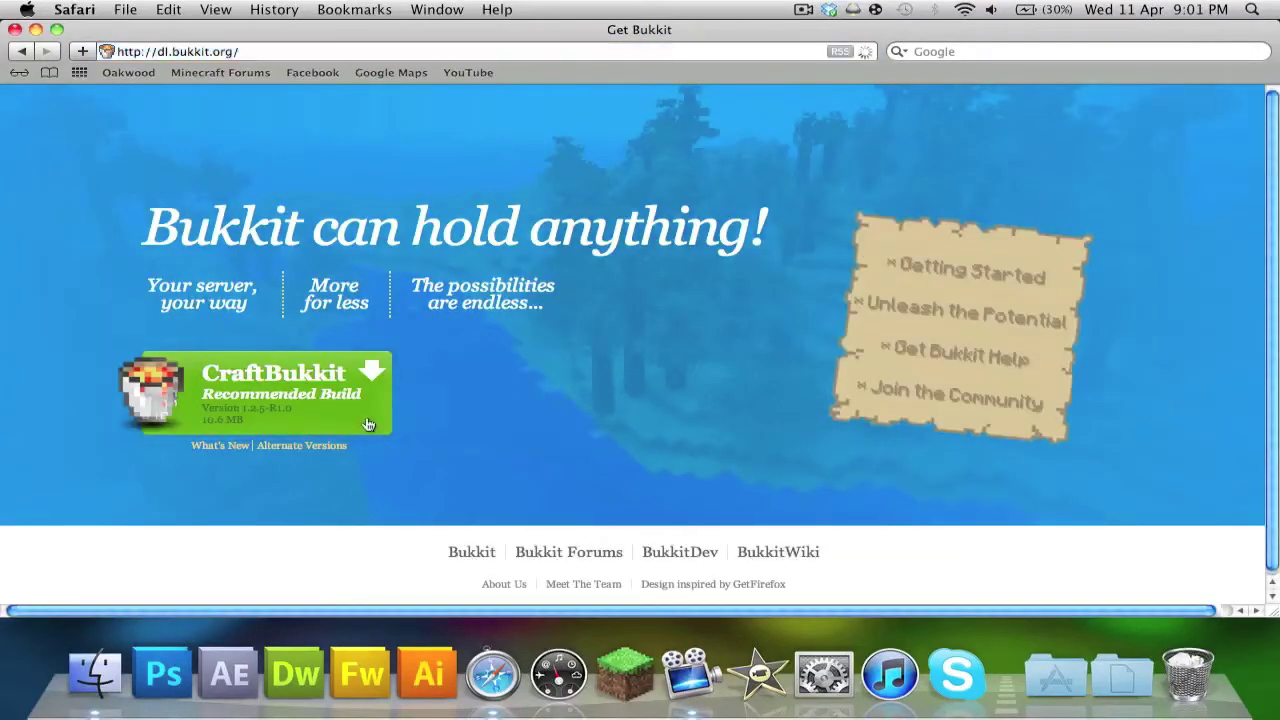
- Start the CraftBukkit Recommended Build download, stop it, and select the already downloaded craftbukkit-1.2.5-R1.0.jar among the downloads
left_click(301, 429)
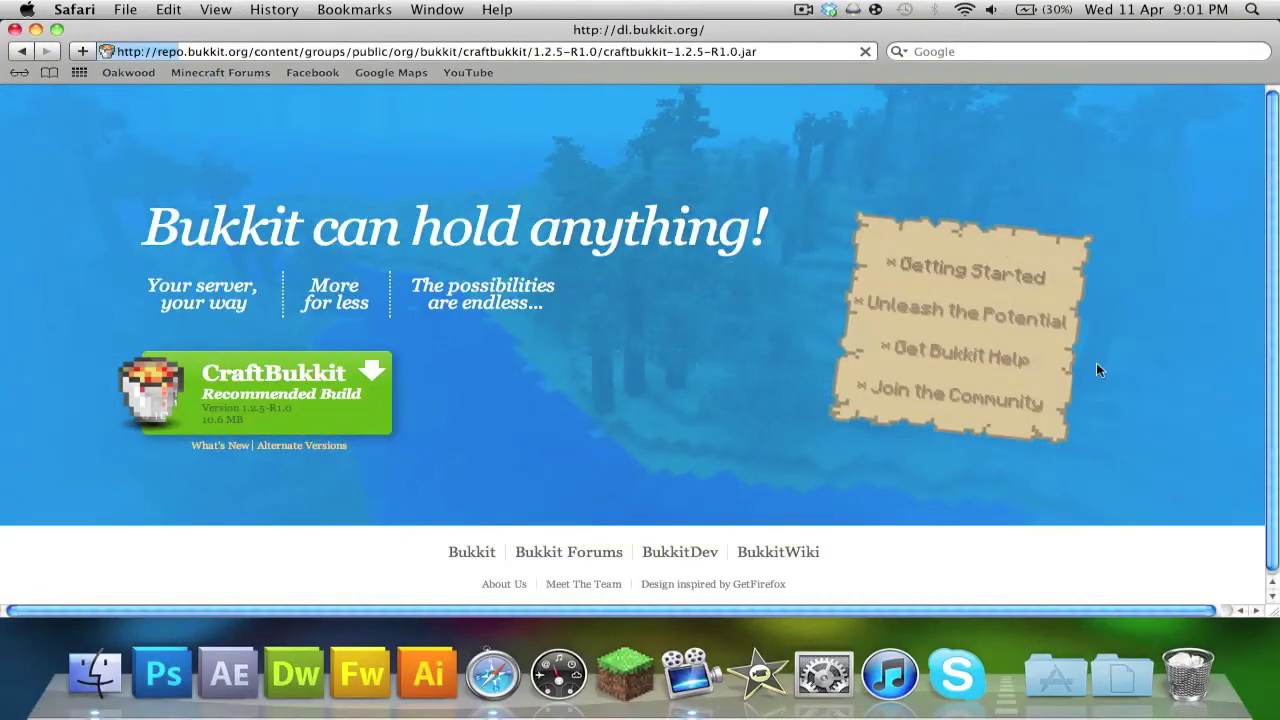
left_click(1230, 429)
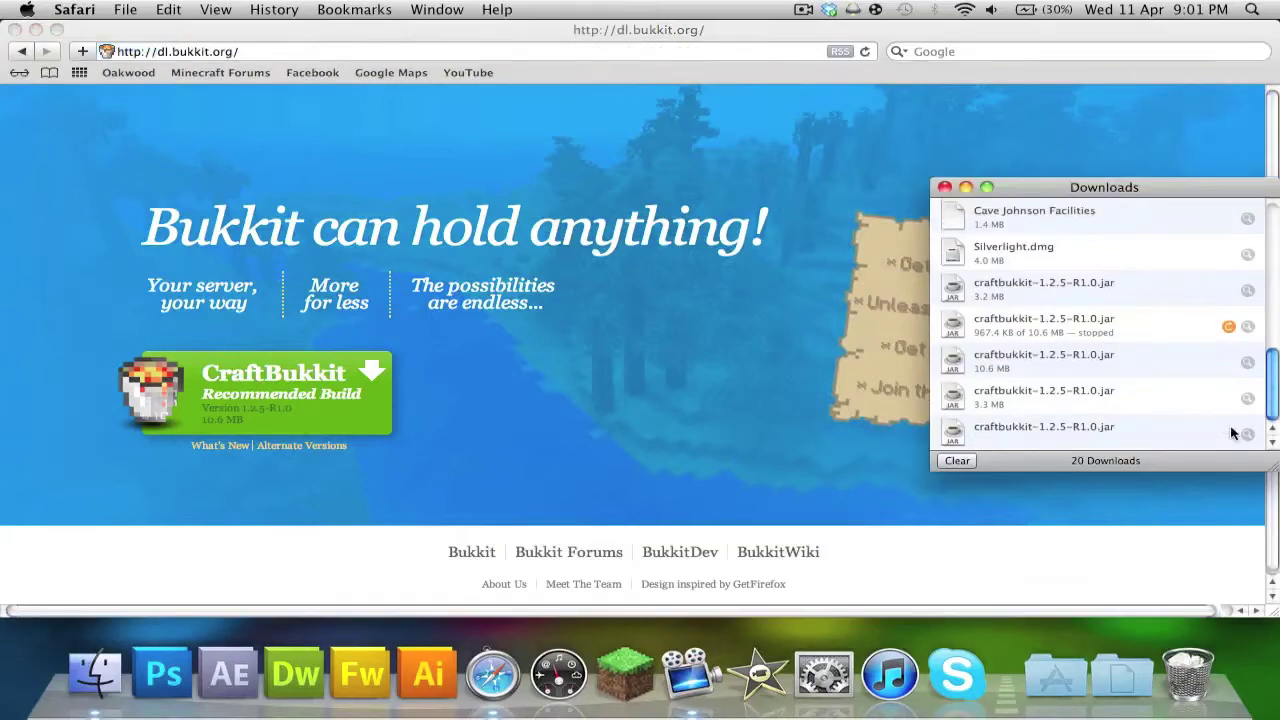
left_click(1029, 397)
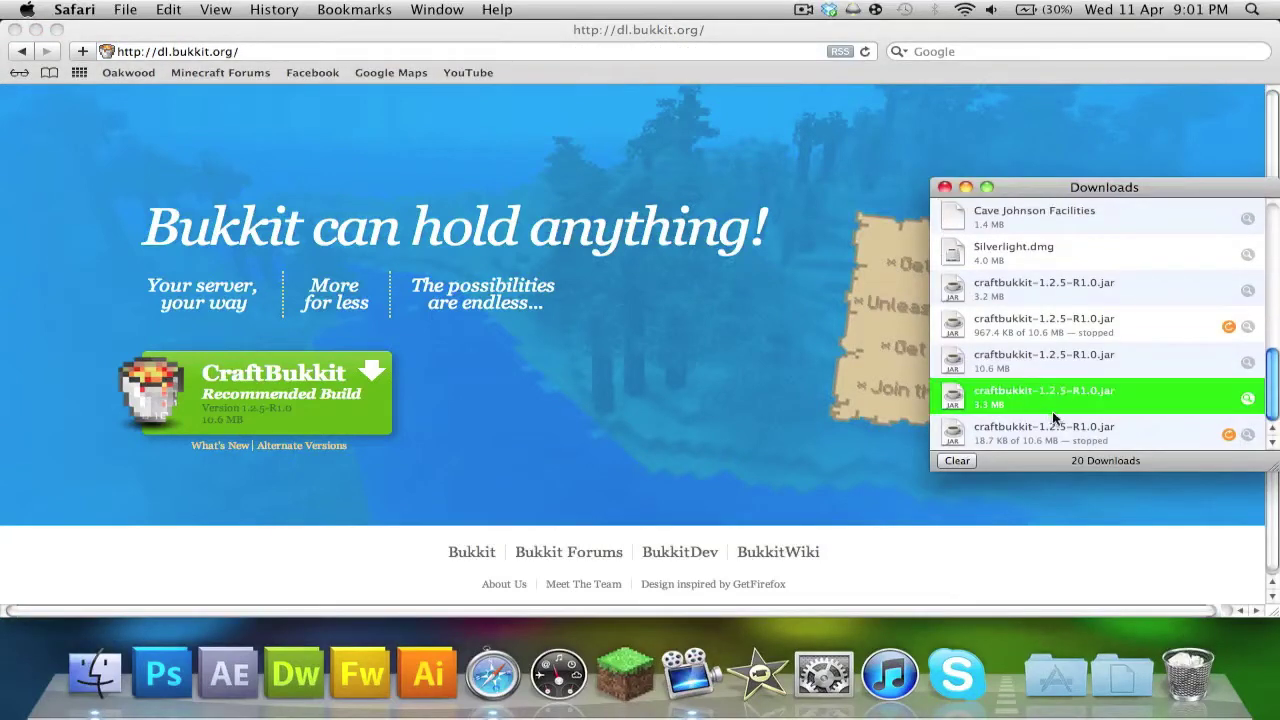
- Minimize the browser window and create a new folder named Server on the desktop
left_click(13, 30)
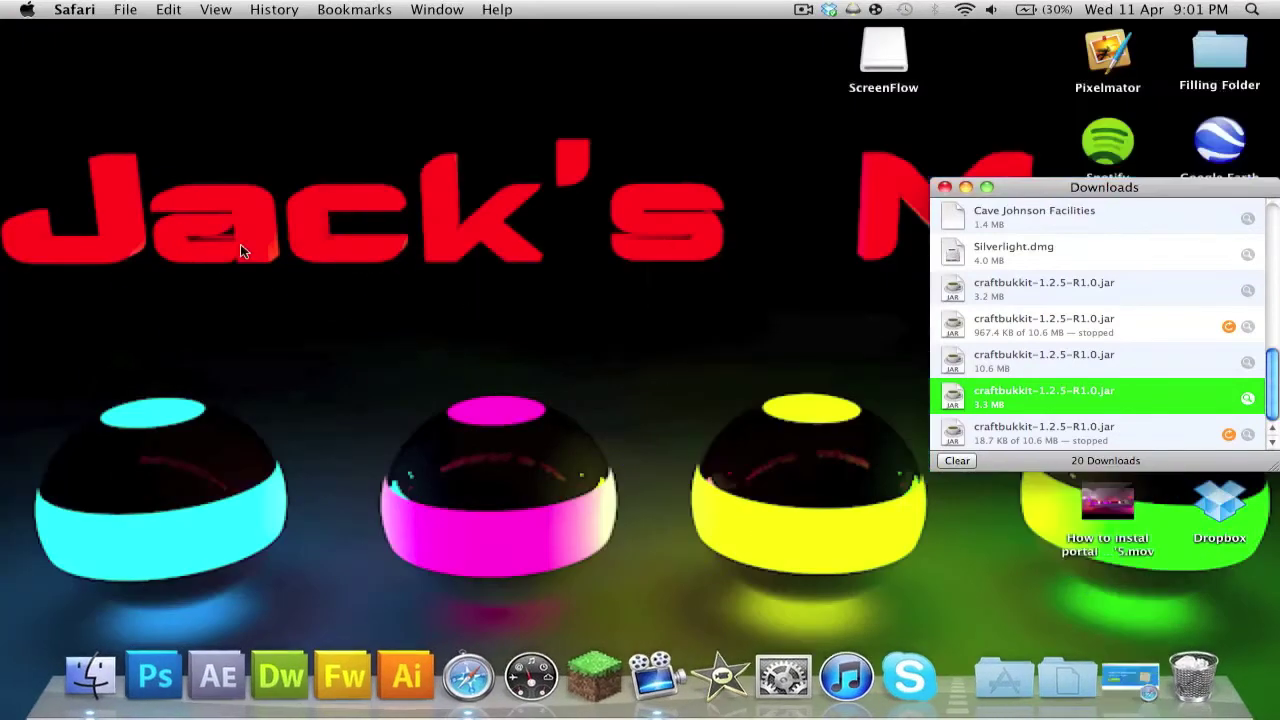
right_click(240, 251)
left_click(296, 254)
left_click(241, 258)
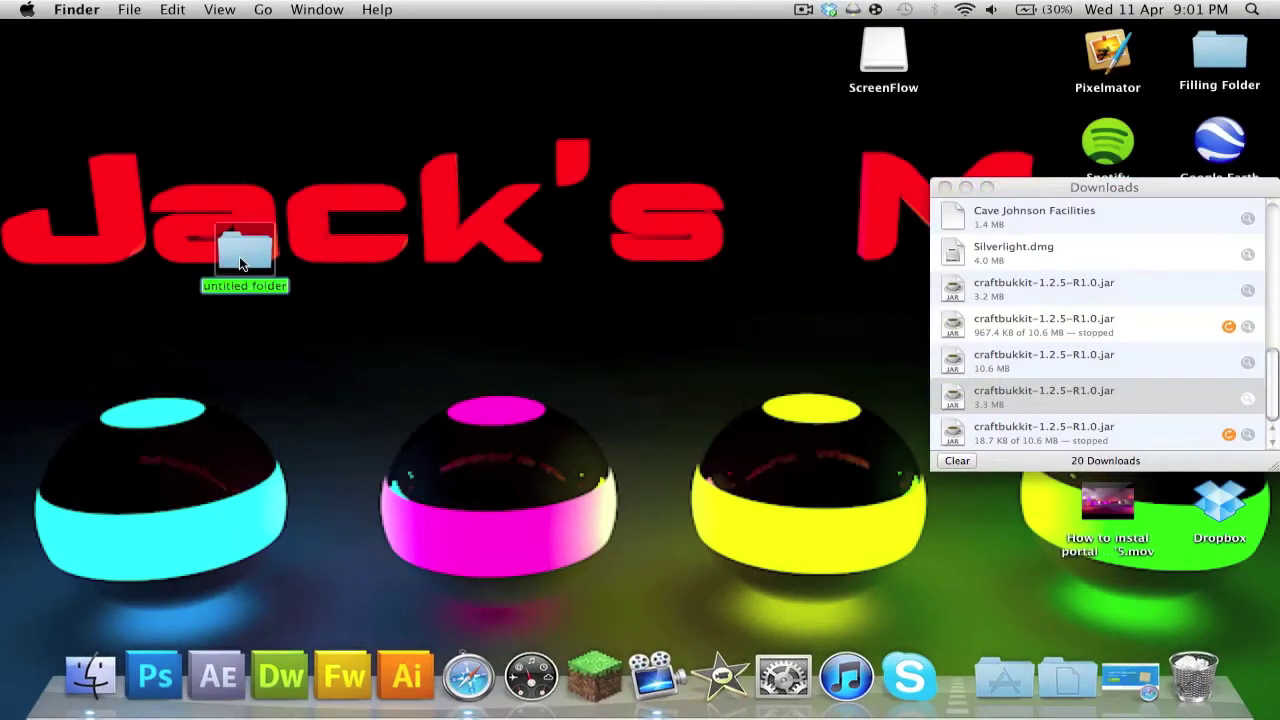
key("Return")
type("Server")
key("Return")
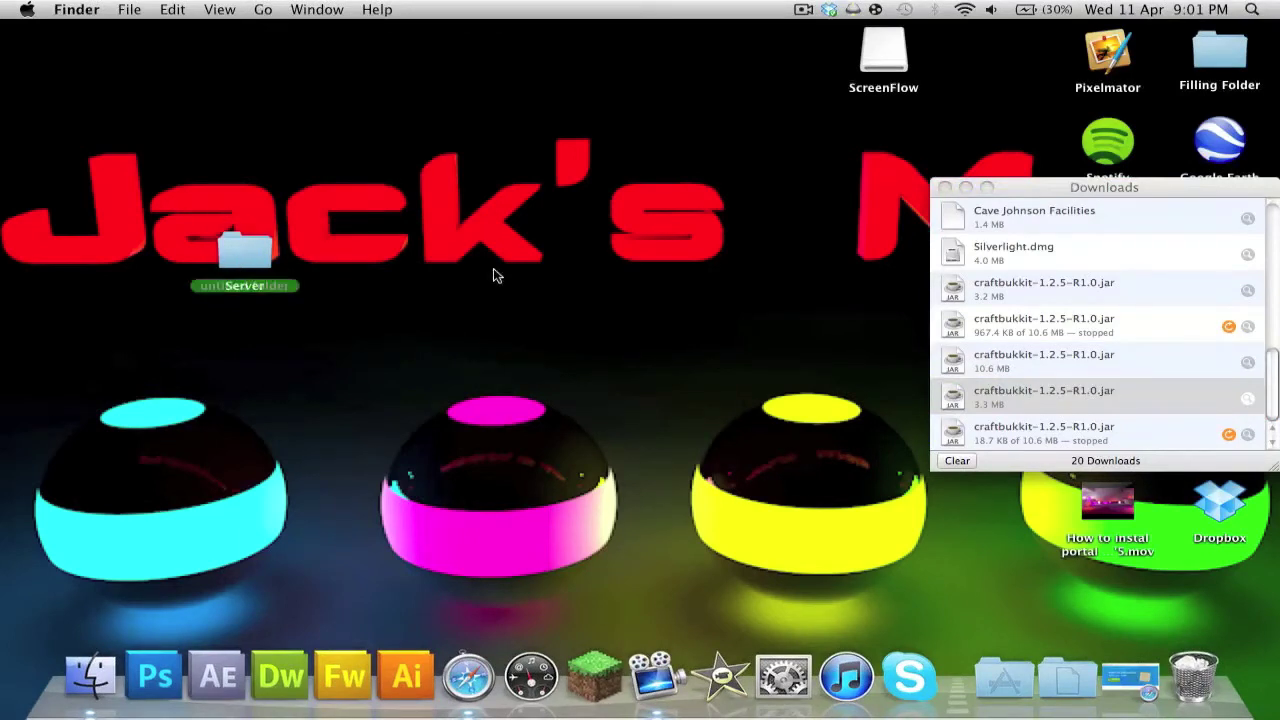
- Put the downloaded craftbukkit-1.2.5-R1.0.jar into the Server folder and close the Downloads window
double_click(244, 258)
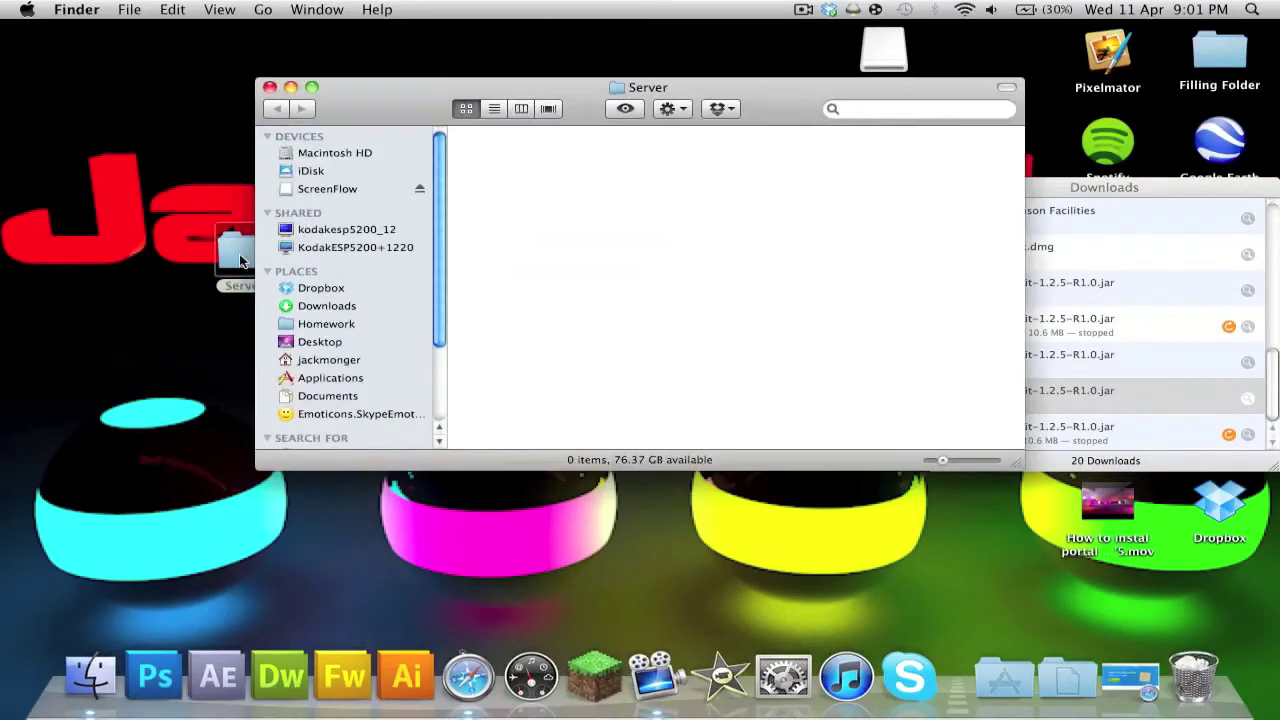
left_click(1127, 440)
left_click_drag(956, 396, 473, 165)
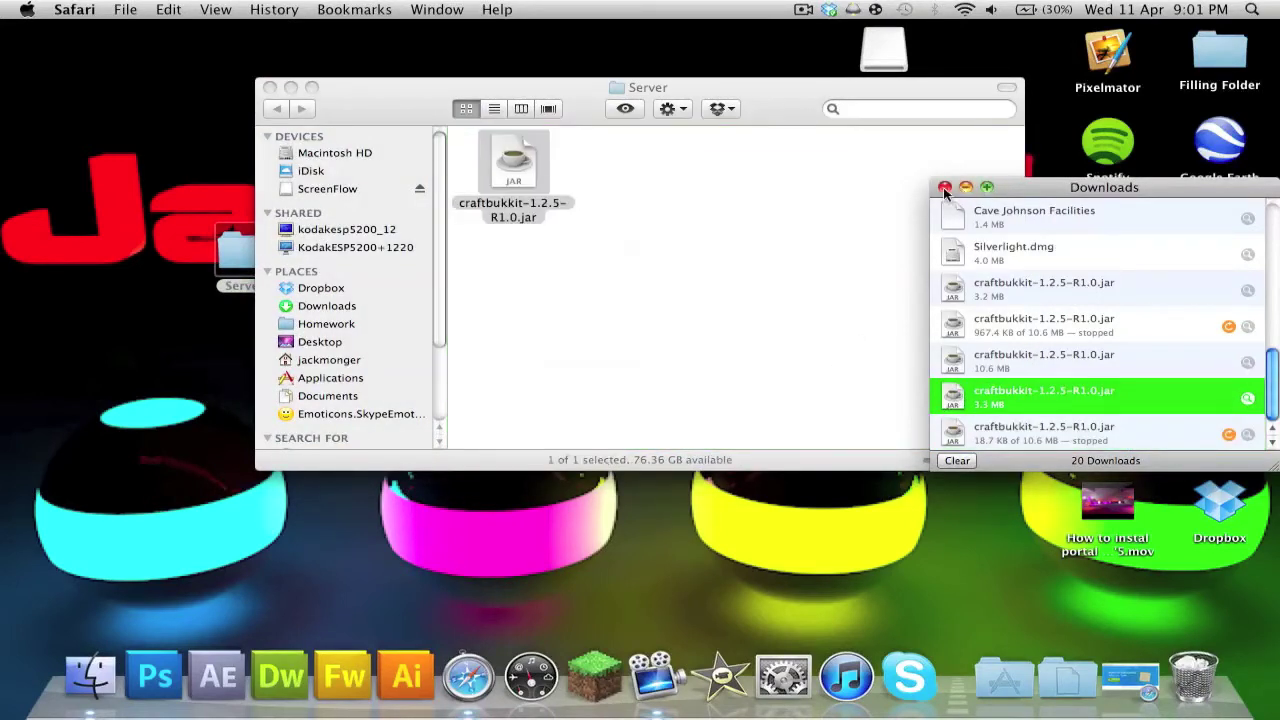
left_click(944, 187)
- Return to Safari, search Google for "bukkit forums" and open the Bukkit Forums result at bukkit.org
left_click(1122, 674)
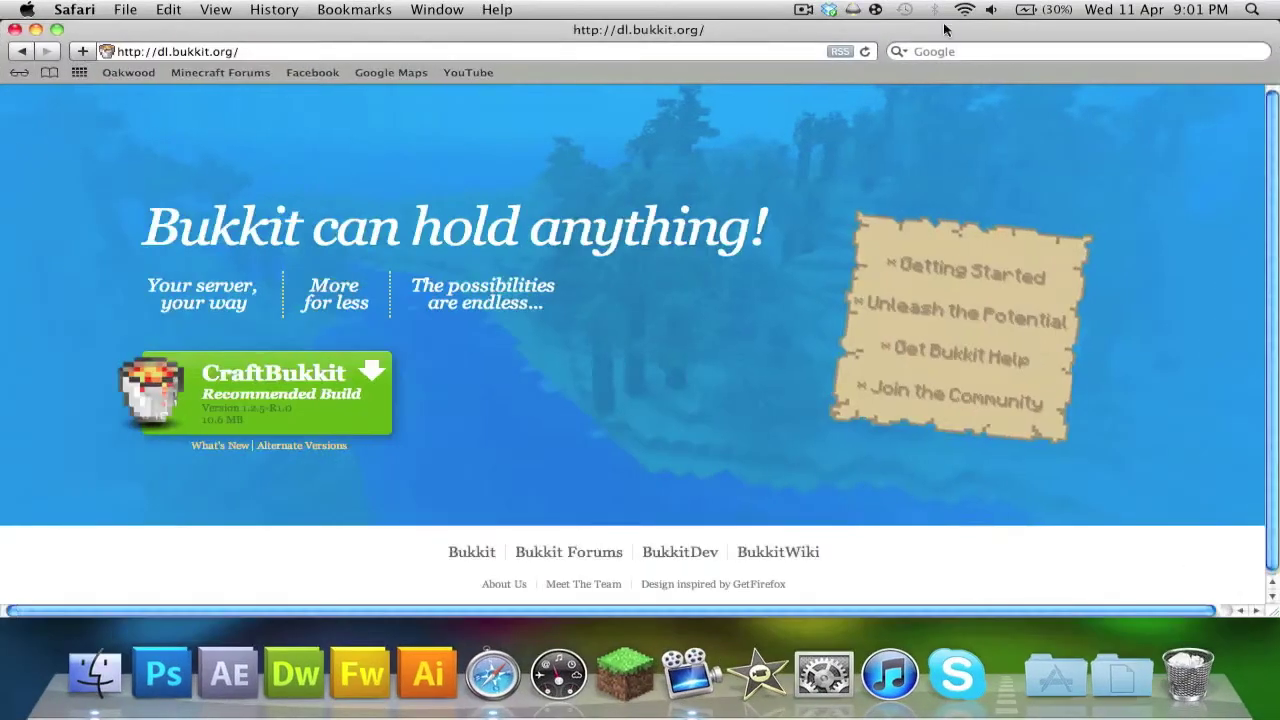
left_click(965, 57)
type("bukki")
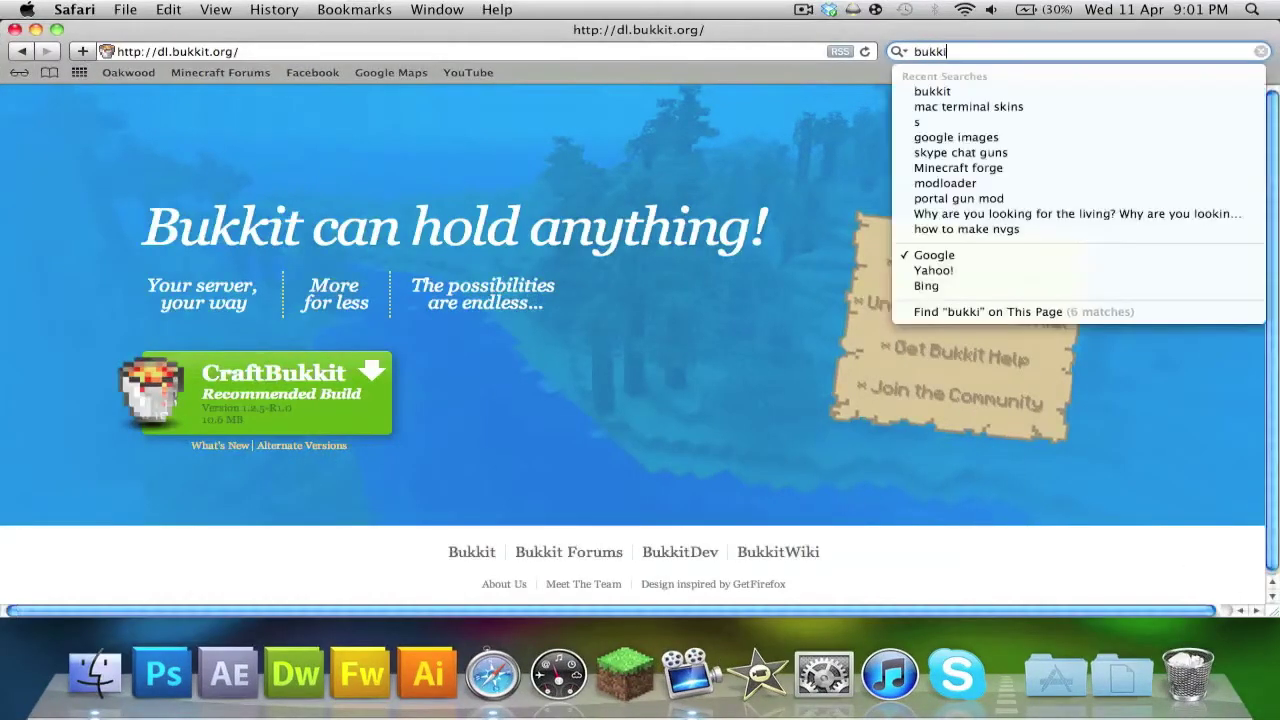
type("t forums")
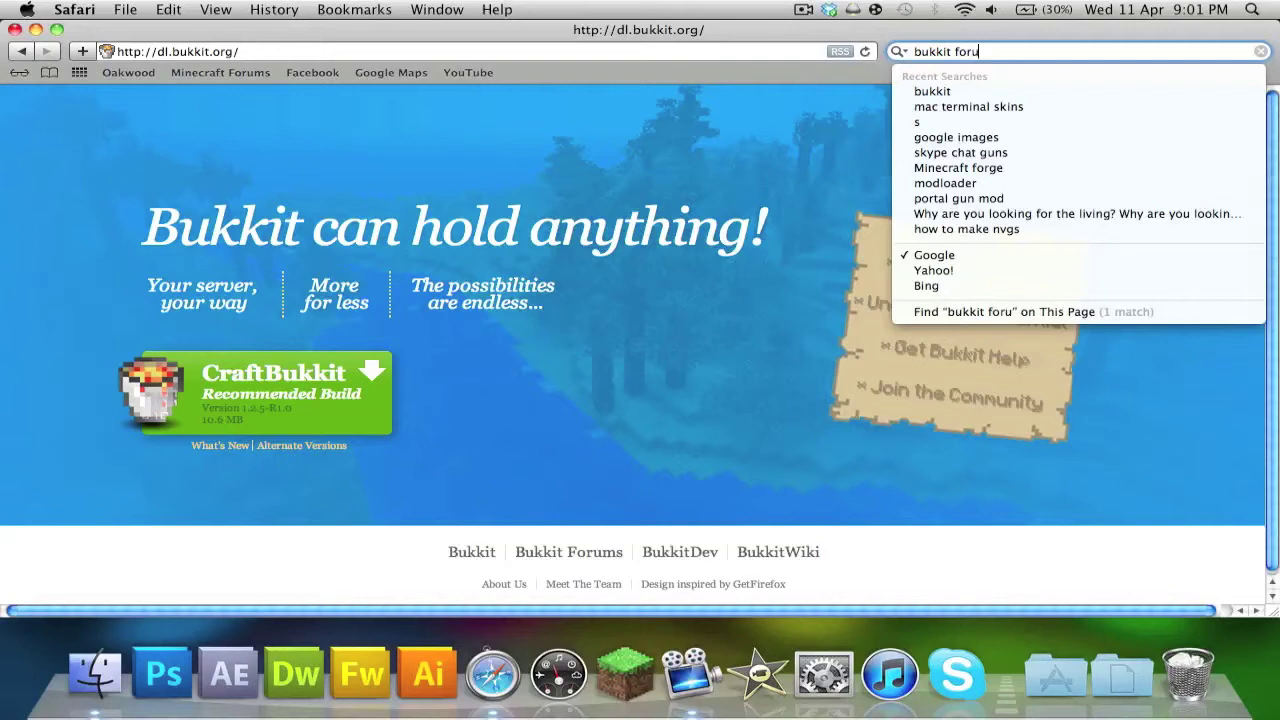
key("Return")
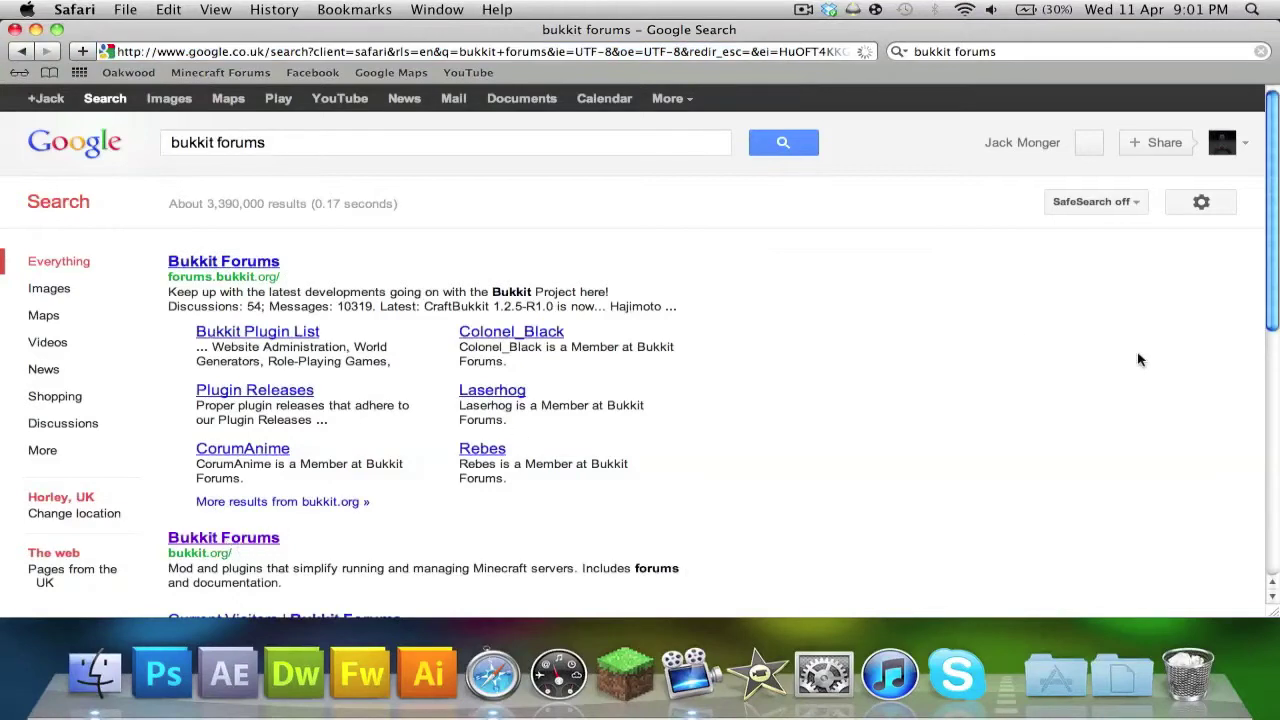
scroll(1134, 371, "down", 1)
scroll(640, 350, "down", 1)
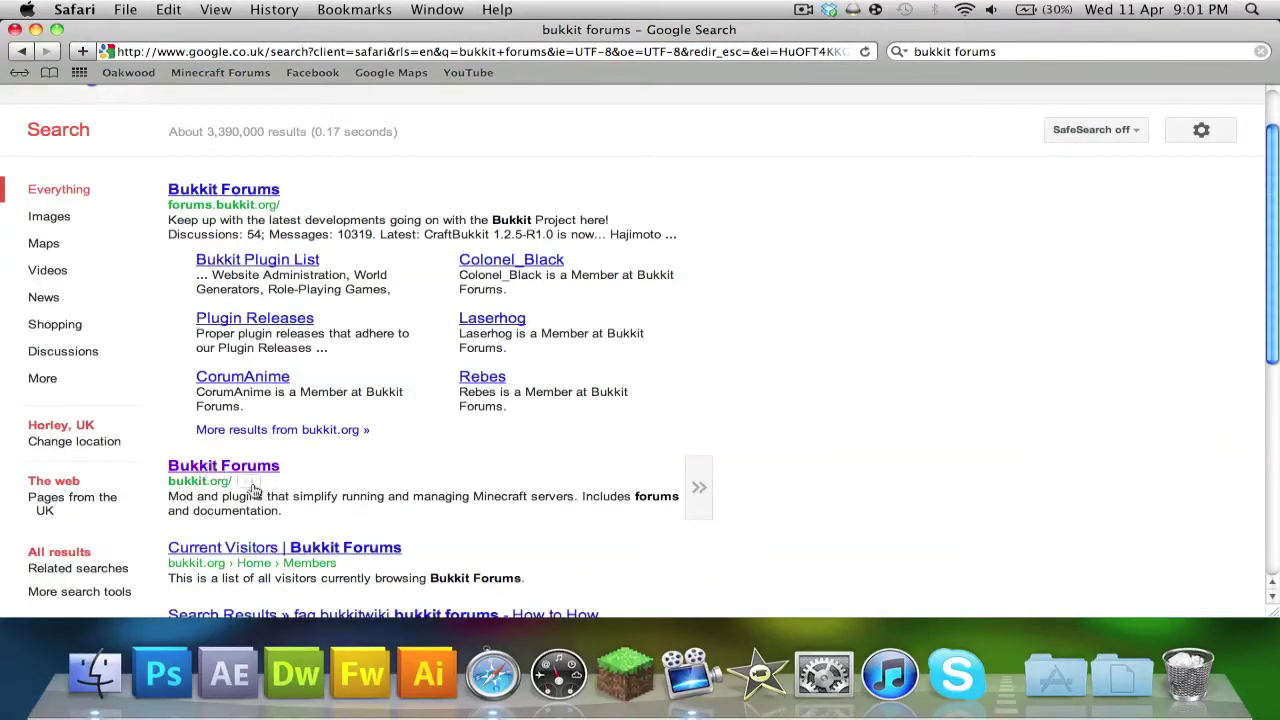
left_click(218, 470)
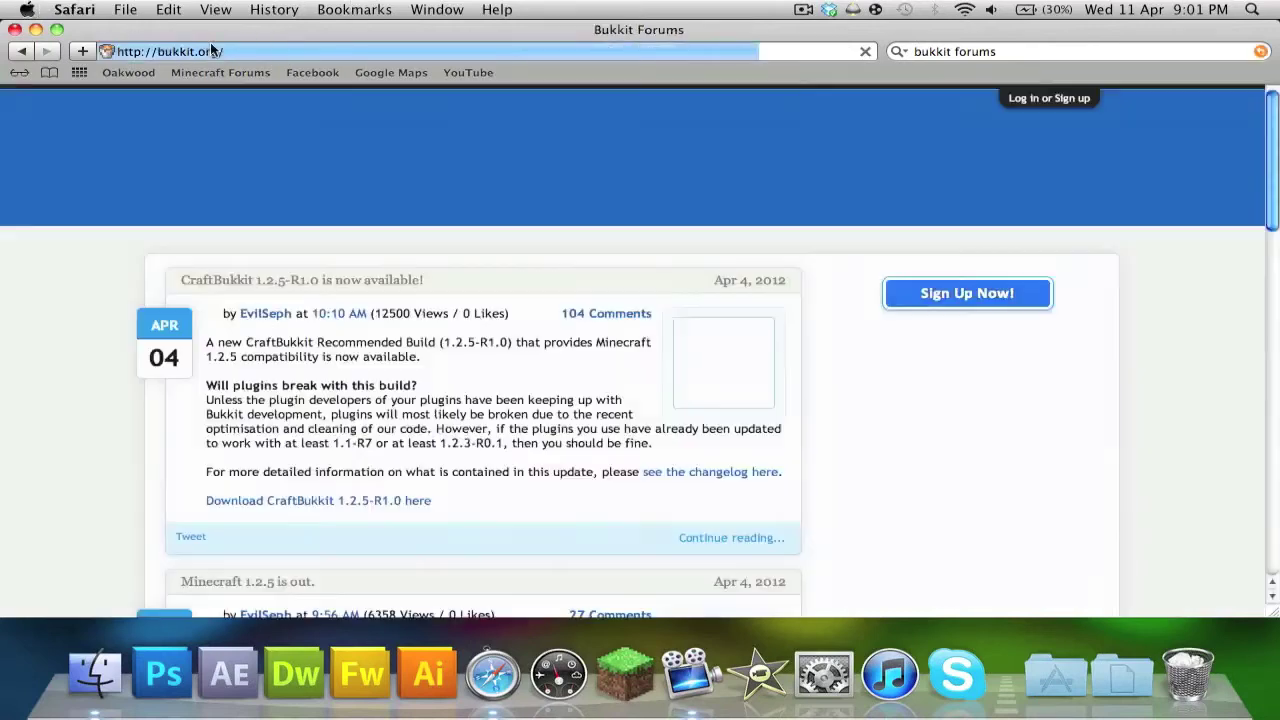
- Open the BukkitWiki page "Setting up a server" from the Bukkit site, going back and retrying the page
left_click_drag(226, 51, 116, 52)
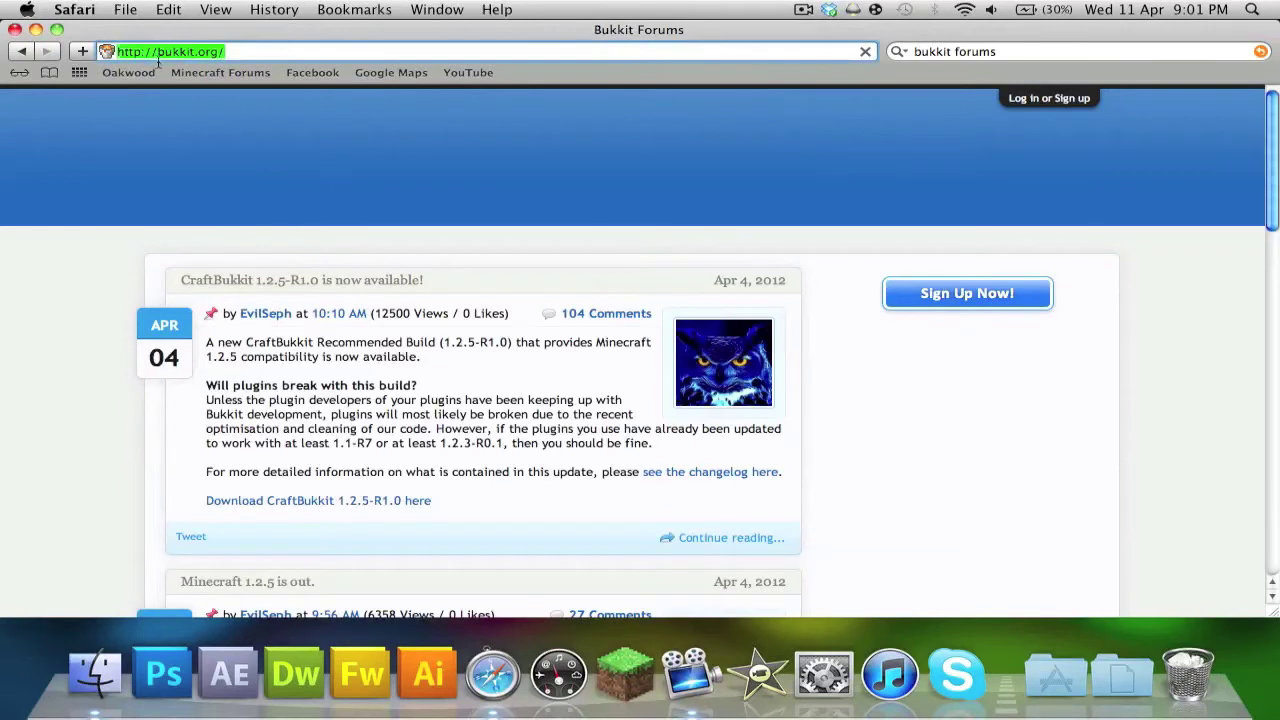
left_click(122, 338)
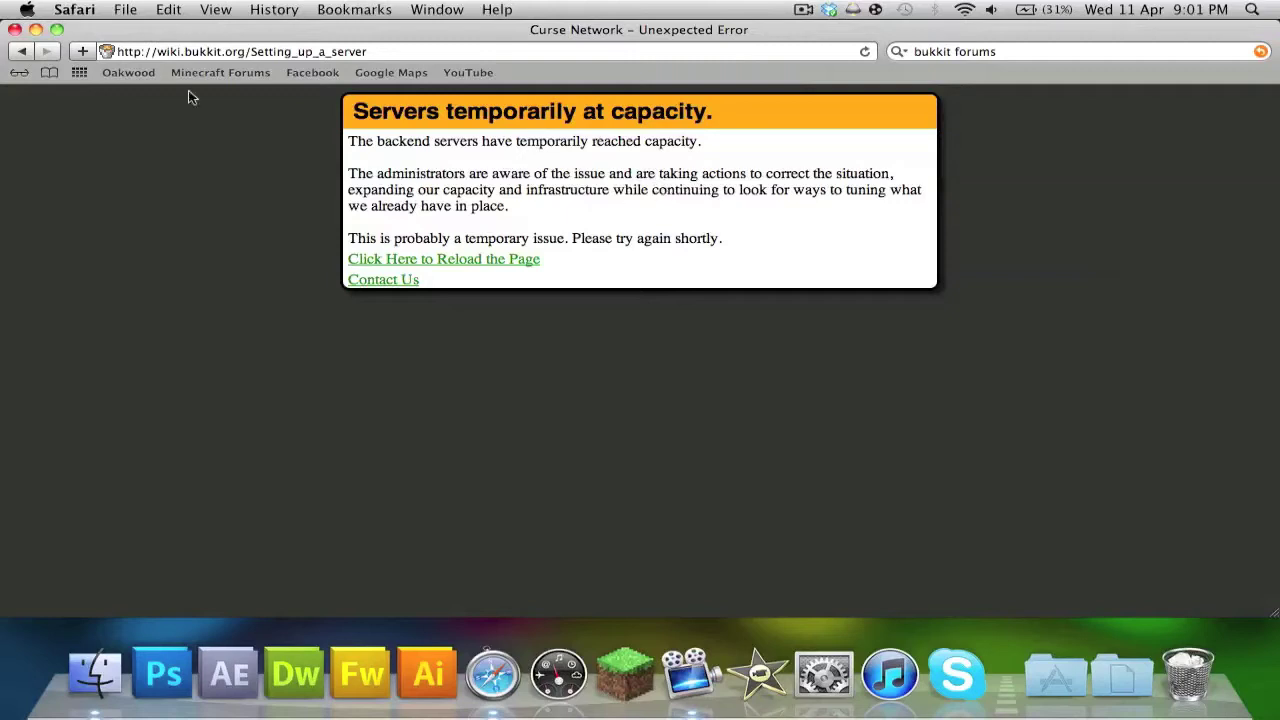
left_click(21, 52)
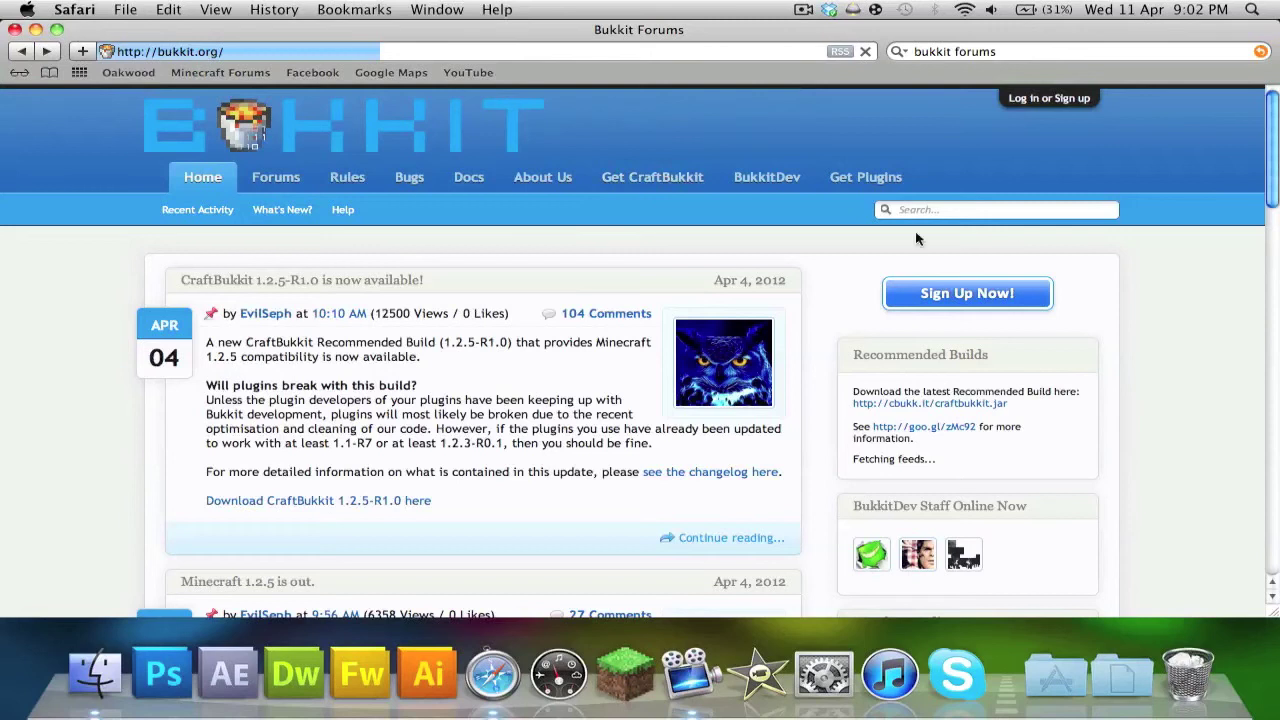
left_click(670, 177)
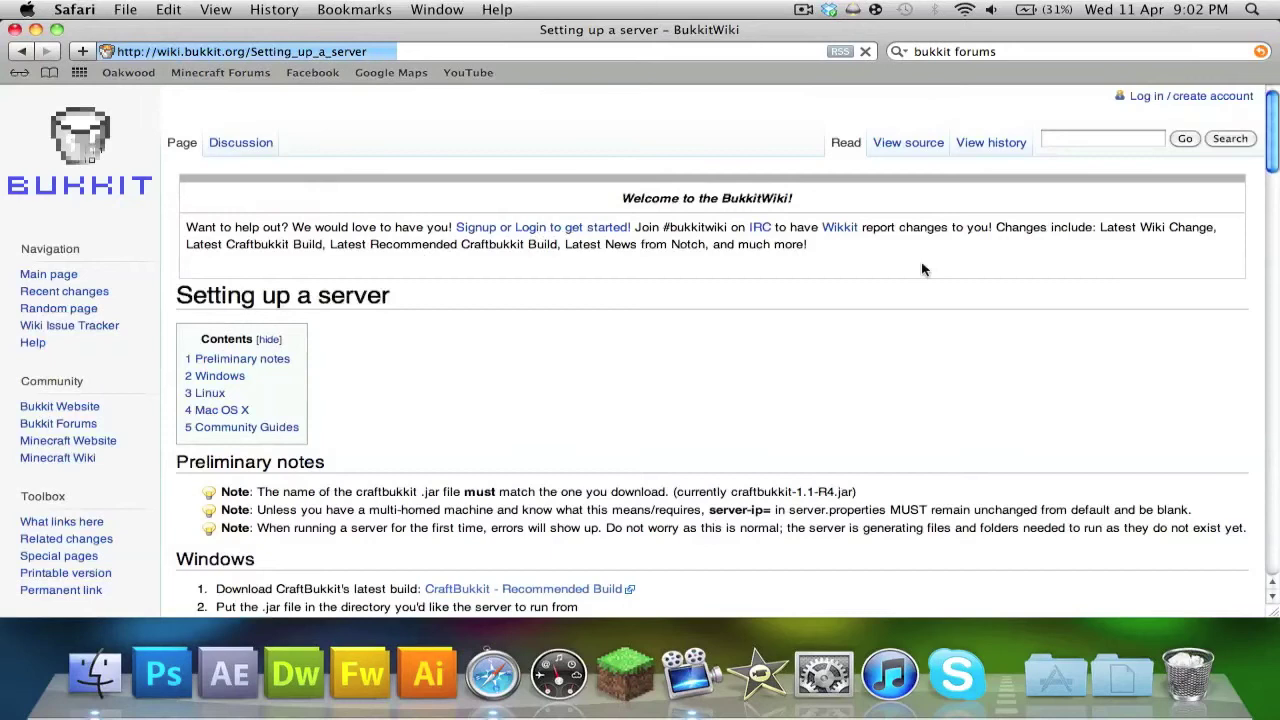
- Go to the Mac OS X section of the "Setting up a server" guide
left_click(232, 410)
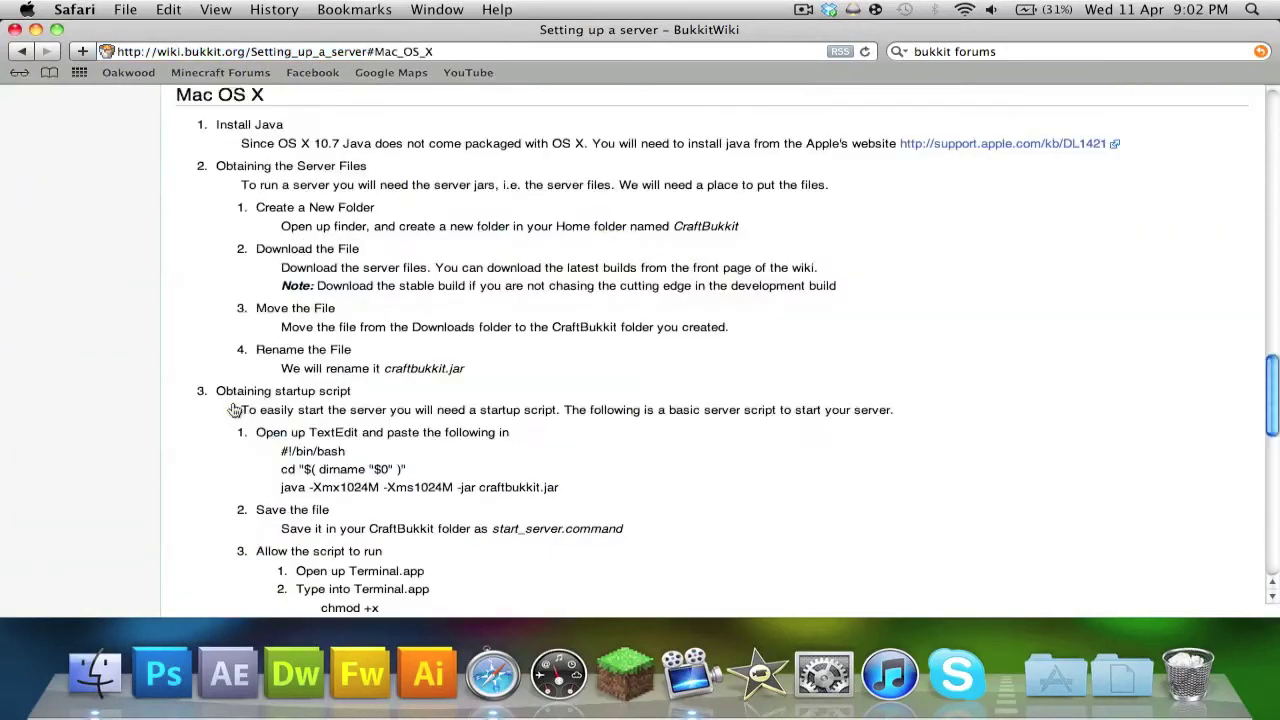
left_click_drag(1273, 451, 1273, 58)
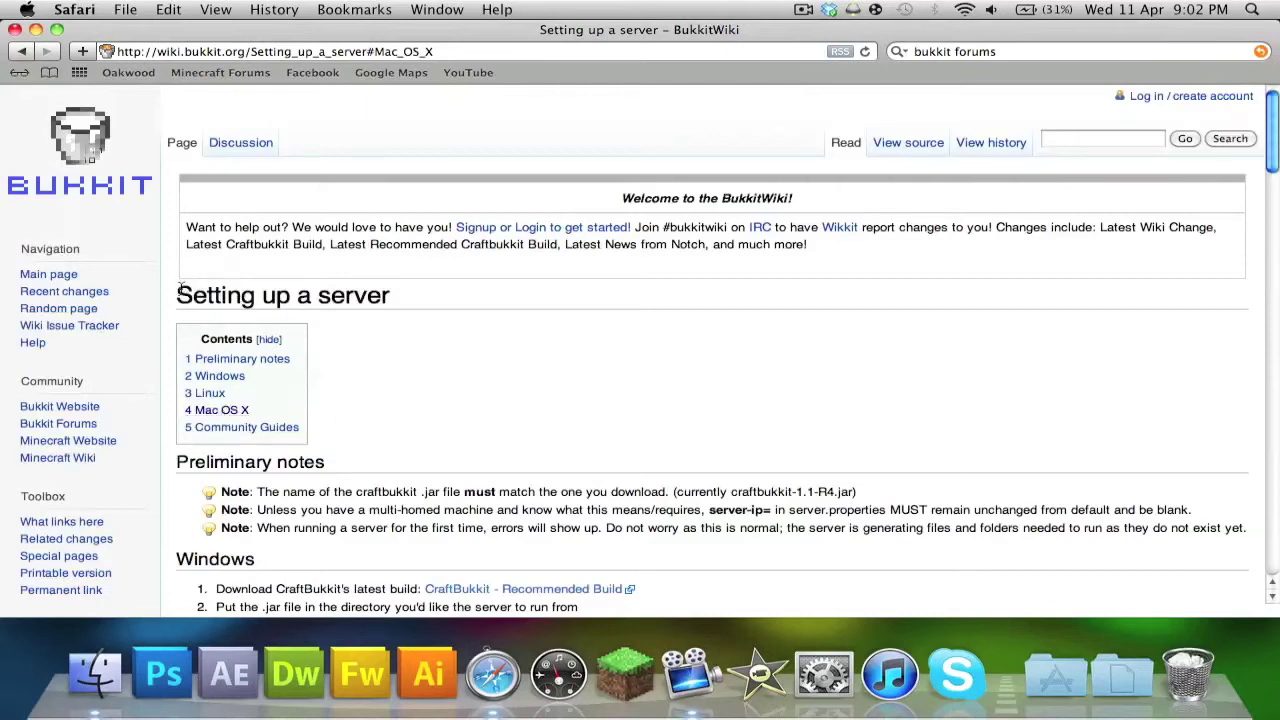
left_click_drag(180, 287, 404, 300)
left_click(222, 410)
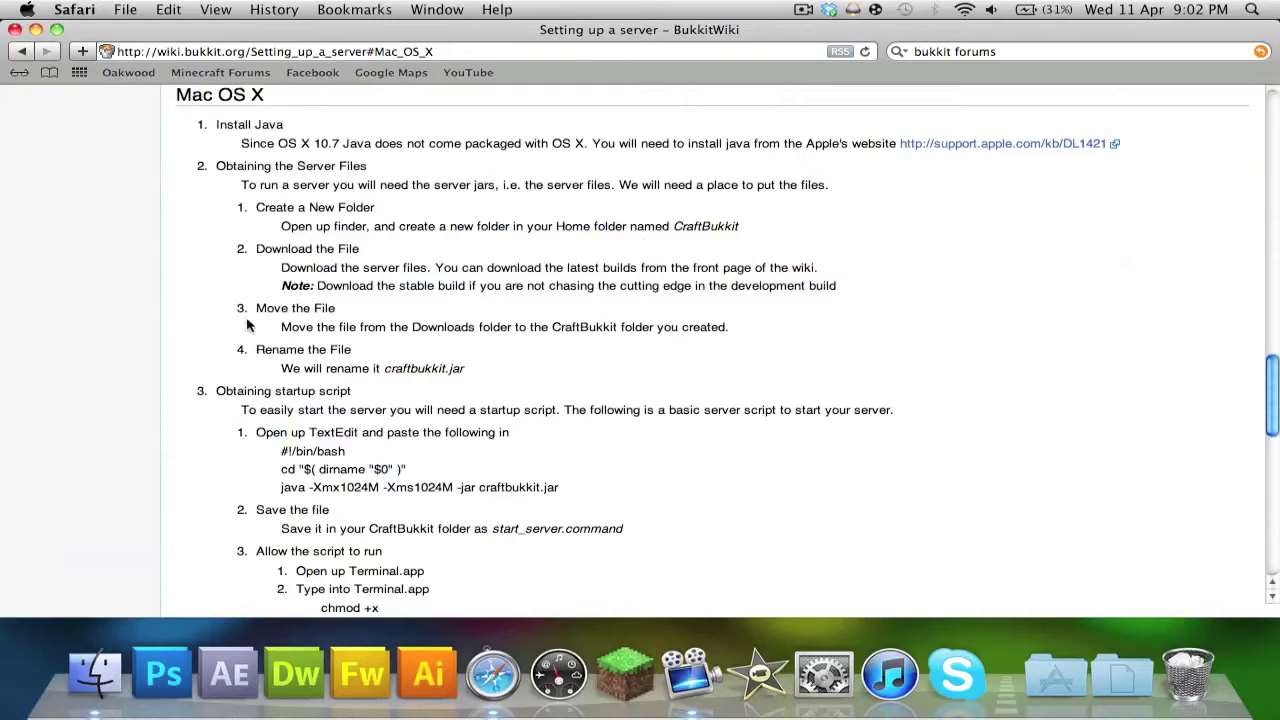
- Copy the three-line startup script from the Mac OS X instructions, from #!/bin/bash to craftbukkit.jar, and minimize the browser
scroll(228, 430, "down", 1)
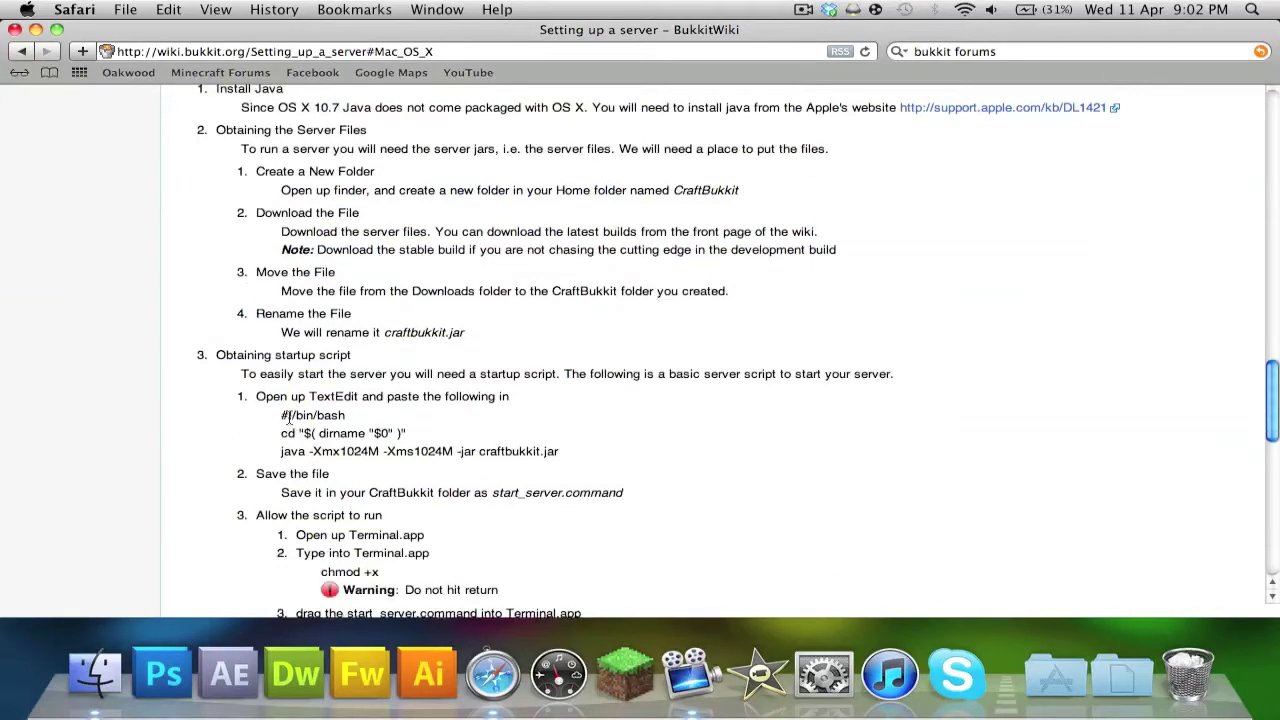
left_click_drag(281, 414, 676, 452)
key("super+c")
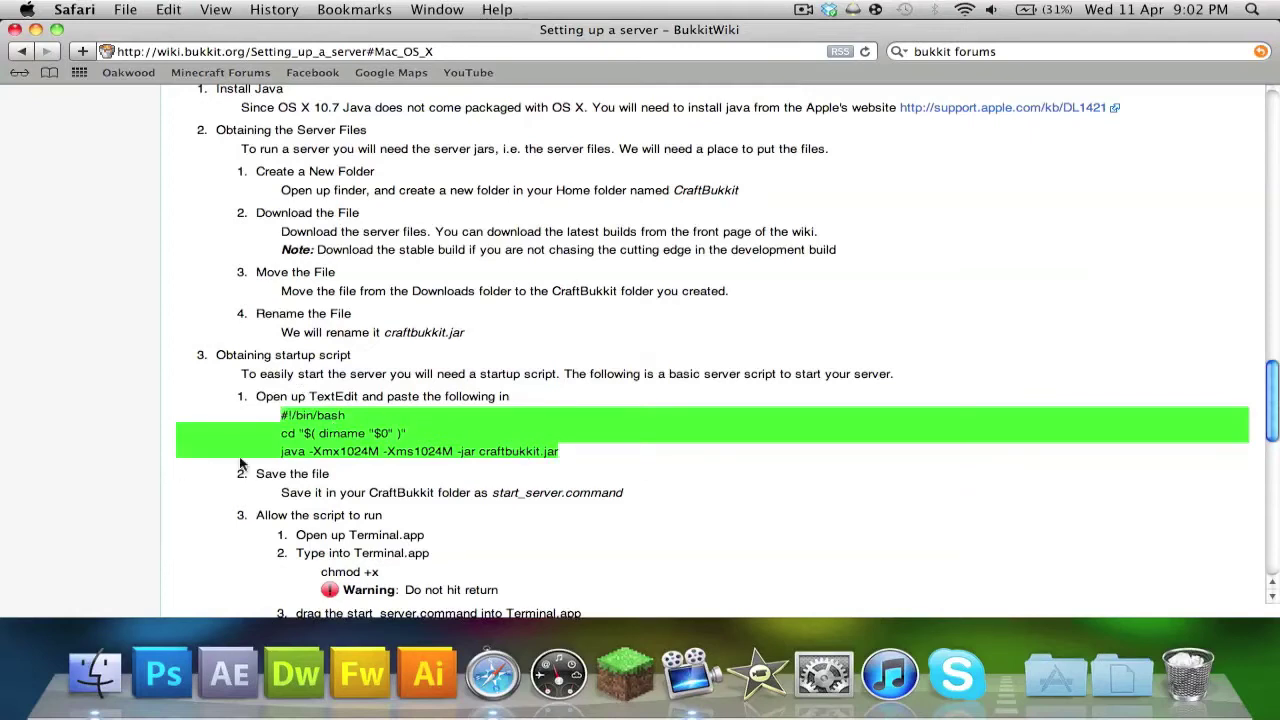
left_click(113, 264)
left_click(14, 30)
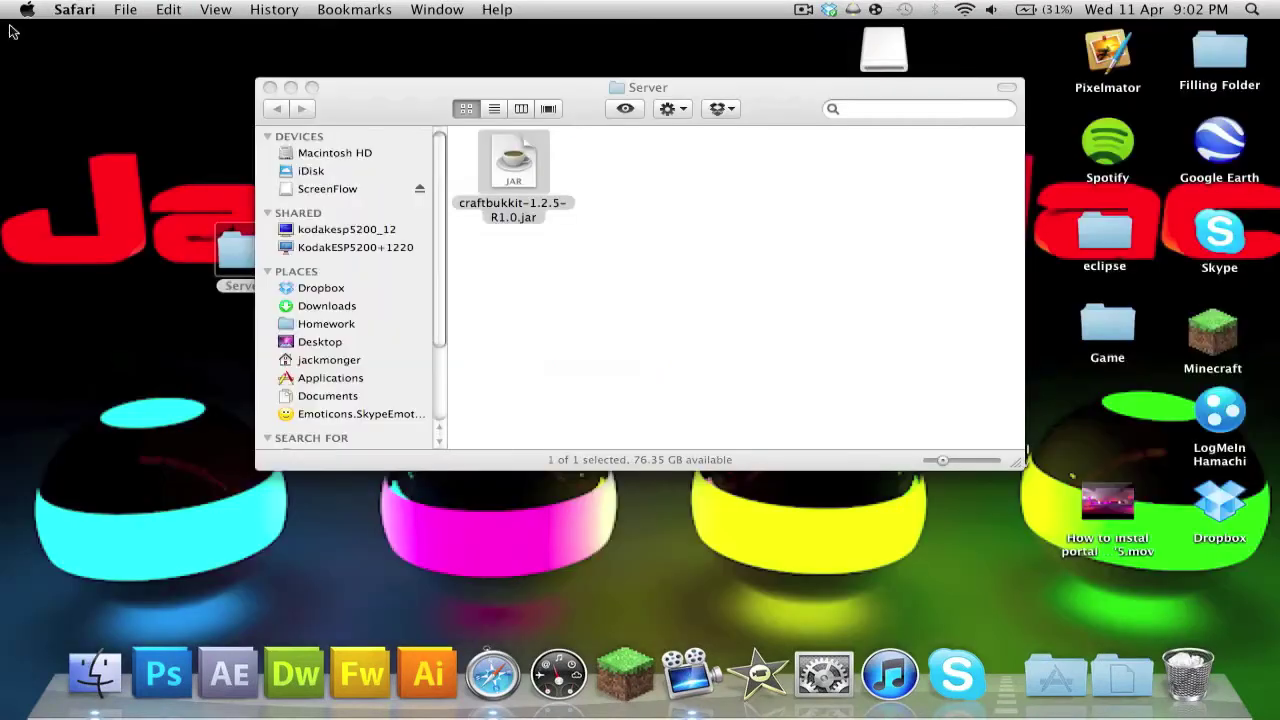
- Rename the jar file in the Server folder to craftbukkit.jar
left_click(518, 178)
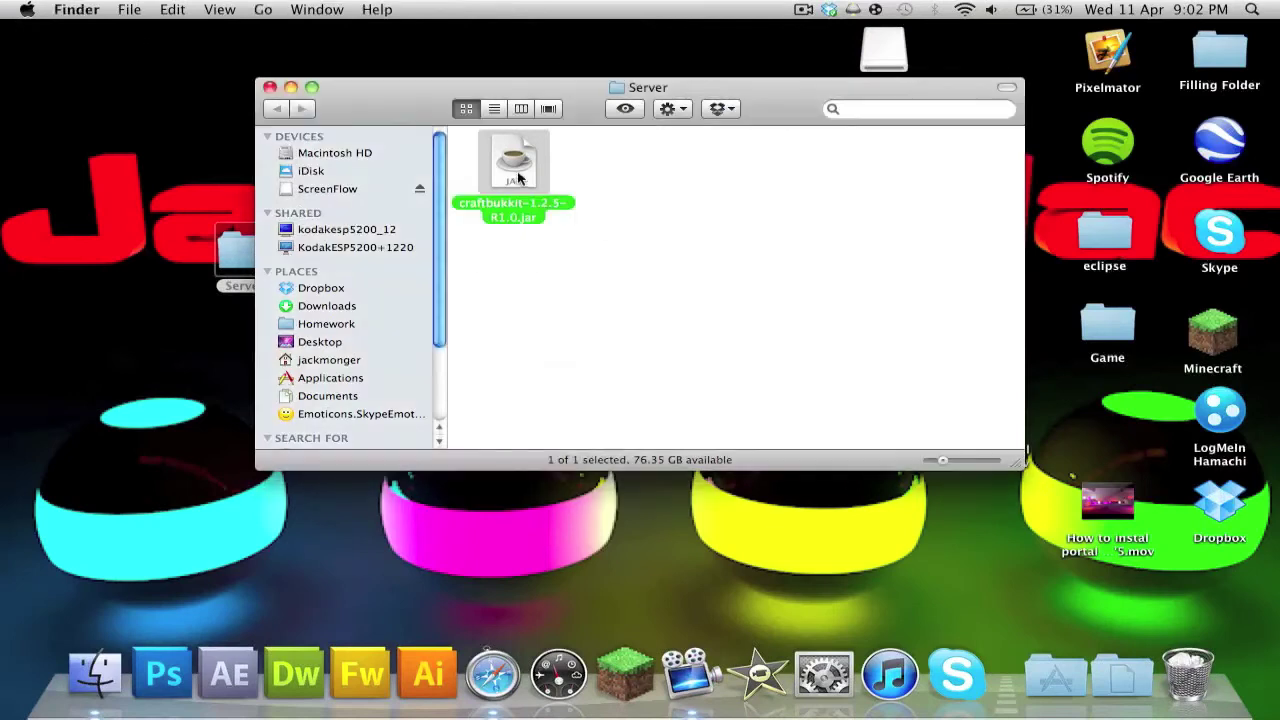
key("Return")
key("Right")
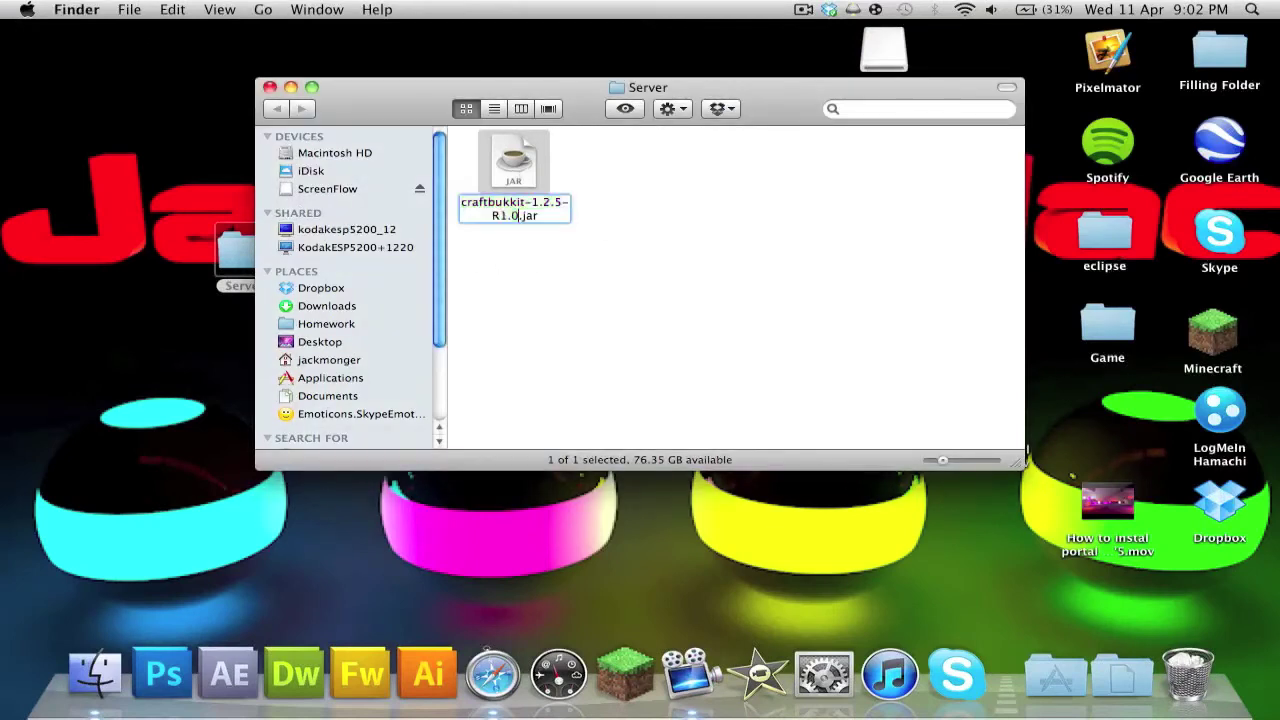
key("BackSpace")
key("BackSpace")
key("BackSpace")
key("BackSpace")
key("BackSpace")
key("BackSpace")
key("BackSpace")
key("BackSpace")
key("BackSpace")
key("BackSpace")
key("BackSpace")
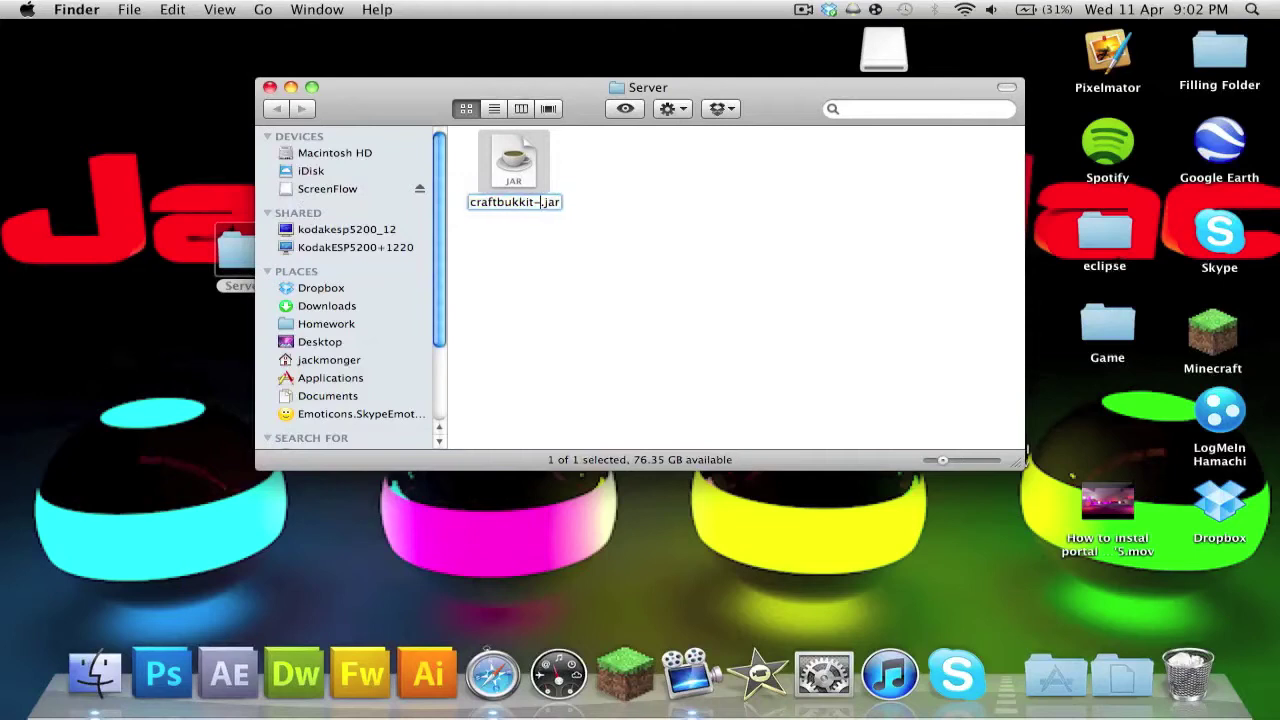
key("Return")
- Move the Server folder window aside and open TextEdit with a blank document
left_click_drag(540, 90, 263, 78)
left_click(1255, 9)
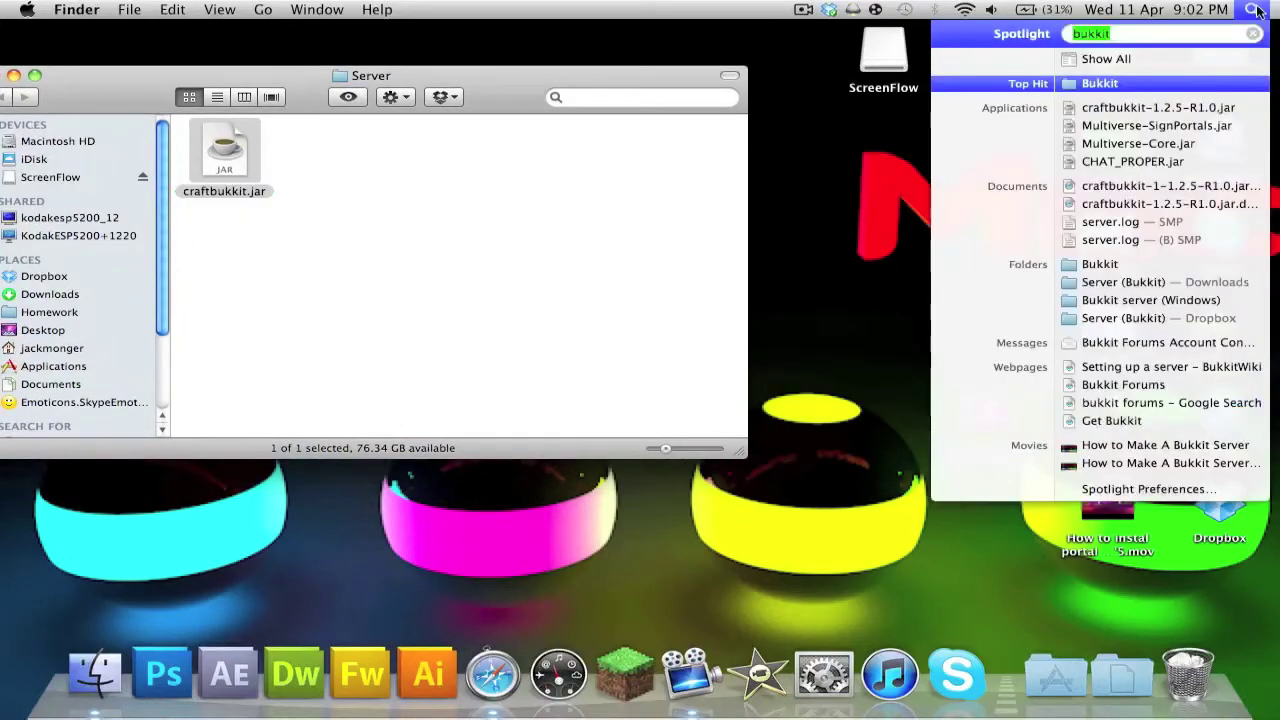
type("textedi")
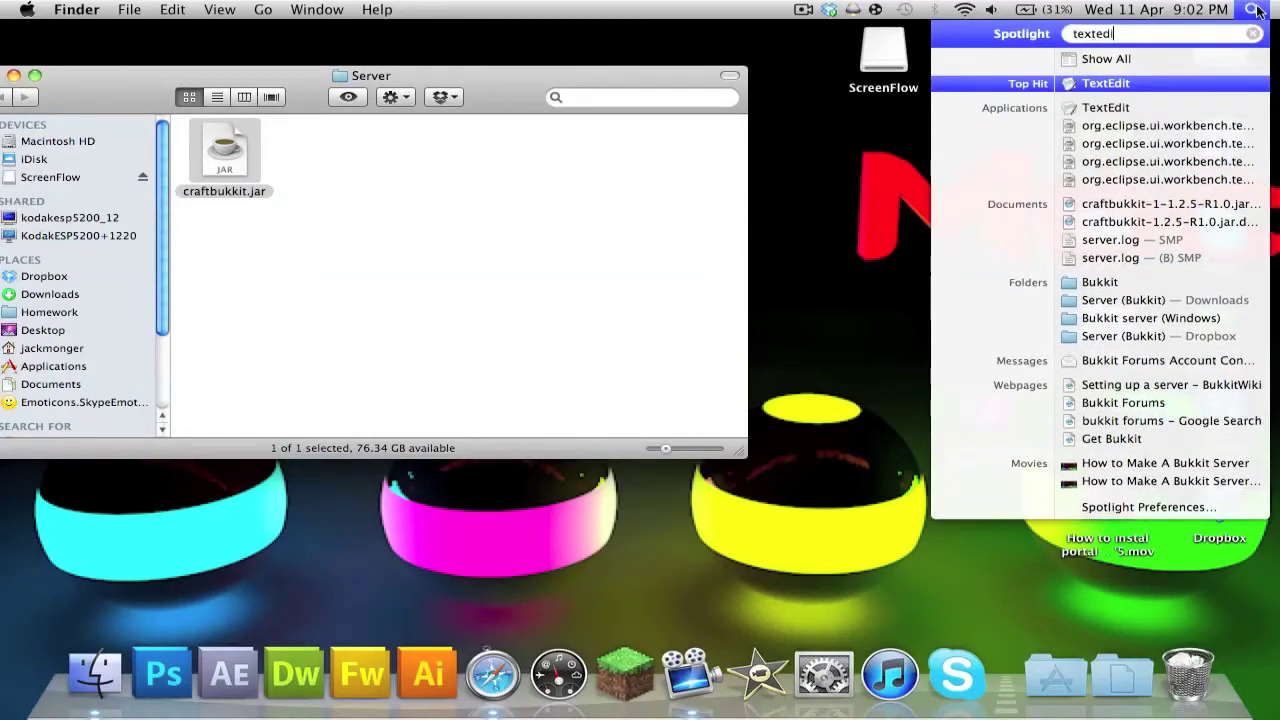
key("Return")
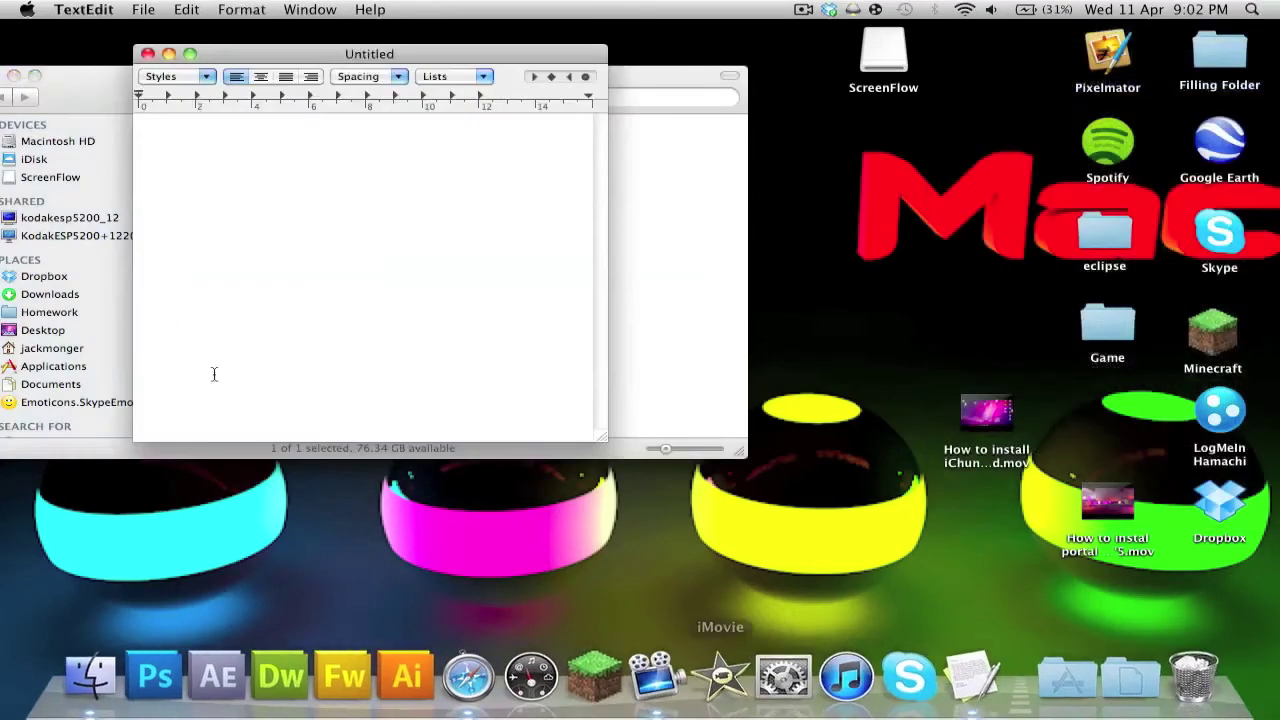
- Convert the blank TextEdit document to plain text and paste the copied three-line startup script into it
left_click(232, 10)
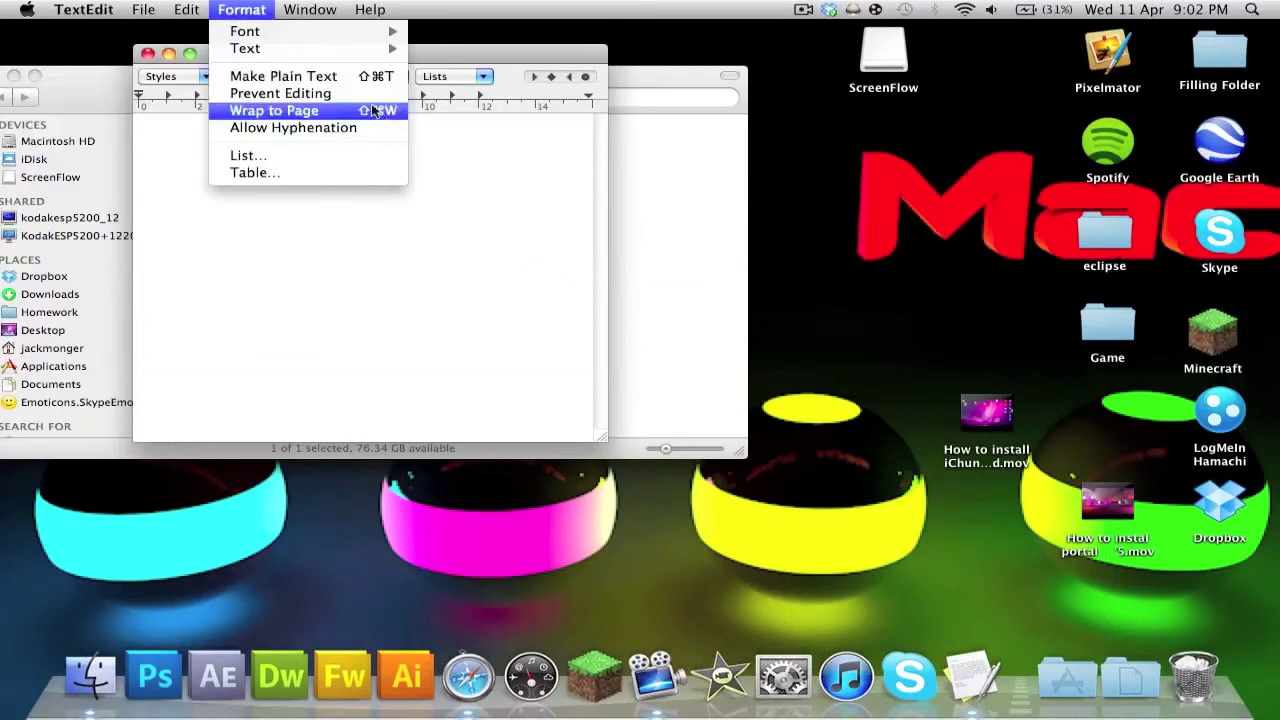
left_click(356, 76)
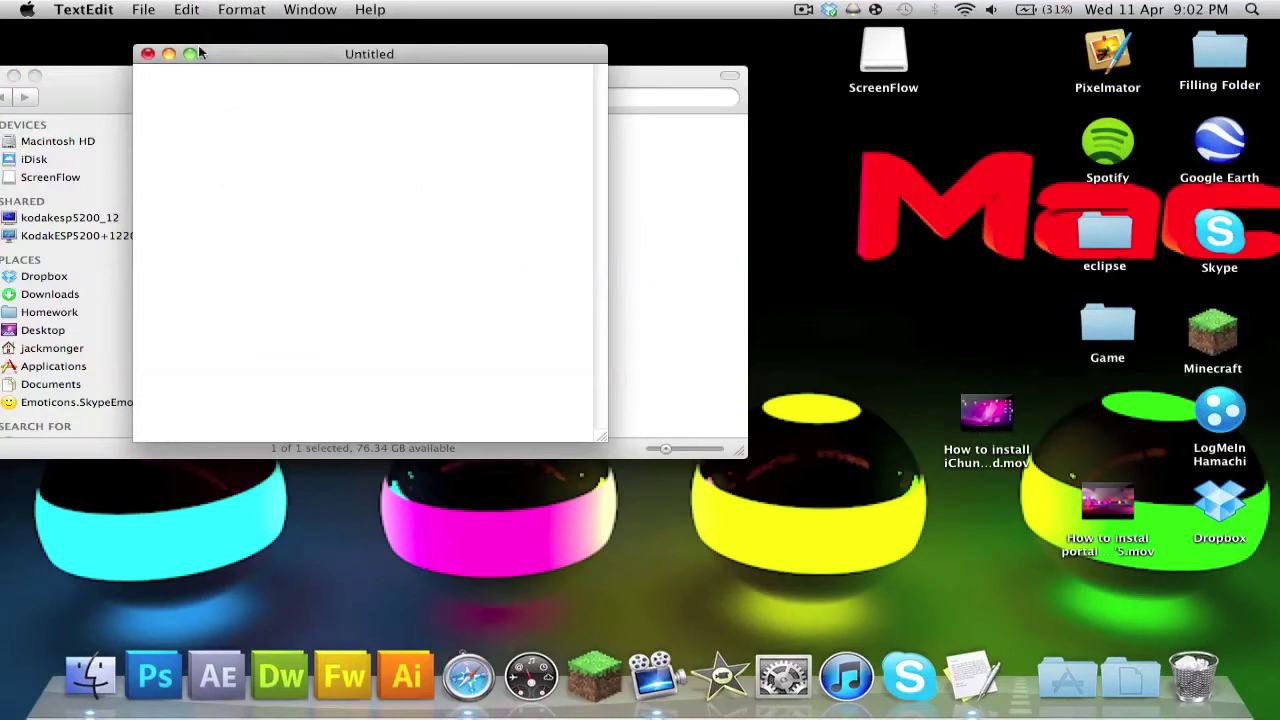
left_click_drag(447, 48, 690, 50)
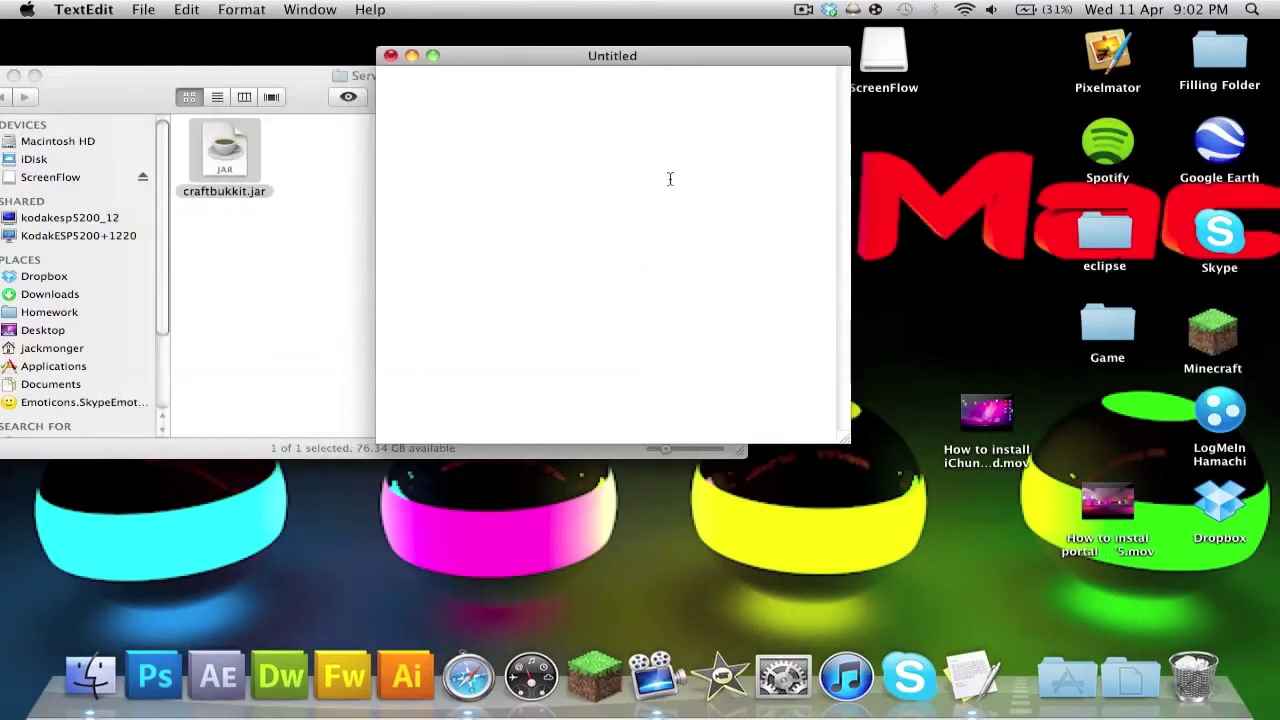
key("super+v")
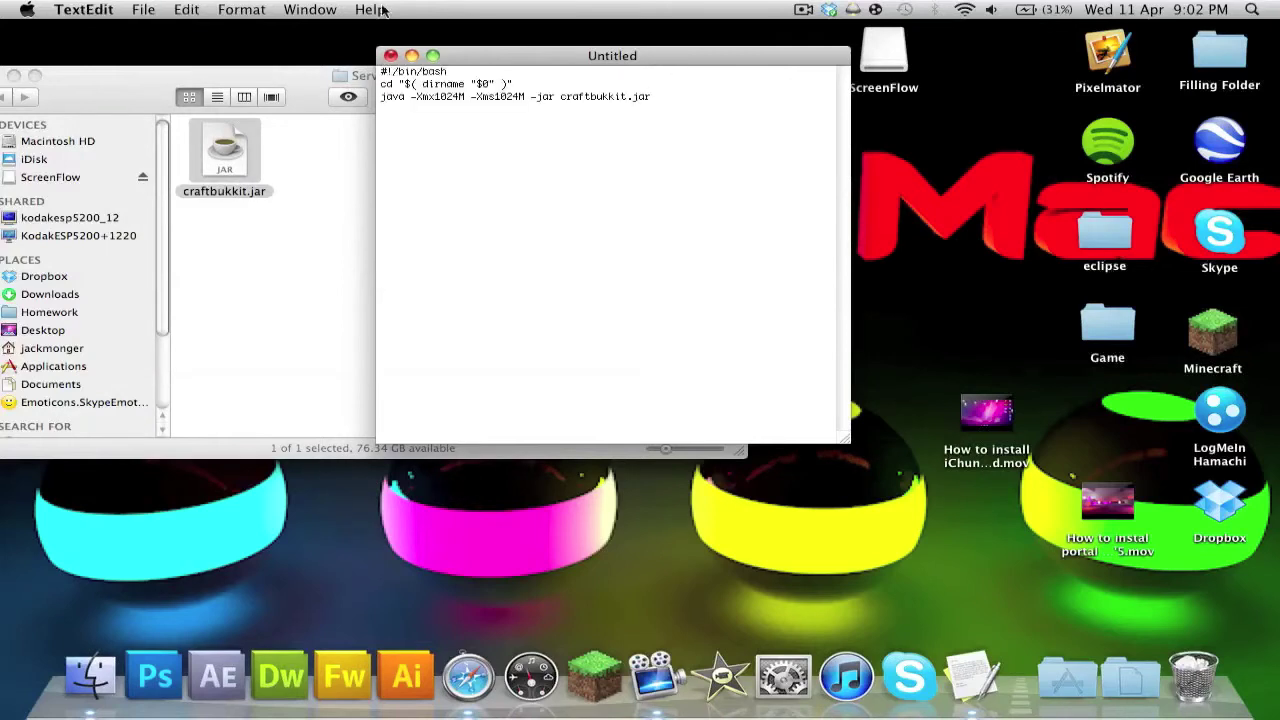
- Close the script document, saving it to the Desktop as "Launch Server.command" with Unicode (UTF-8) encoding
left_click(389, 54)
left_click(752, 156)
key("BackSpace")
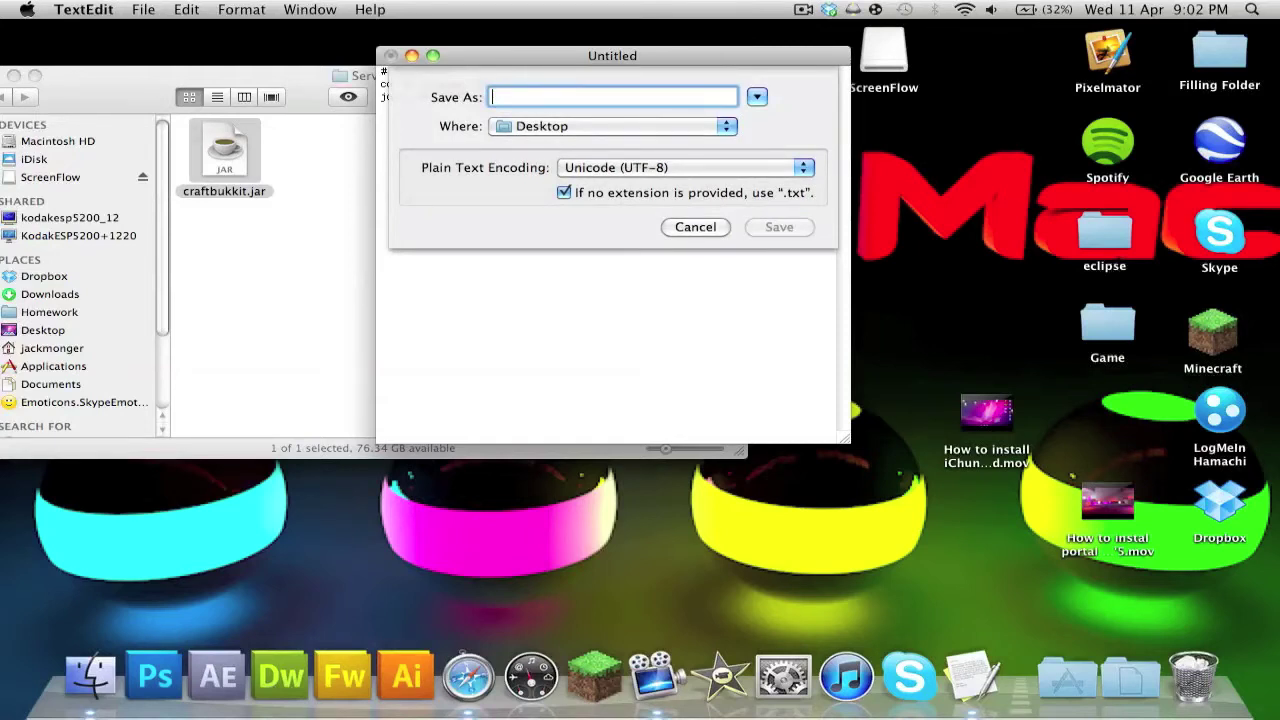
type("Launch ")
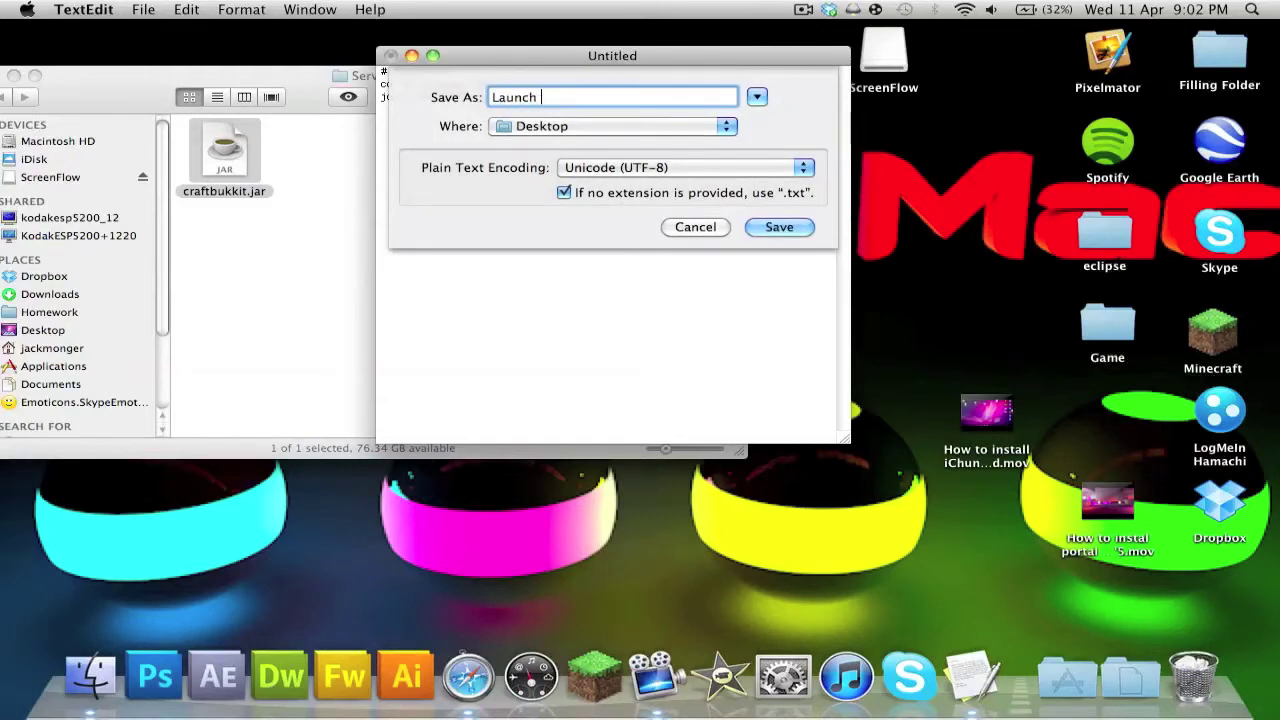
type("Server.command")
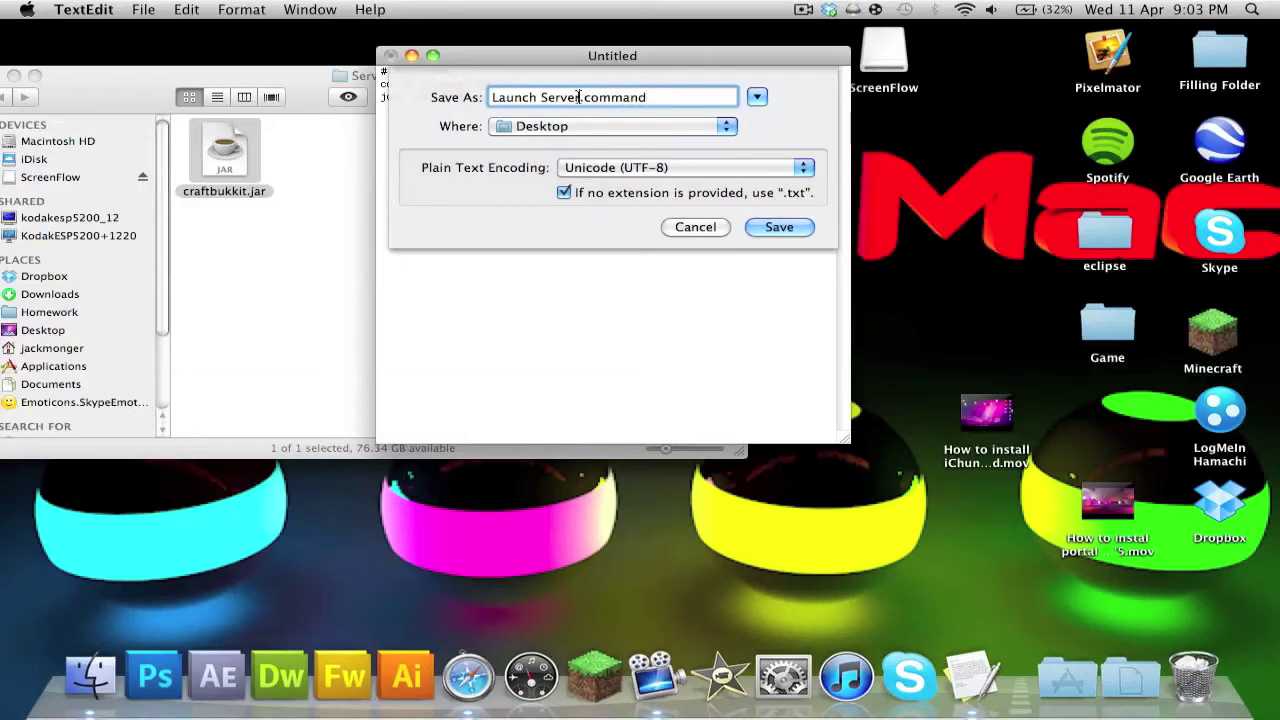
left_click_drag(578, 97, 491, 97)
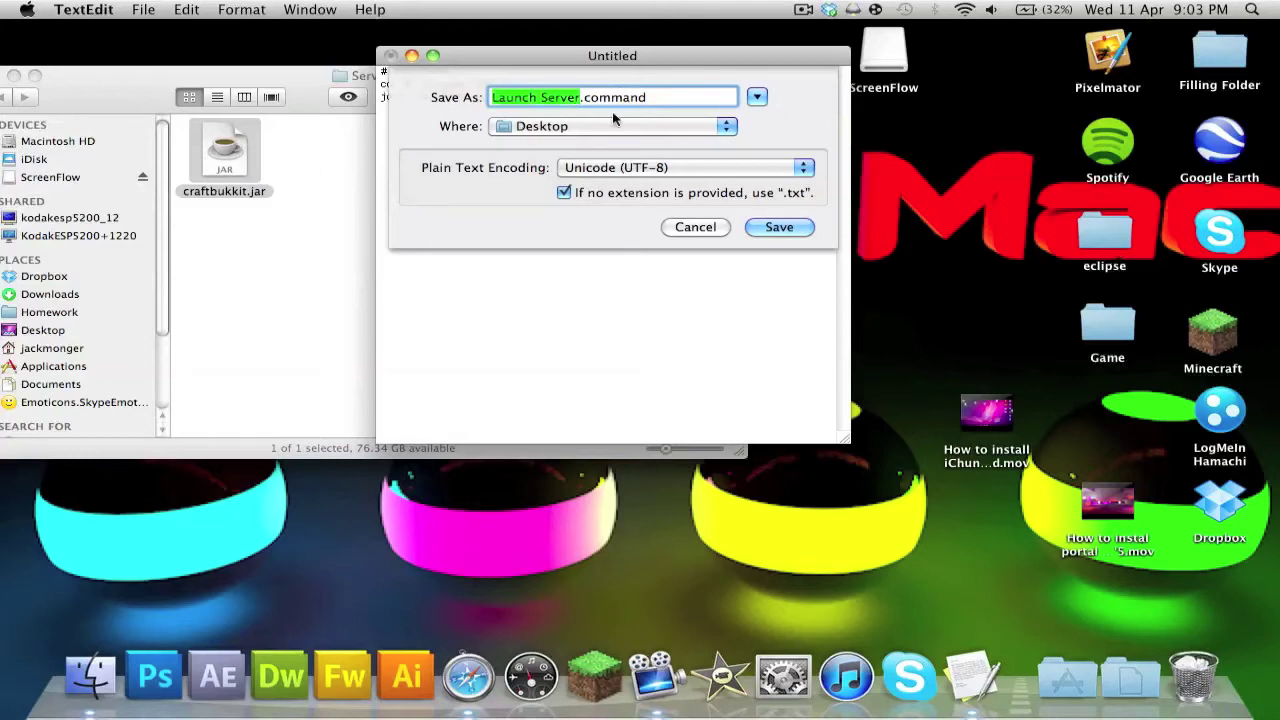
left_click(687, 103)
left_click_drag(687, 103, 584, 107)
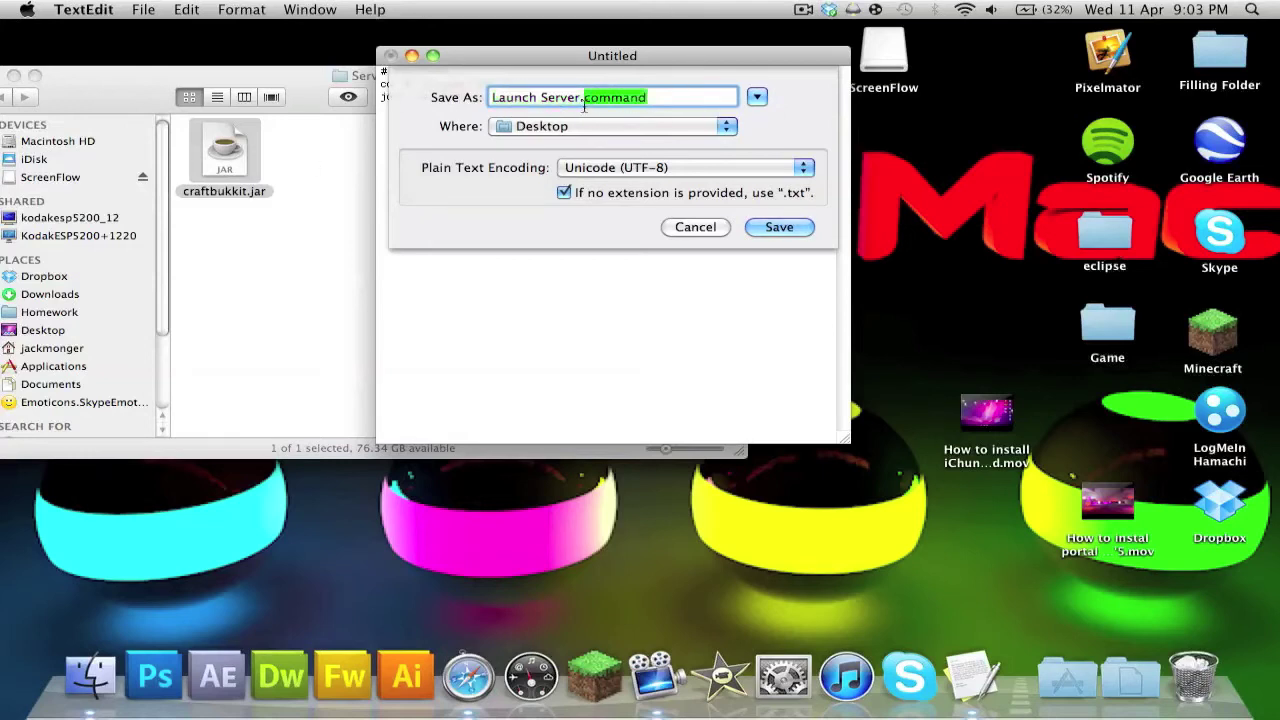
left_click(776, 228)
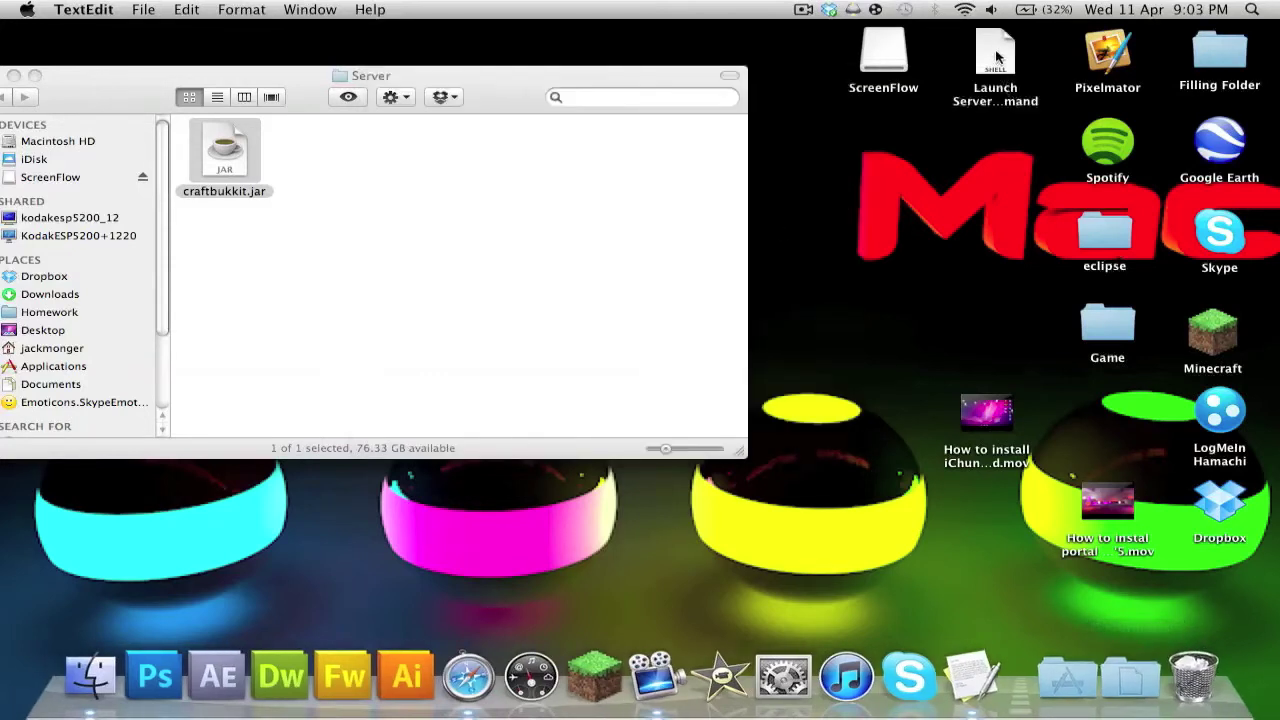
- Move Launch Server.command from the desktop into the Server folder and align it neatly beside craftbukkit.jar with Clean Up Selection
left_click_drag(995, 60, 394, 157)
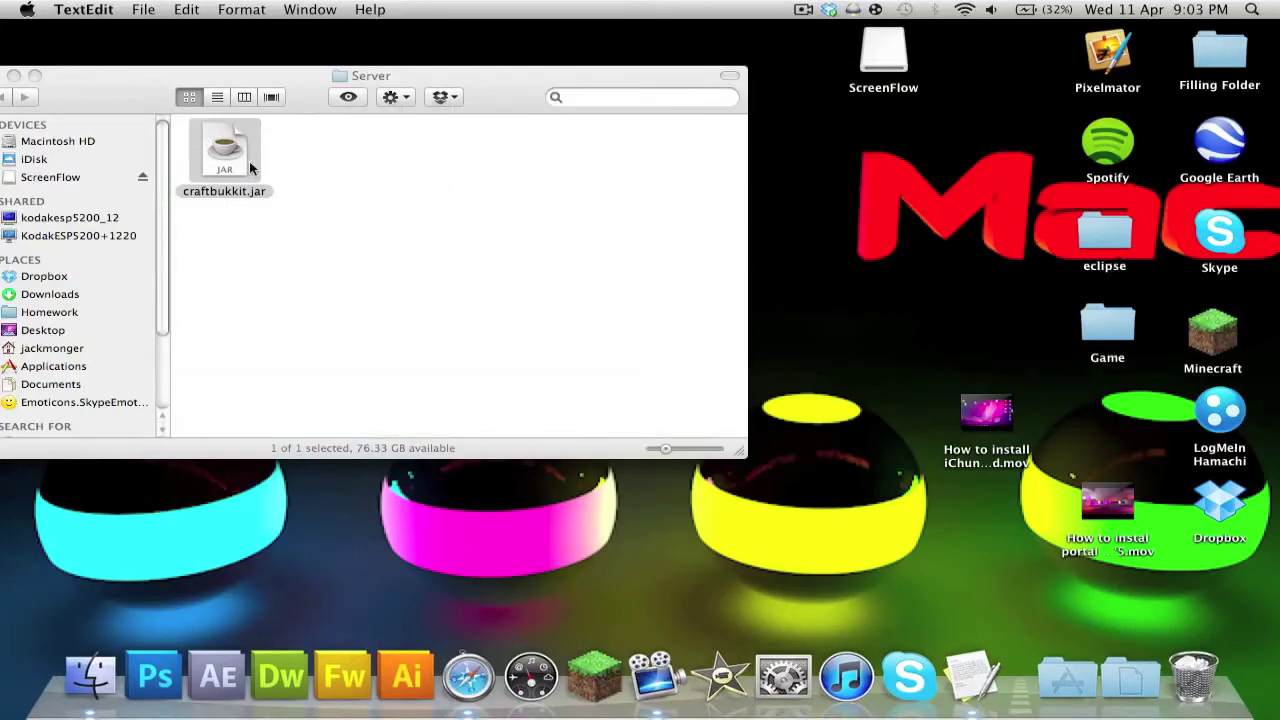
left_click_drag(206, 150, 230, 155)
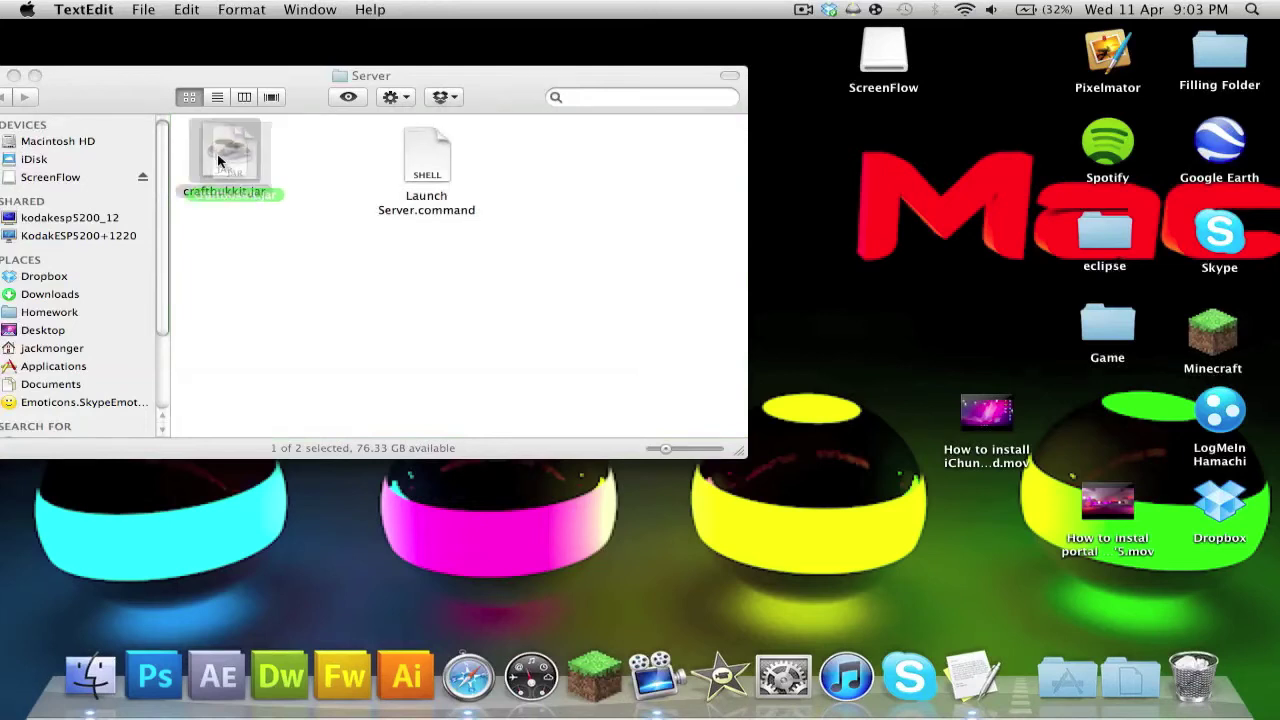
left_click_drag(414, 163, 367, 160)
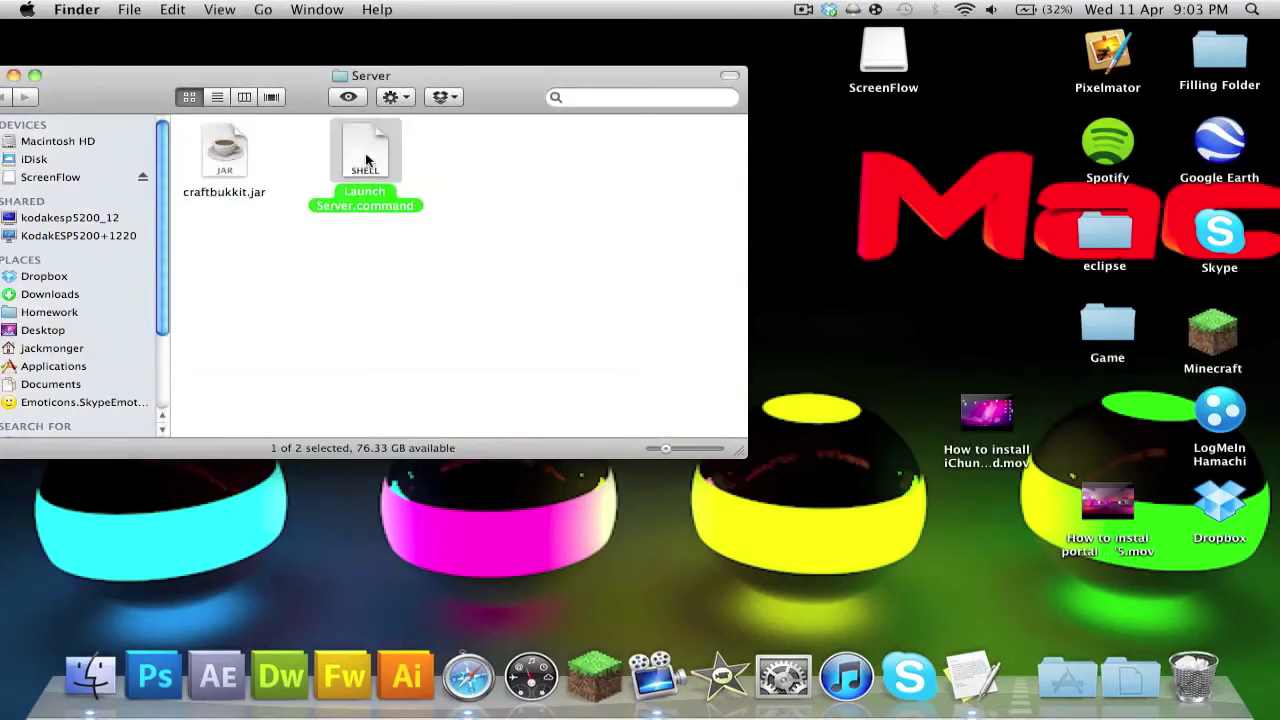
left_click(393, 97)
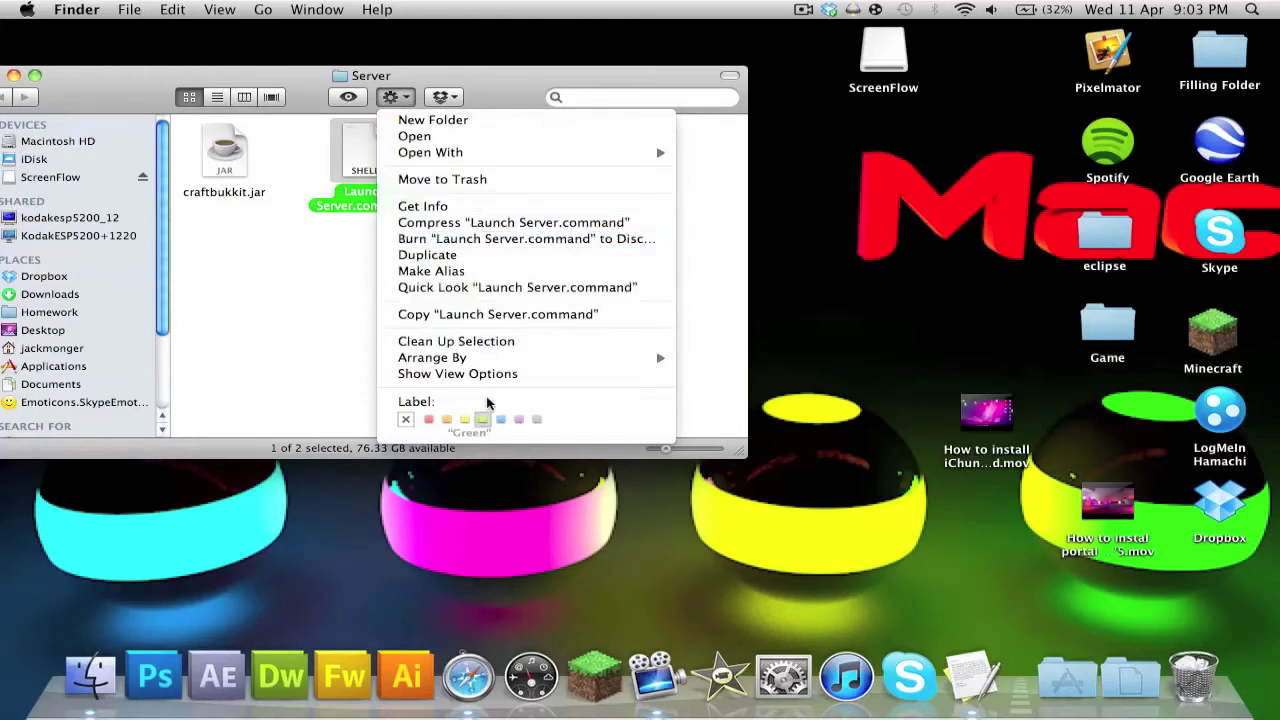
left_click(497, 345)
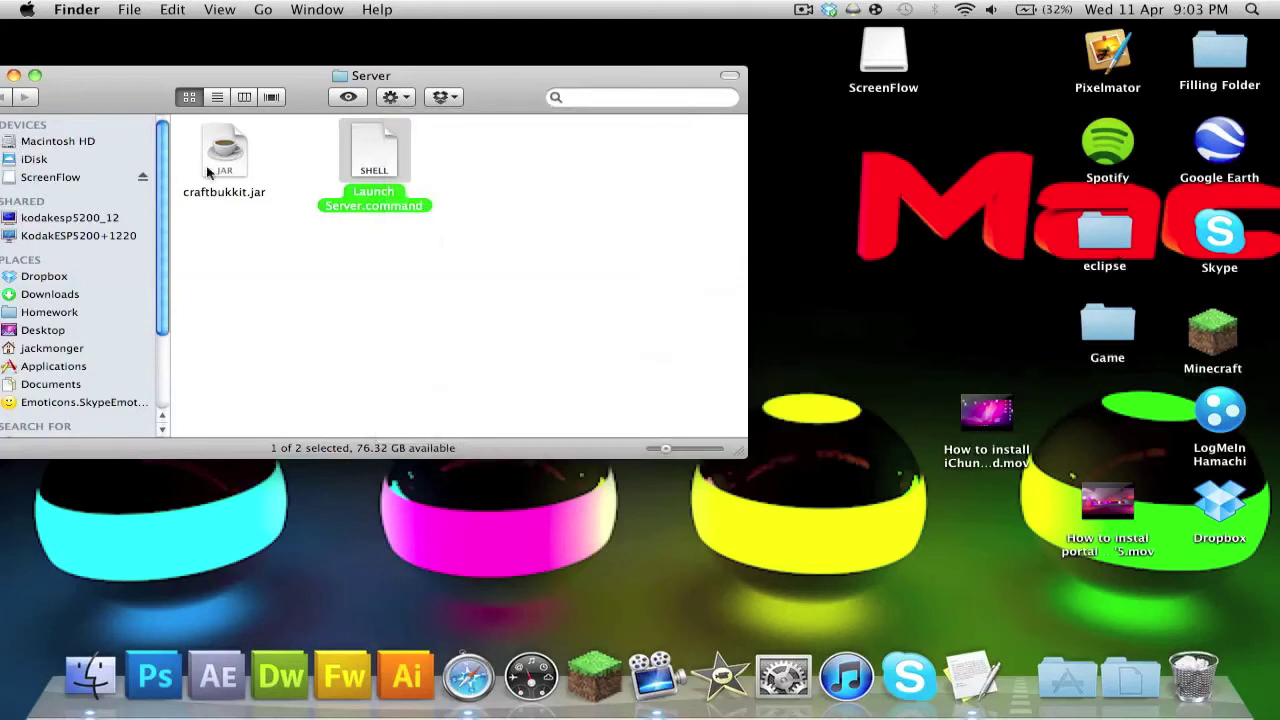
- Try to run Launch Server.command from the Server folder, dismiss the alert and close the Terminal window
left_click(563, 300)
left_click(358, 145)
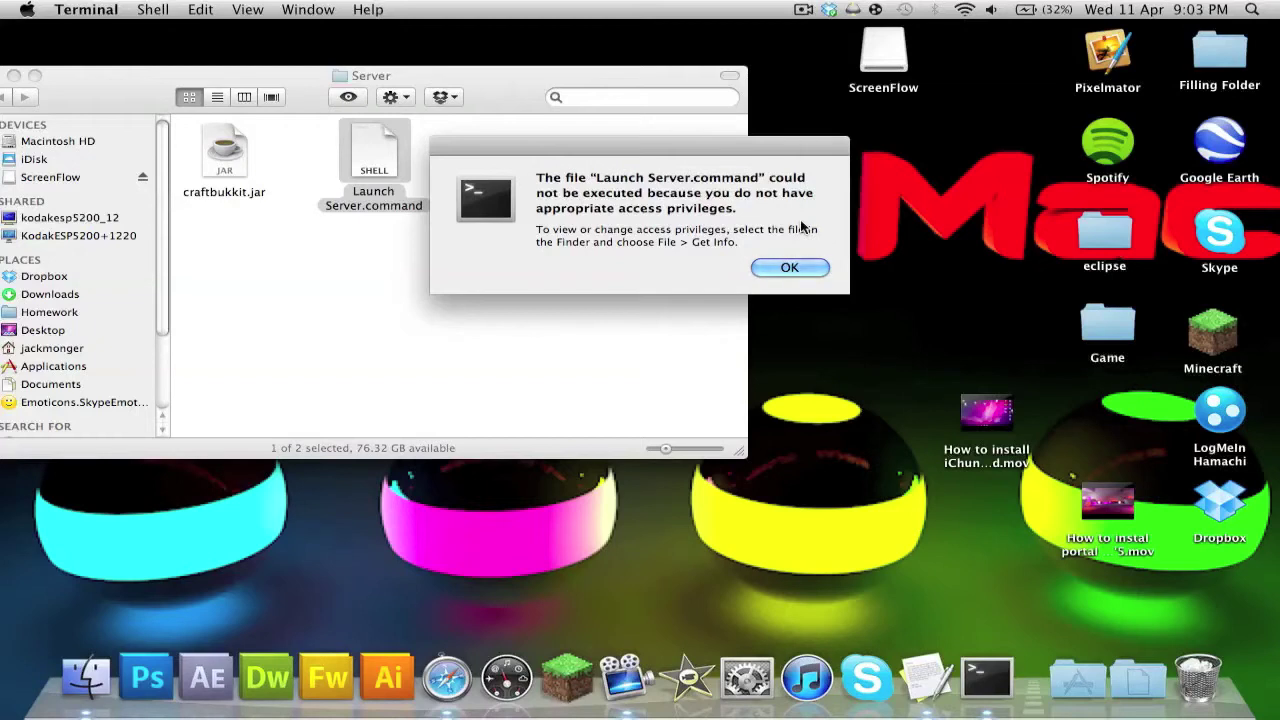
left_click(786, 267)
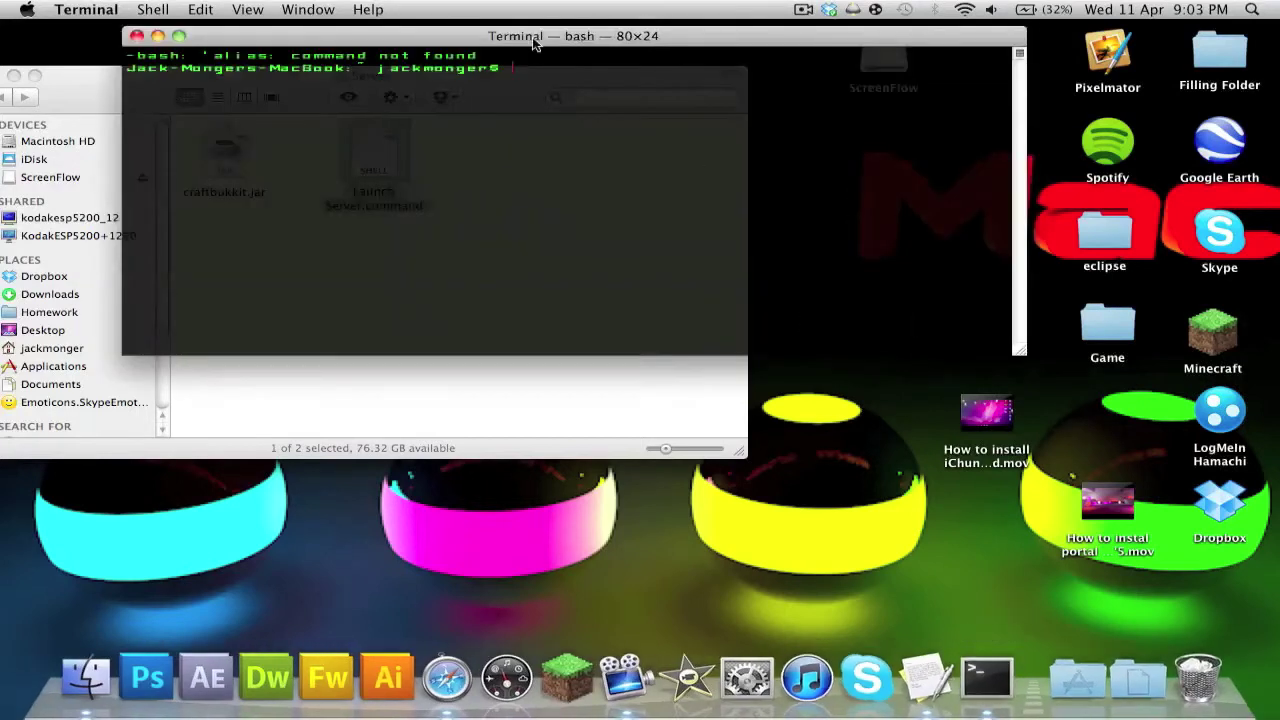
left_click_drag(533, 44, 920, 245)
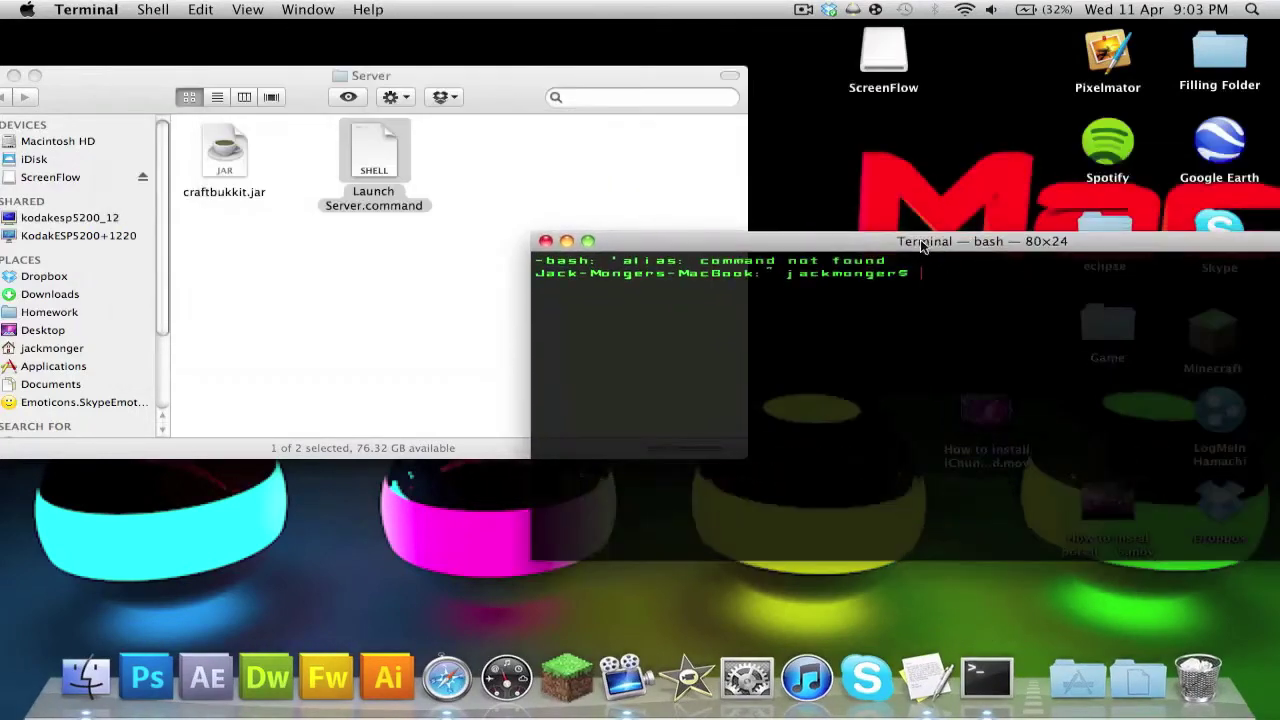
left_click(545, 241)
- In a new Terminal window, run chmod a+x on the Launch Server.command file in the Server folder
left_click(987, 678)
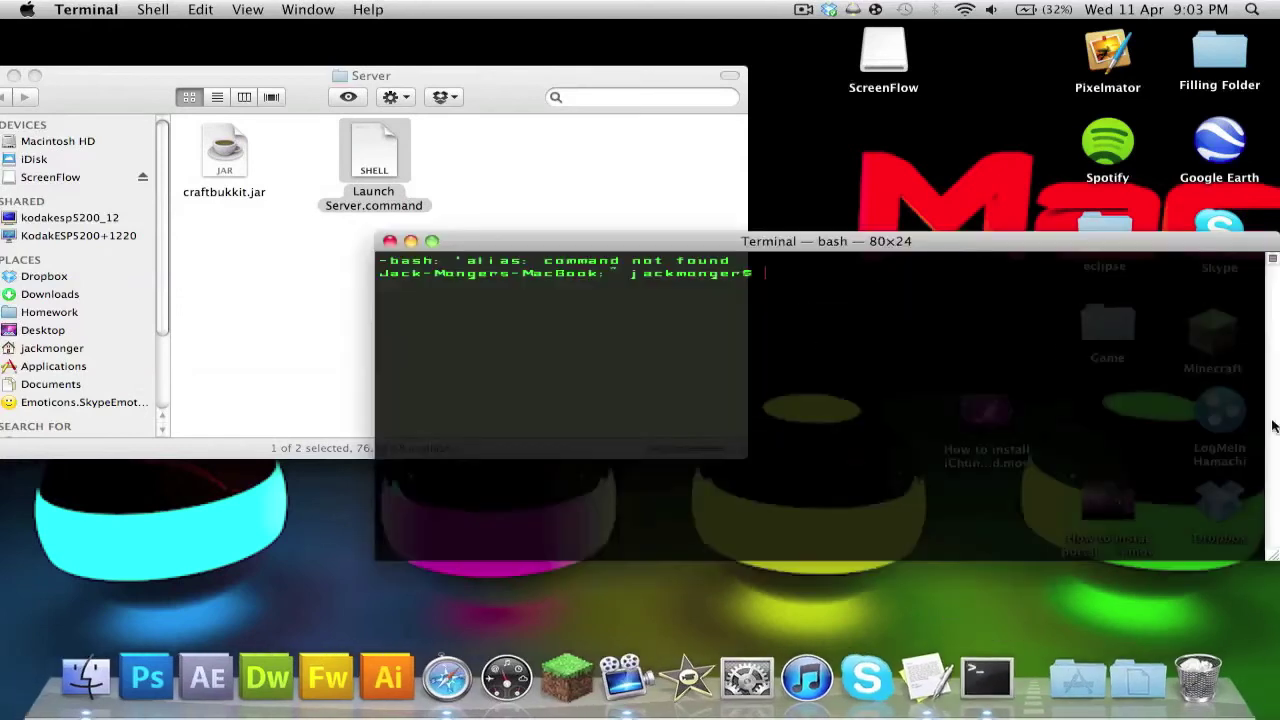
left_click_drag(1273, 562, 957, 608)
left_click_drag(764, 244, 841, 150)
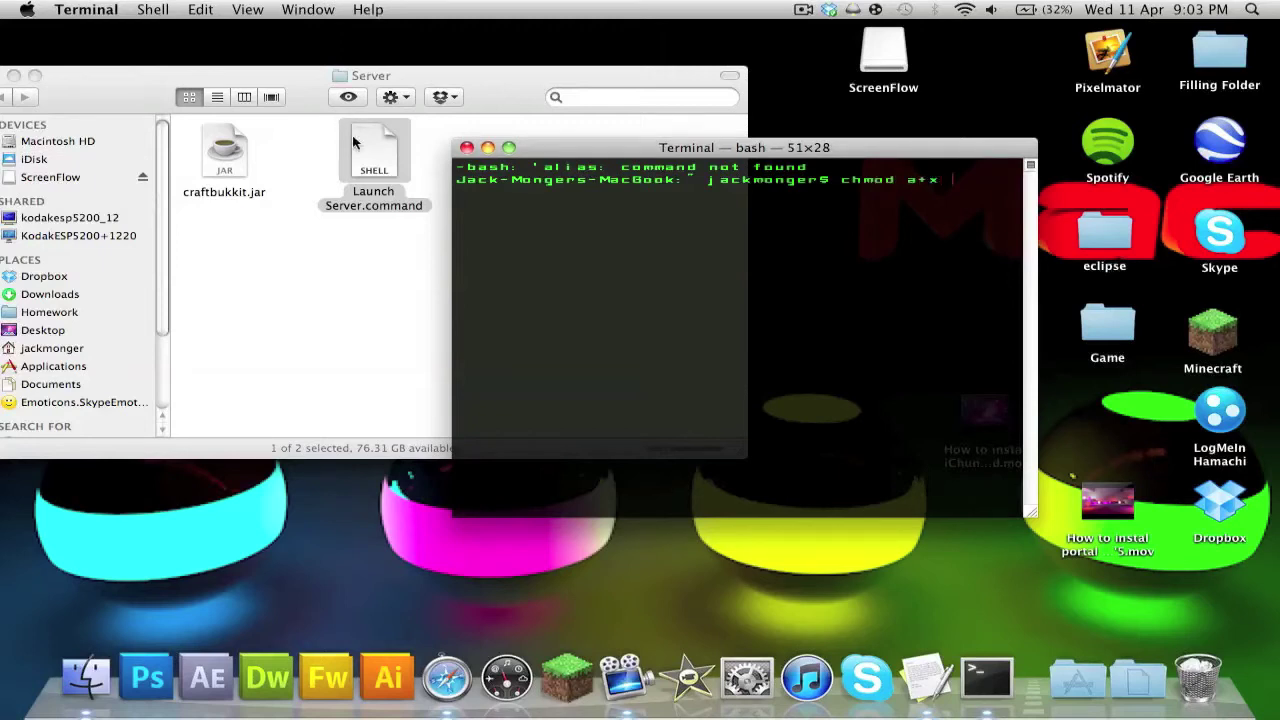
left_click_drag(374, 155, 802, 264)
key("Return")
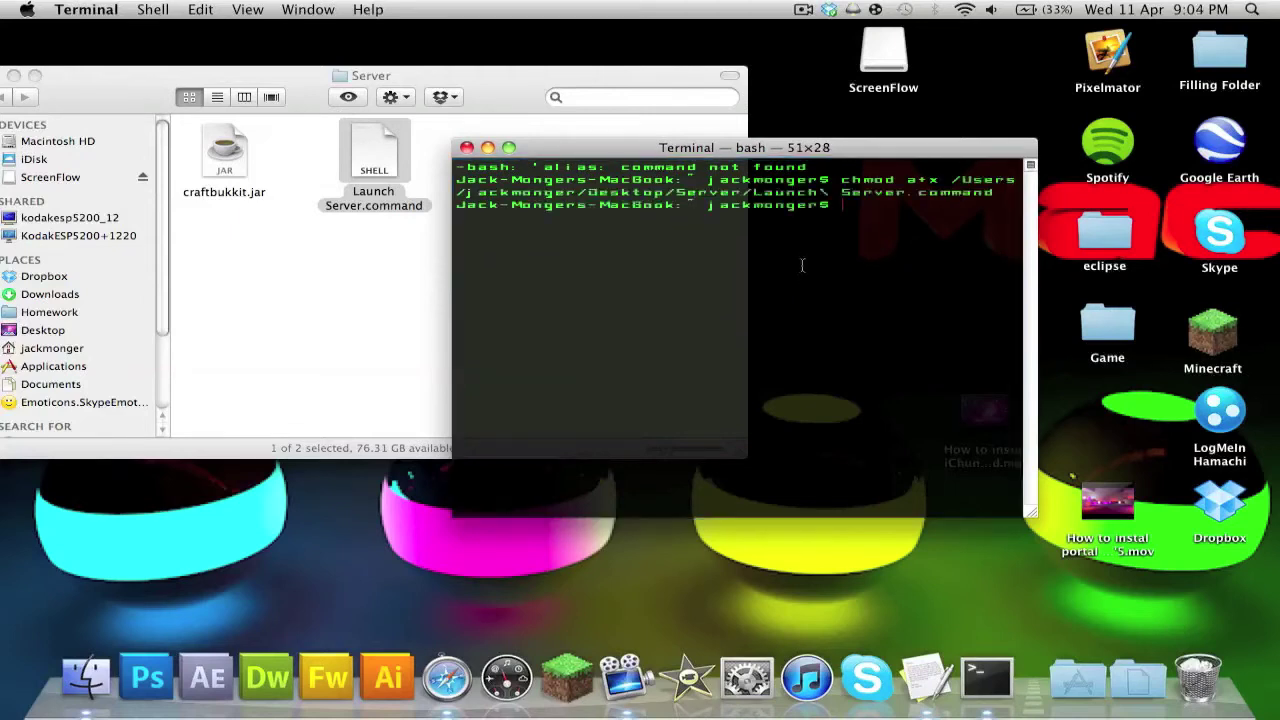
- Close the Terminal window, try launching the server with Launch Server.command, and close the window it opens
left_click(467, 147)
double_click(386, 150)
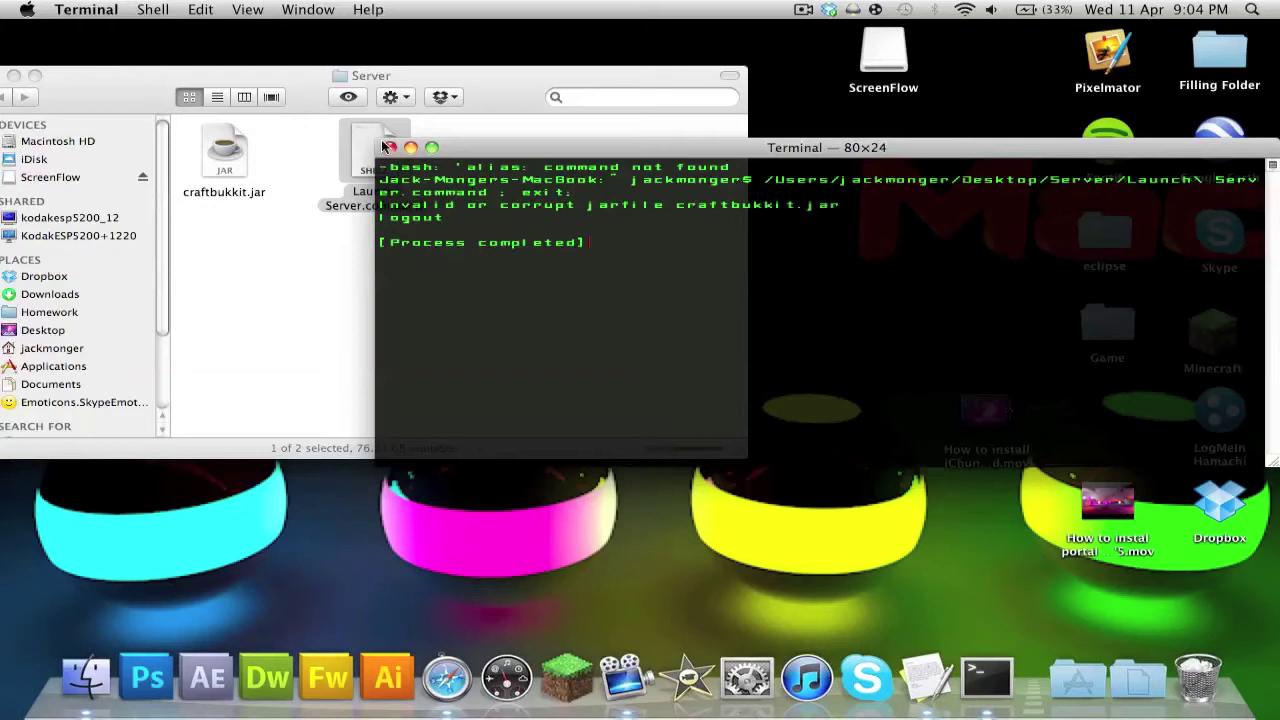
left_click(389, 147)
- Replace craftbukkit.jar in the Server folder with the 10.6 MB craftbukkit-1.2.5-R1.0.jar from Safari's Downloads list
left_click(224, 151)
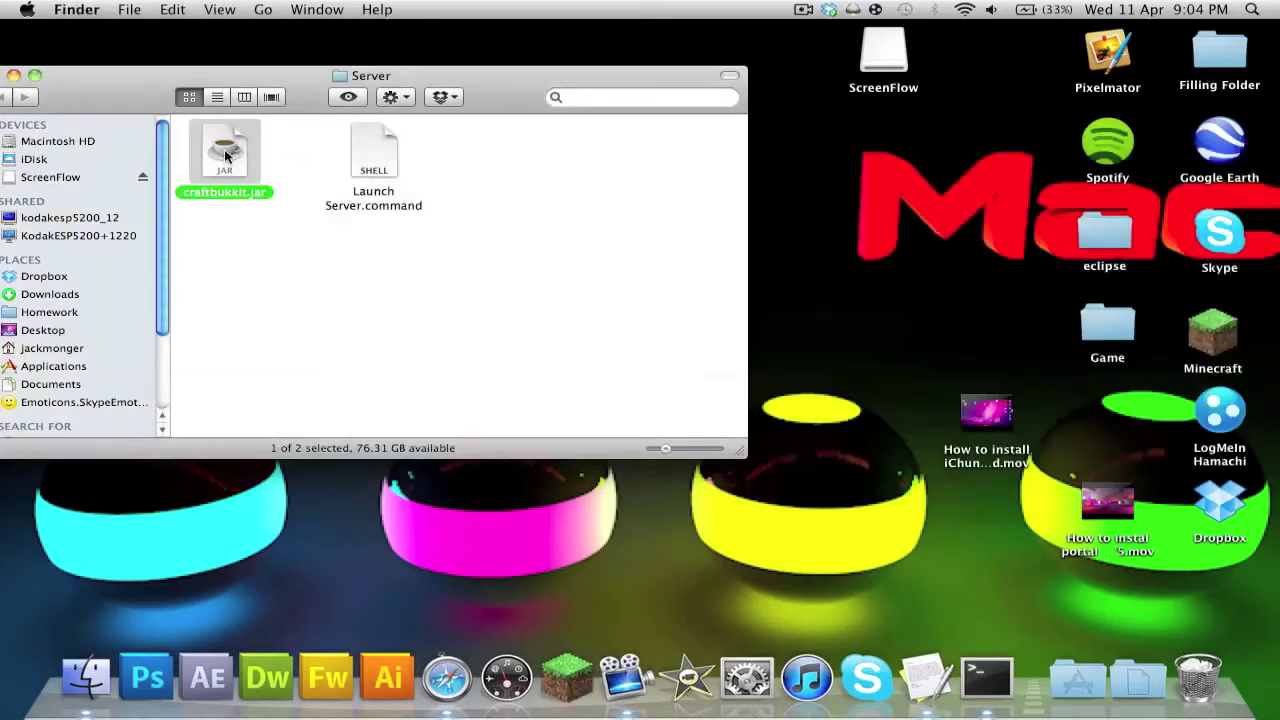
right_click(226, 150)
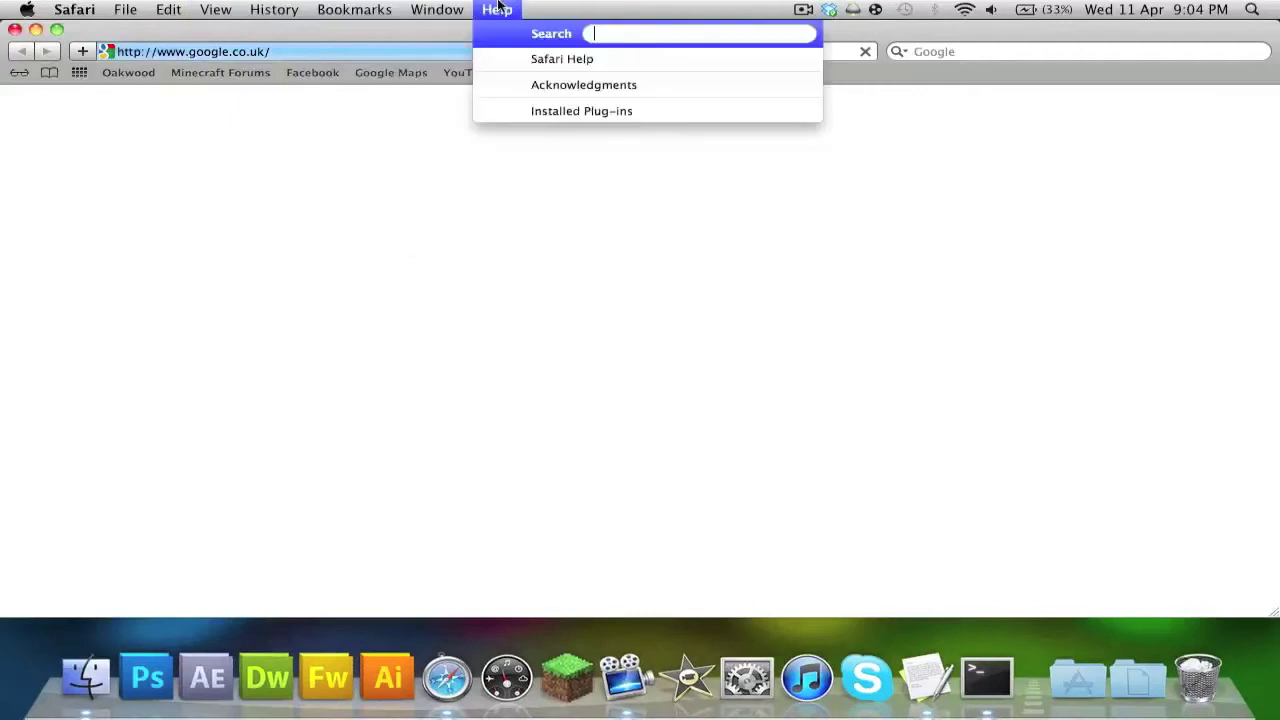
mouse_move(395, 6)
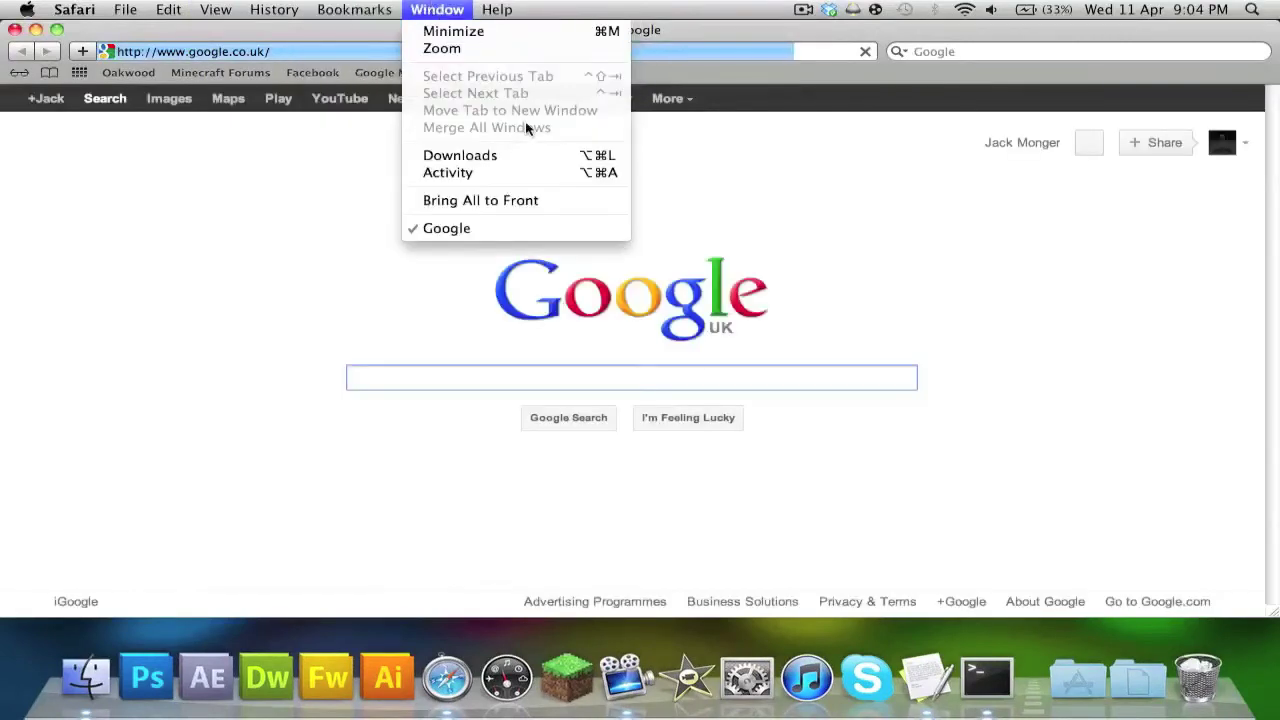
left_click(551, 157)
left_click(36, 30)
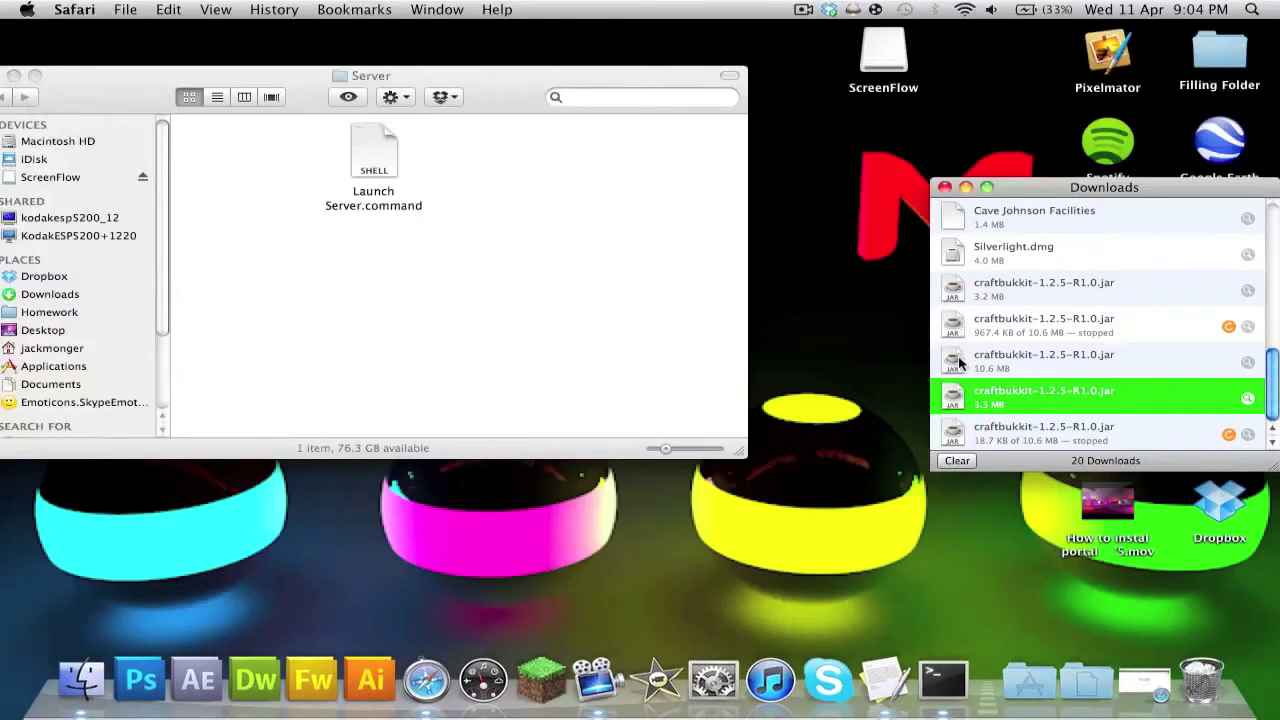
left_click(958, 358)
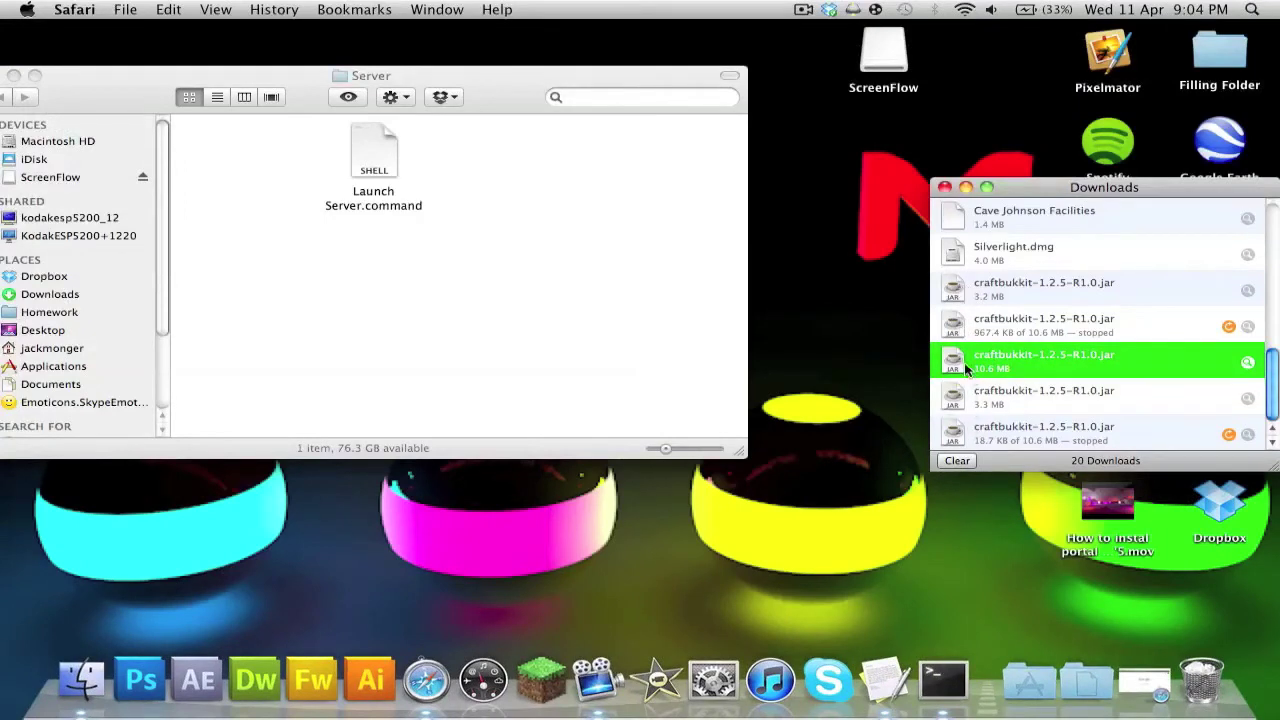
left_click_drag(958, 360, 251, 182)
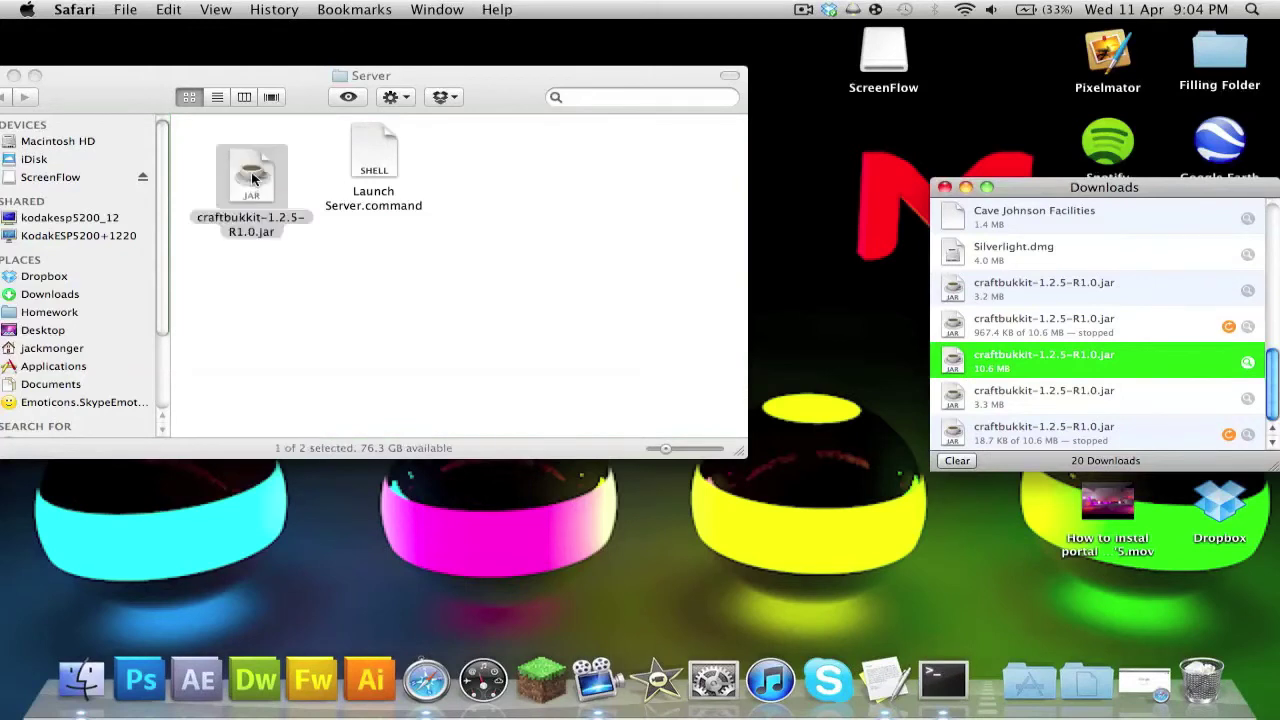
- Rename the craftbukkit-1.2.5-R1.0.jar file in the Server folder as craftbukkit.jar
left_click(252, 178)
key("Return")
key("Right")
key("BackSpace")
key("BackSpace")
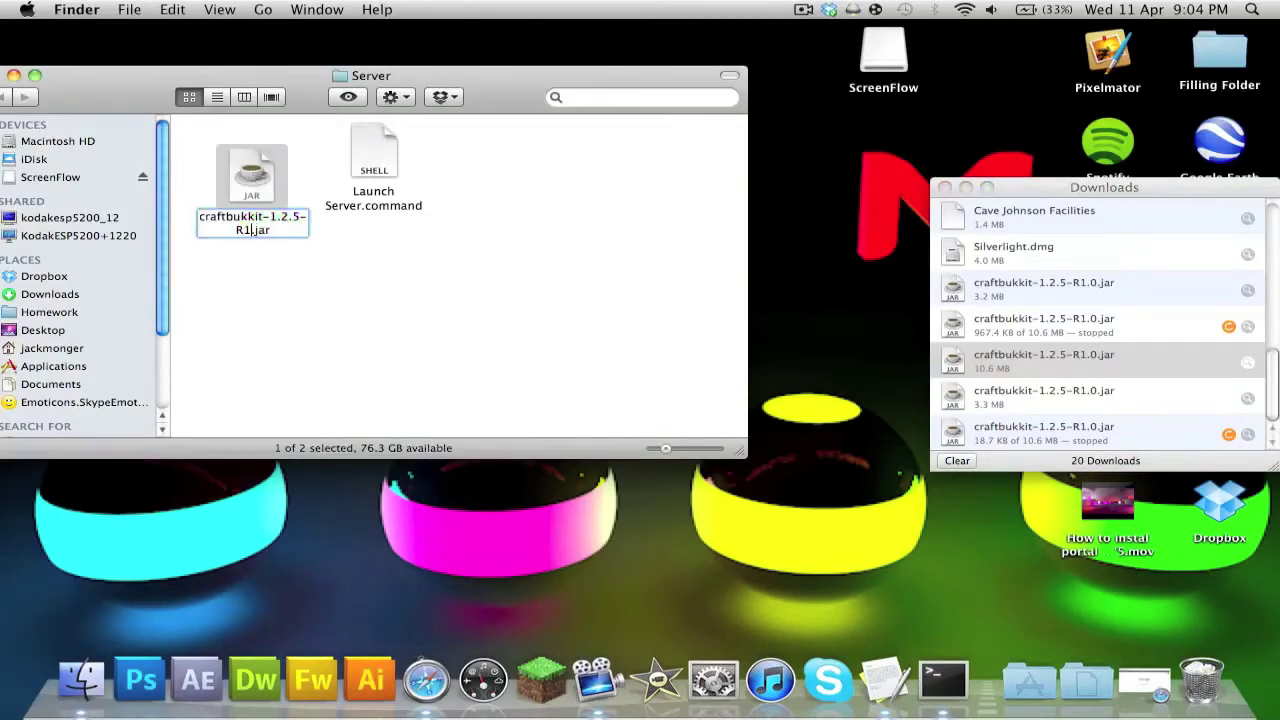
key("BackSpace")
key("BackSpace")
key("BackSpace")
key("BackSpace")
key("BackSpace")
key("BackSpace")
key("BackSpace")
key("BackSpace")
key("BackSpace")
key("Return")
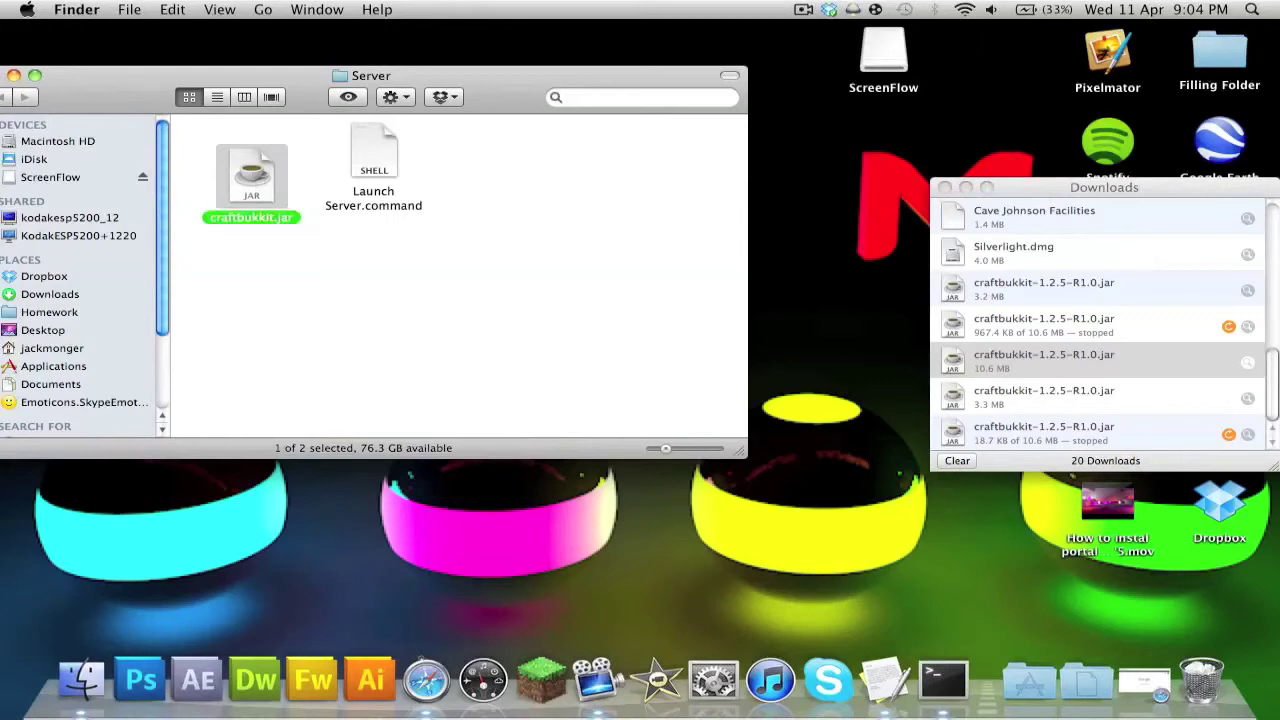
- Start the CraftBukkit server by running Launch Server.command from the Server folder
left_click(388, 165)
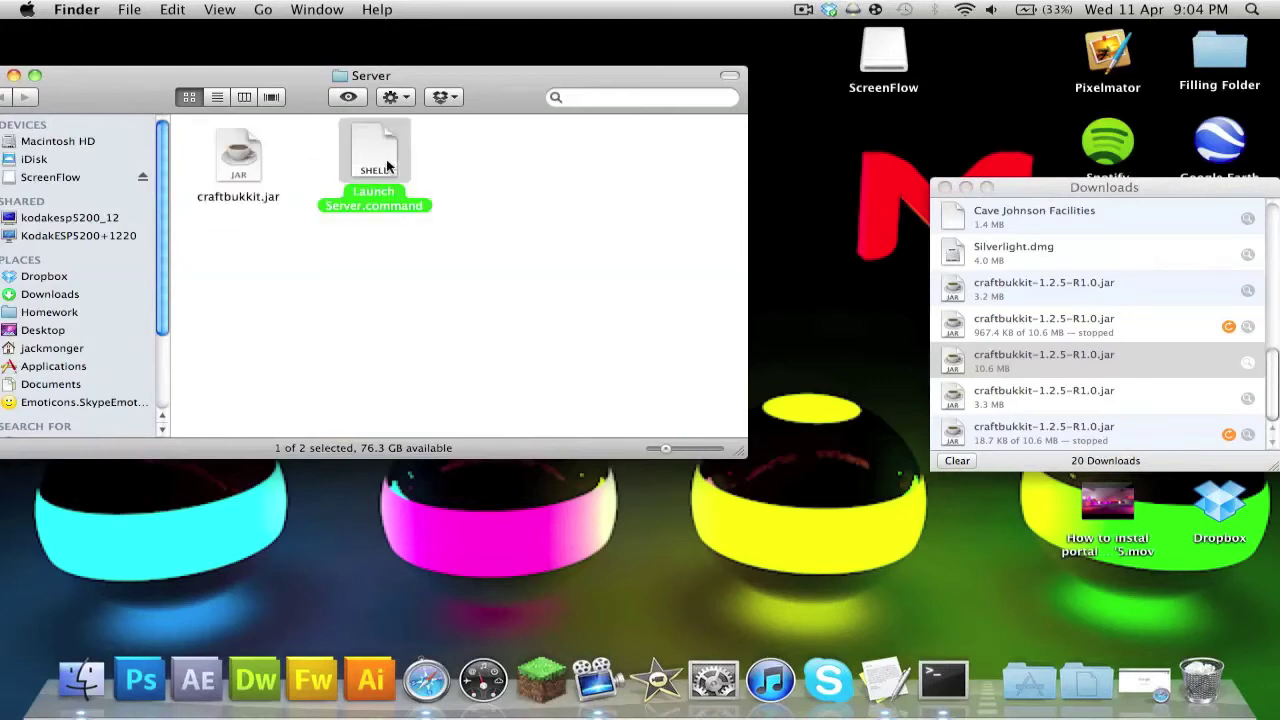
double_click(388, 165)
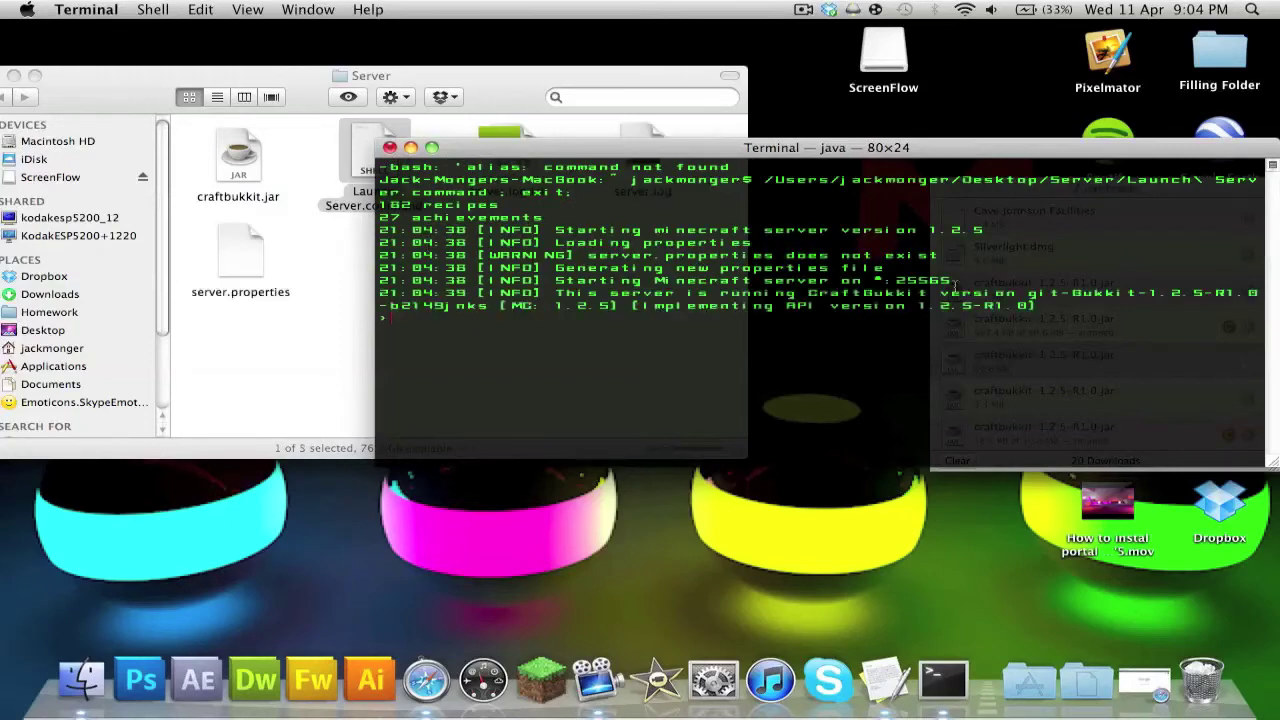
- Move the Terminal window aside and look over the files the server generated in the Server folder
left_click_drag(1000, 147, 951, 78)
left_click(944, 187)
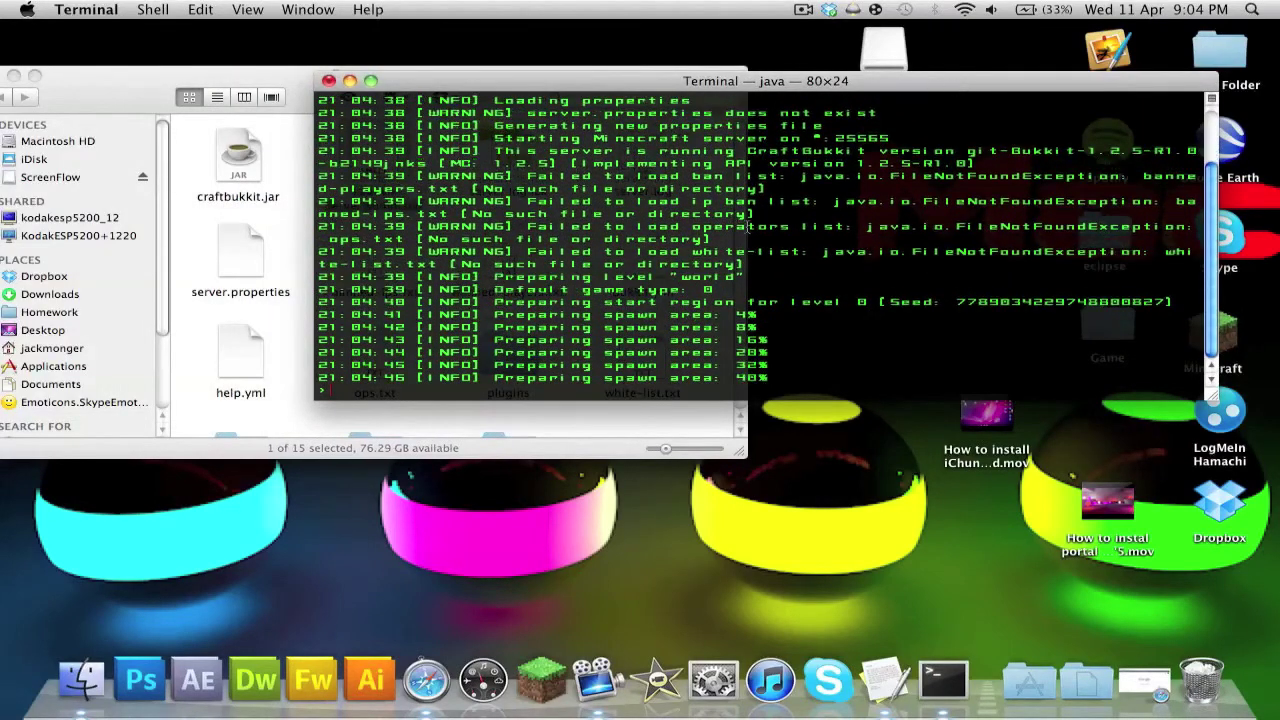
left_click(637, 414)
left_click_drag(445, 160, 712, 436)
left_click(727, 343)
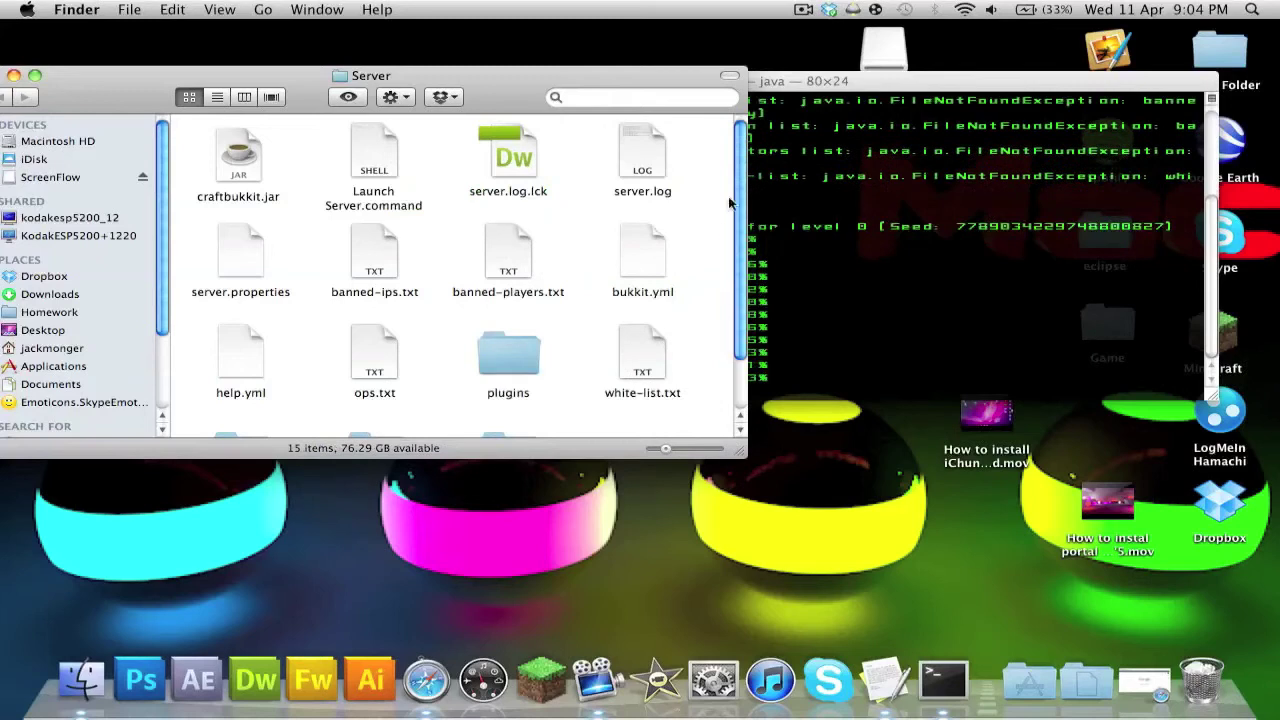
left_click(508, 163)
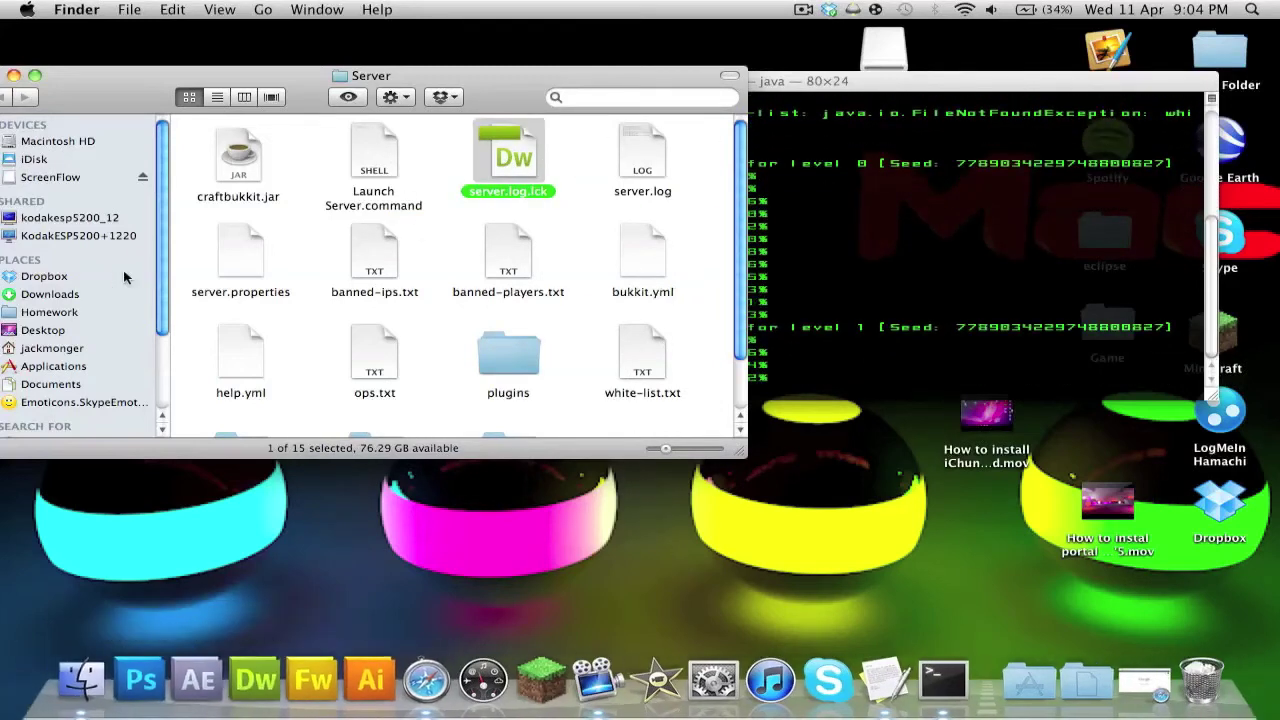
left_click(690, 170)
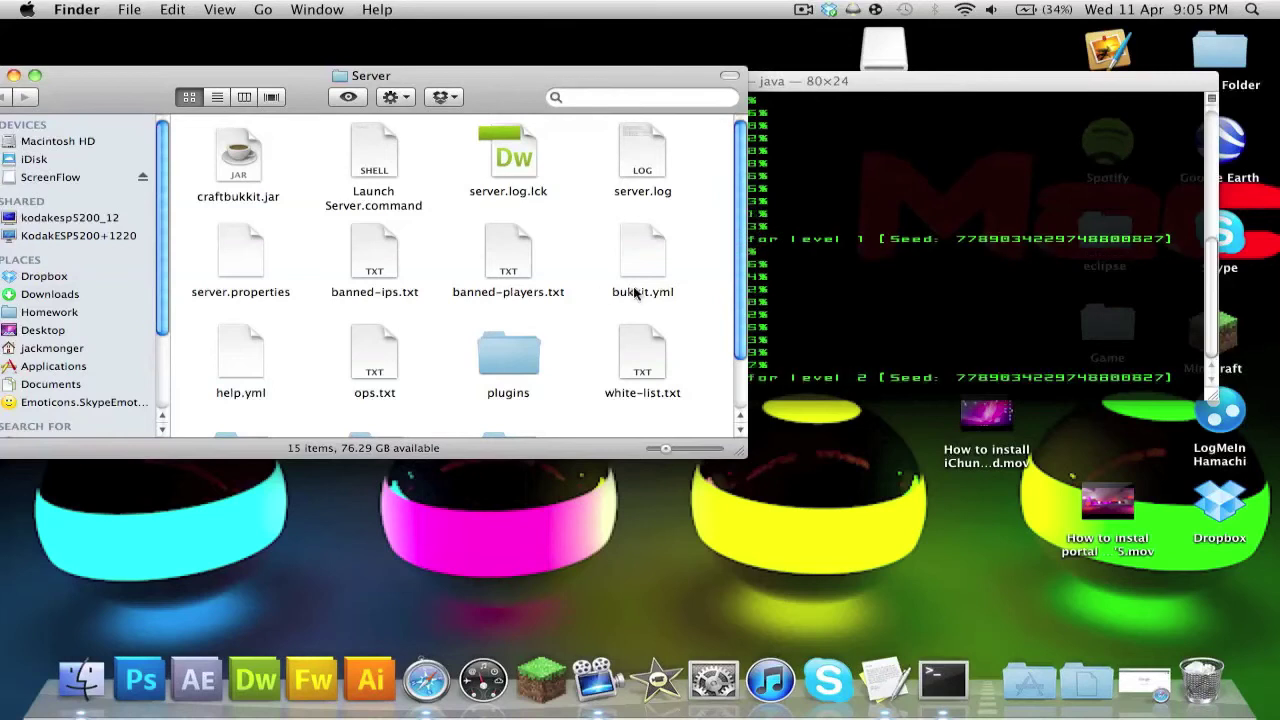
- Open server.properties from the Server folder, review its motd and generate-structures settings, and close it
double_click(252, 248)
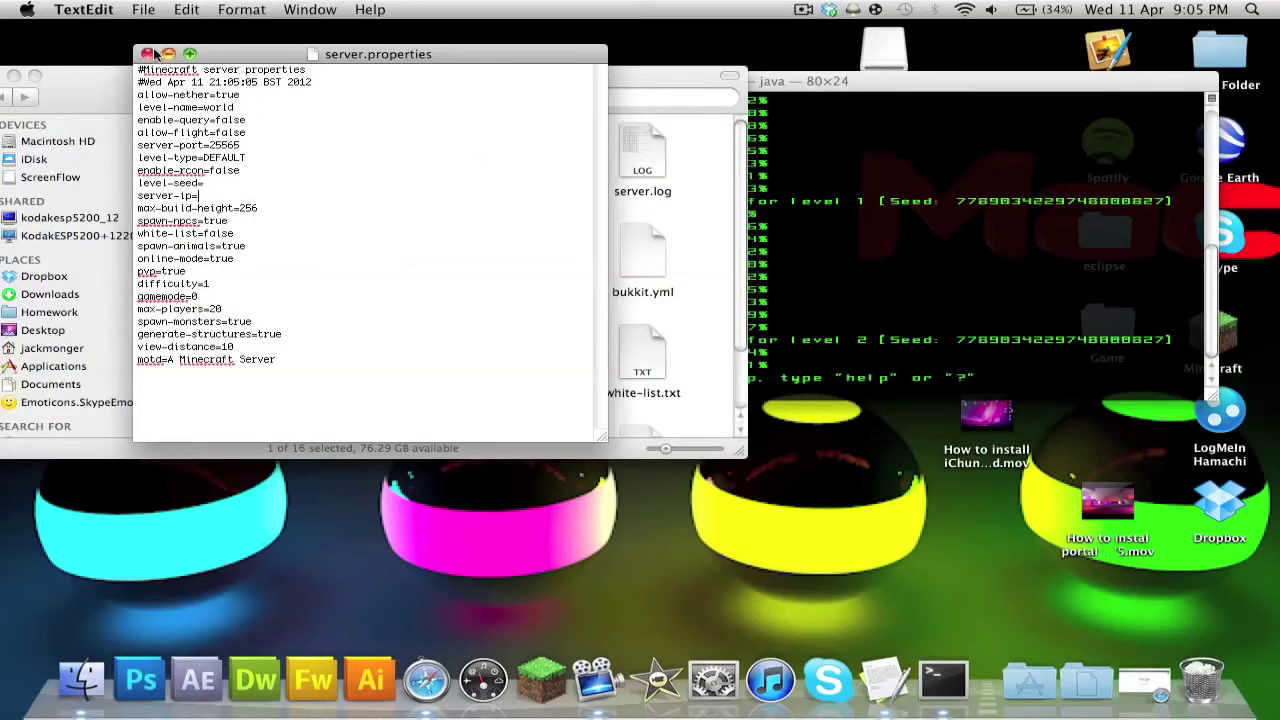
left_click_drag(318, 360, 190, 360)
left_click_drag(289, 336, 265, 337)
left_click(148, 53)
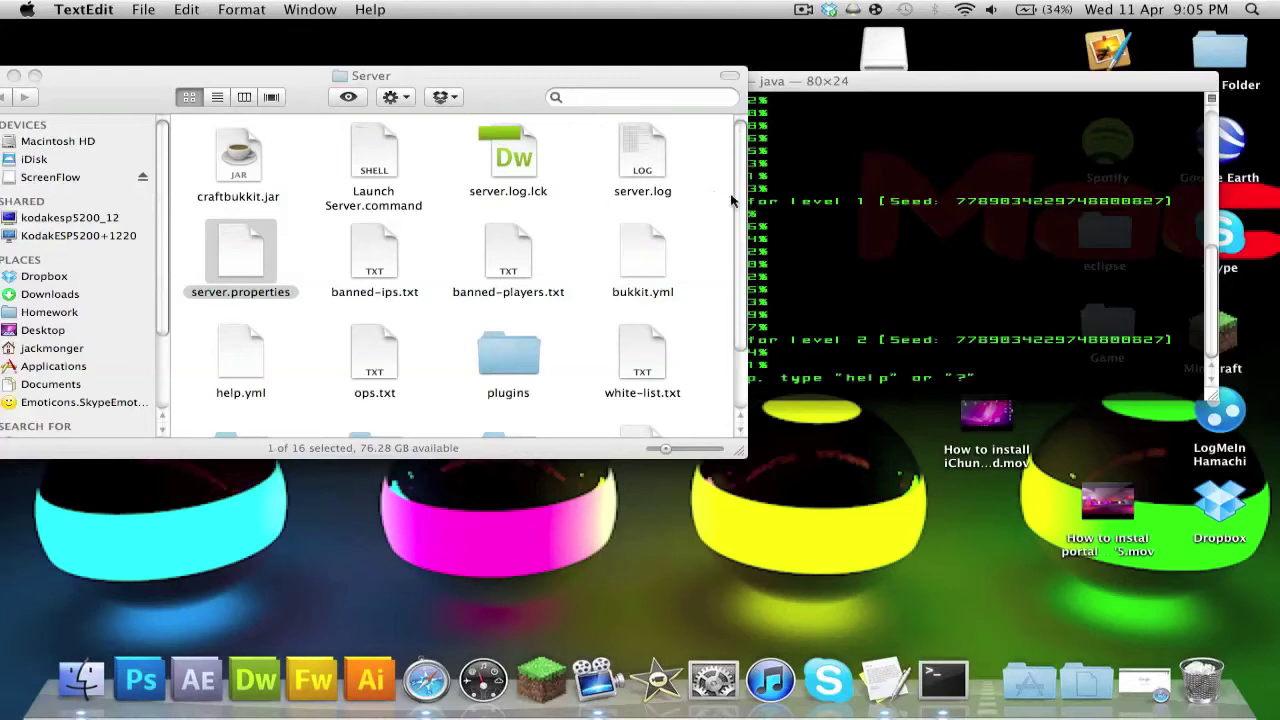
- Bring the Server folder window fully into view and close it
left_click(732, 272)
left_click_drag(88, 102, 189, 103)
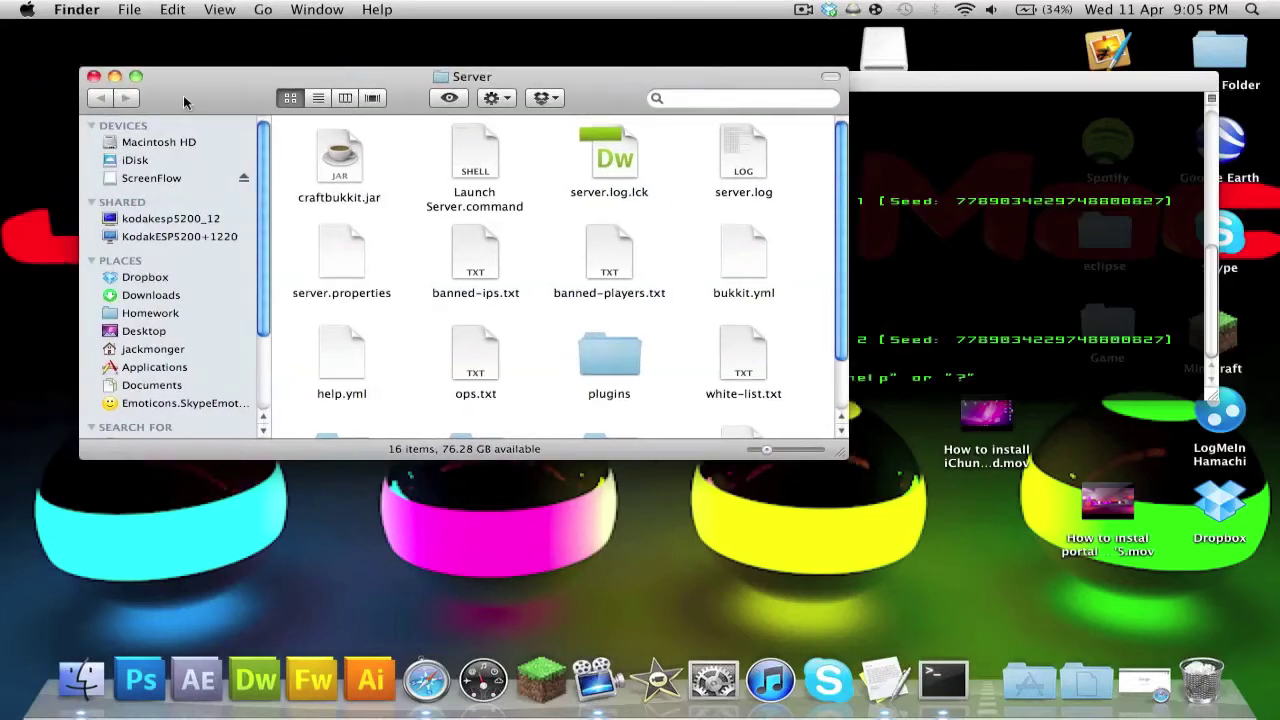
left_click(95, 78)
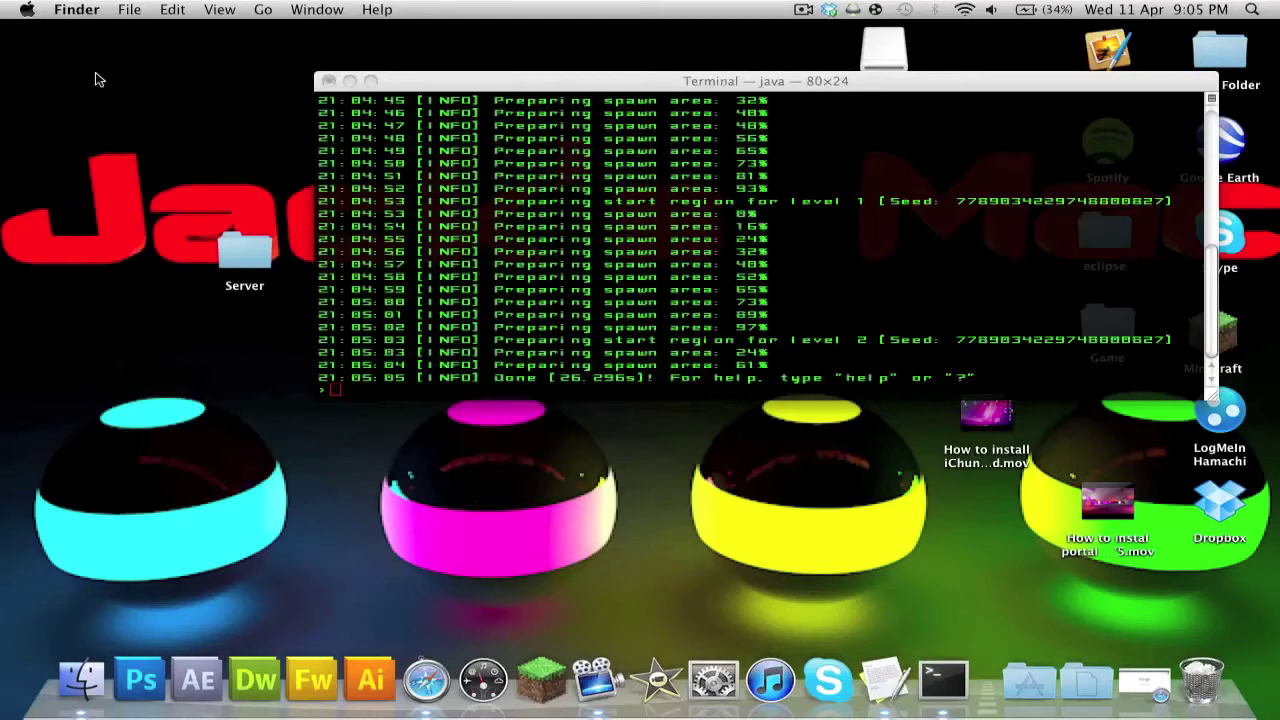
- Launch Minecraft, log in with the remembered account, and enlarge the game window to fill the screen
left_click(557, 693)
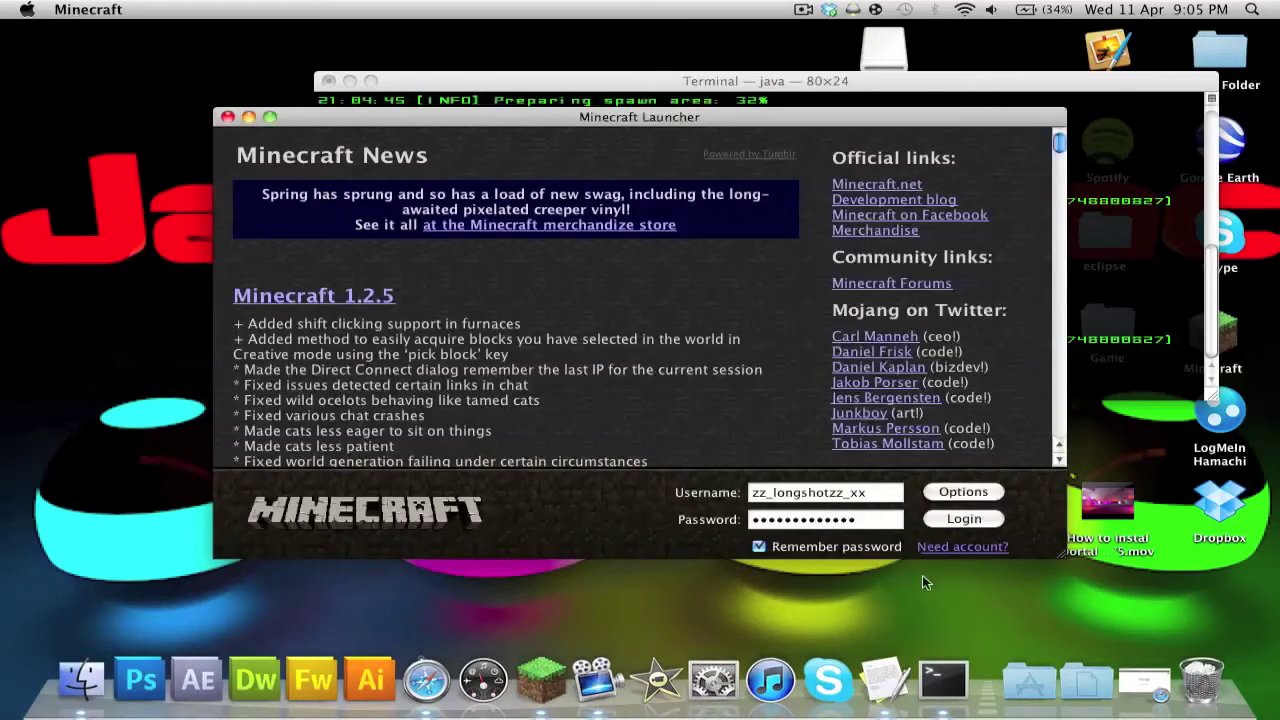
left_click(960, 520)
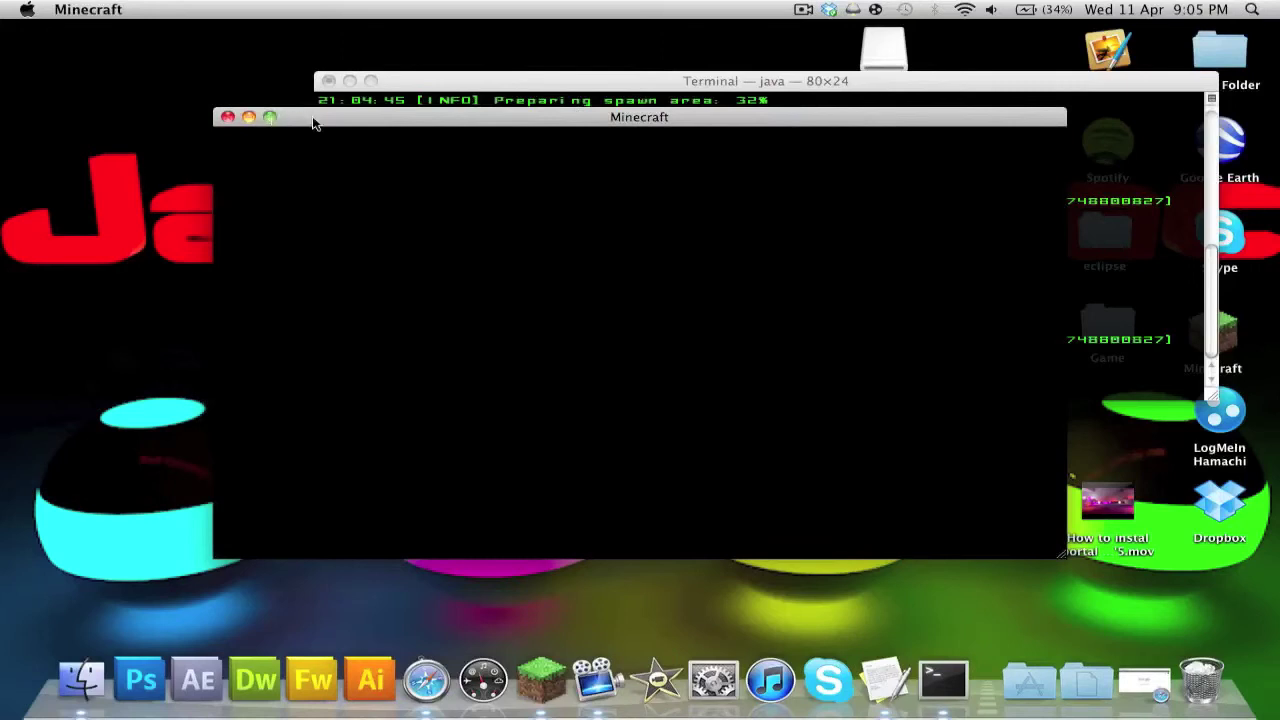
left_click_drag(314, 119, 229, 134)
left_click(198, 135)
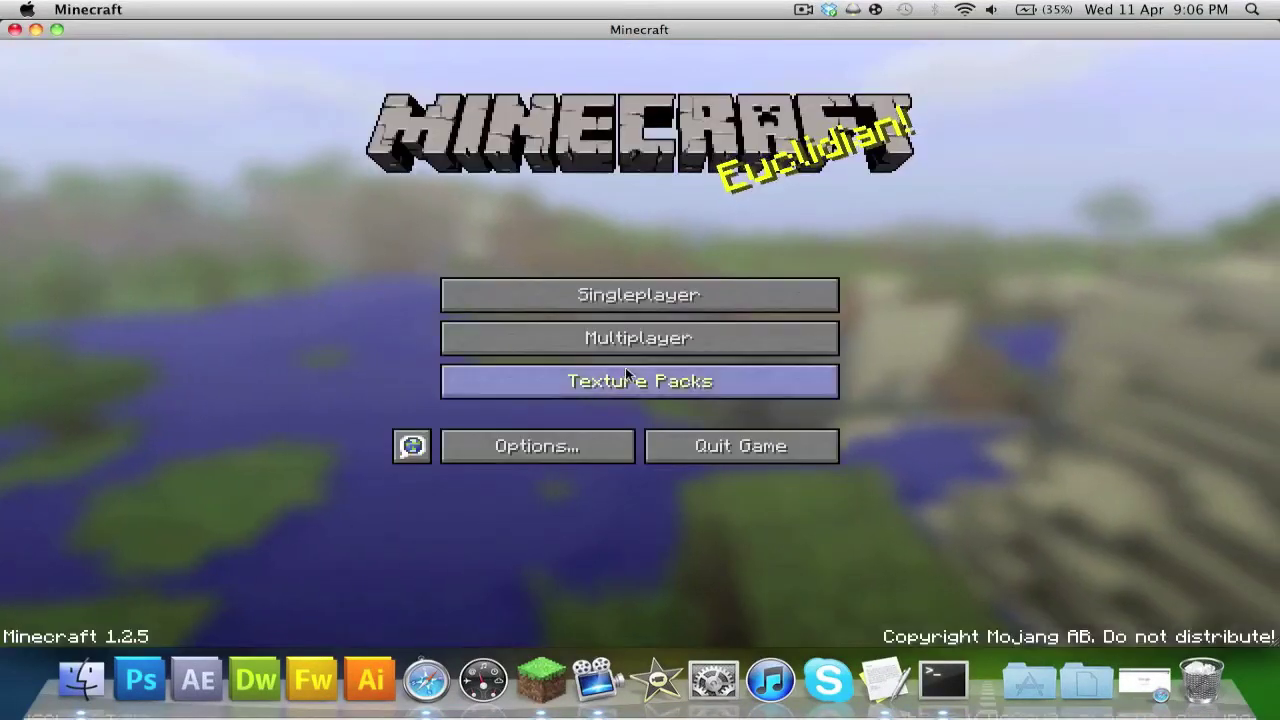
- Delete the existing My Server entry from Minecraft's multiplayer server list
left_click(569, 340)
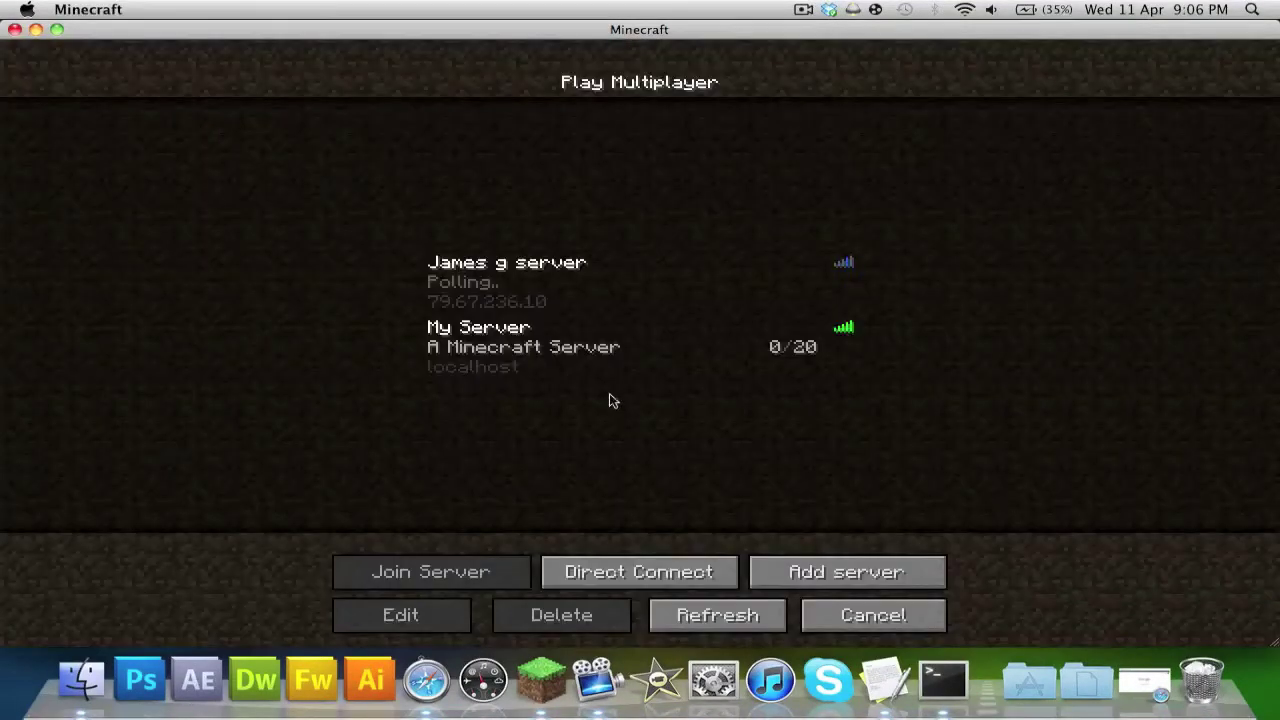
left_click(609, 363)
left_click(561, 615)
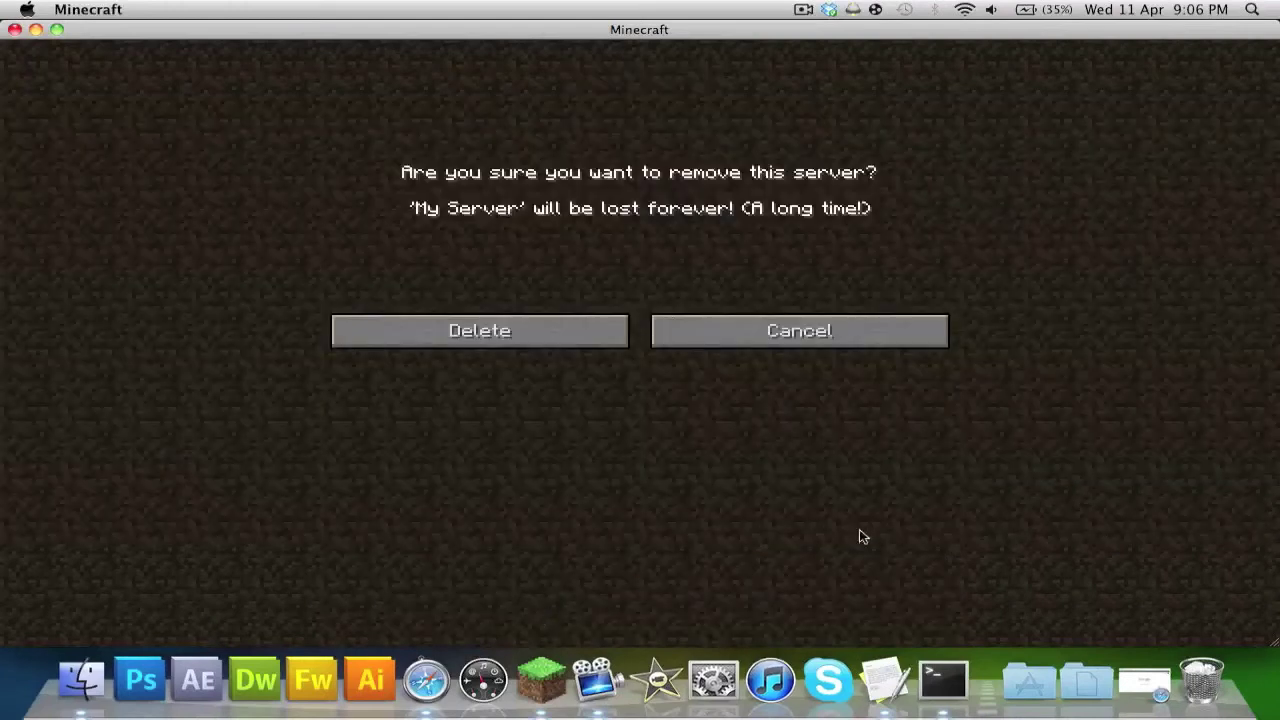
left_click(563, 338)
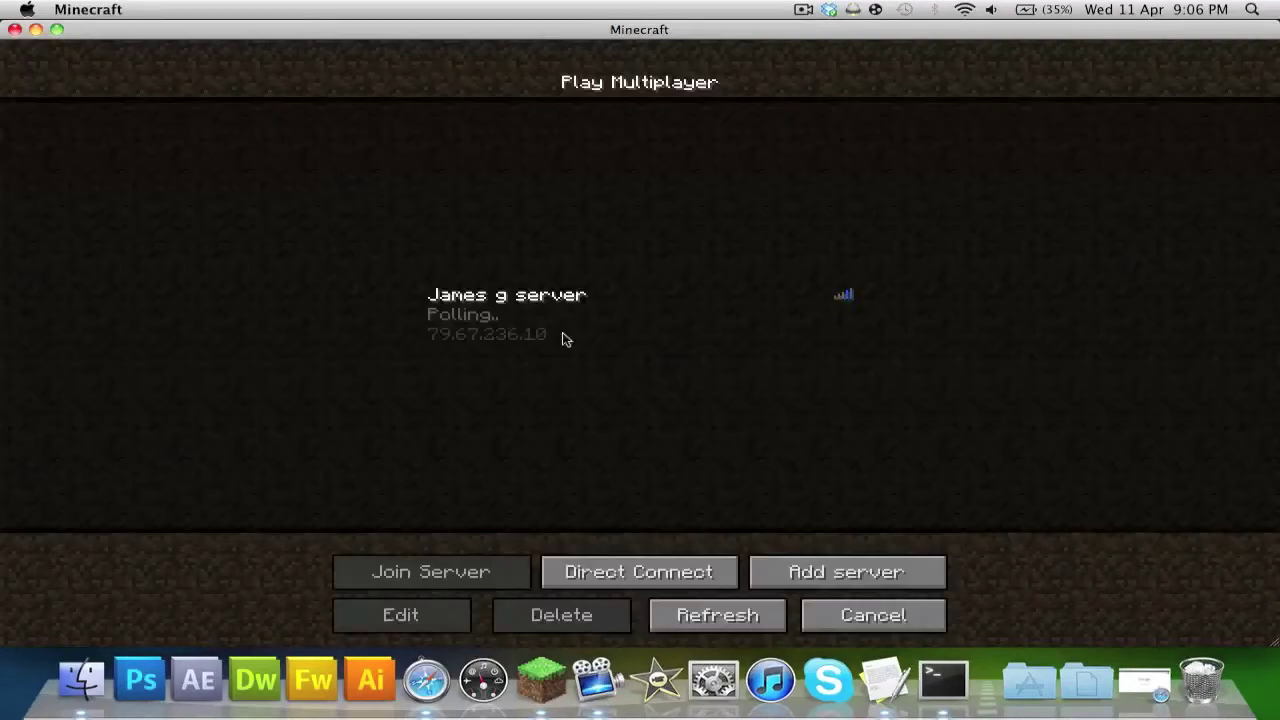
- Add a multiplayer server named My Server with the address localhost
left_click(818, 572)
key("BackSpace")
key("BackSpace")
key("BackSpace")
key("BackSpace")
key("BackSpace")
key("BackSpace")
key("BackSpace")
key("BackSpace")
key("BackSpace")
key("BackSpace")
key("BackSpace")
key("BackSpace")
key("BackSpace")
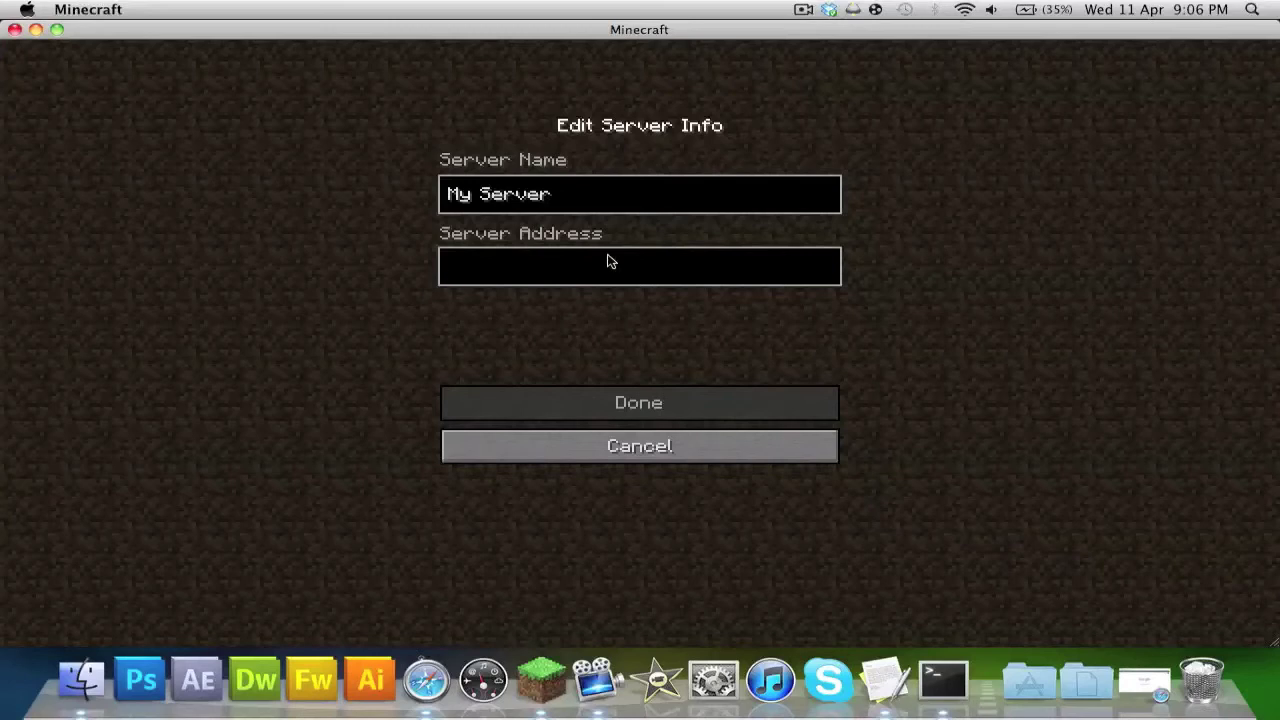
type("loc")
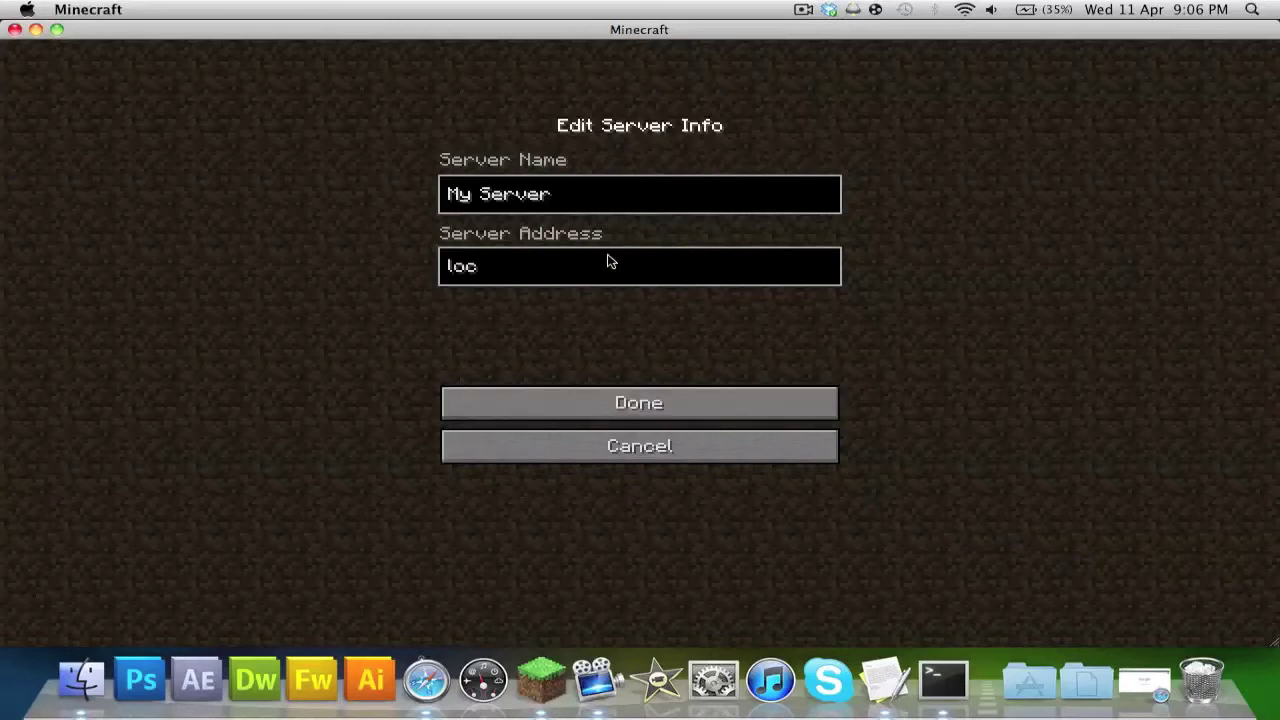
type("alhost")
left_click(593, 412)
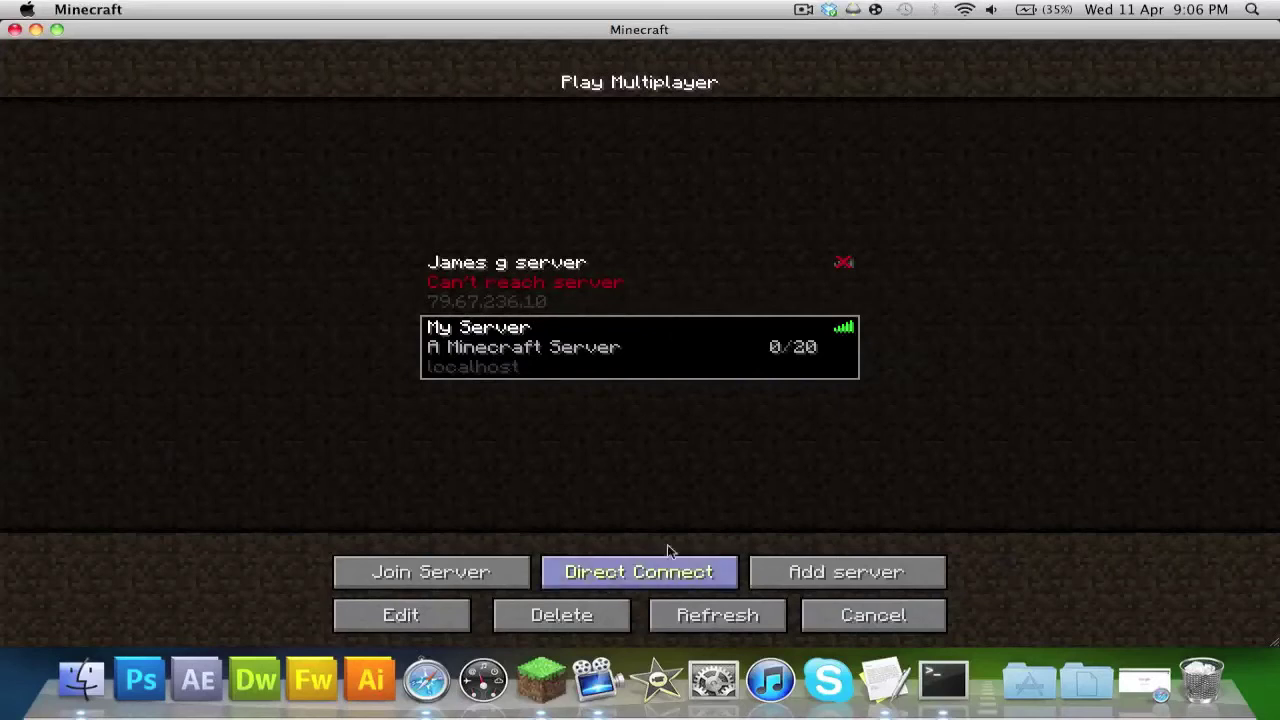
- Search Google in Safari for ipchicken, check the current IP address on the IP Chicken site, and return to Minecraft
left_click(420, 678)
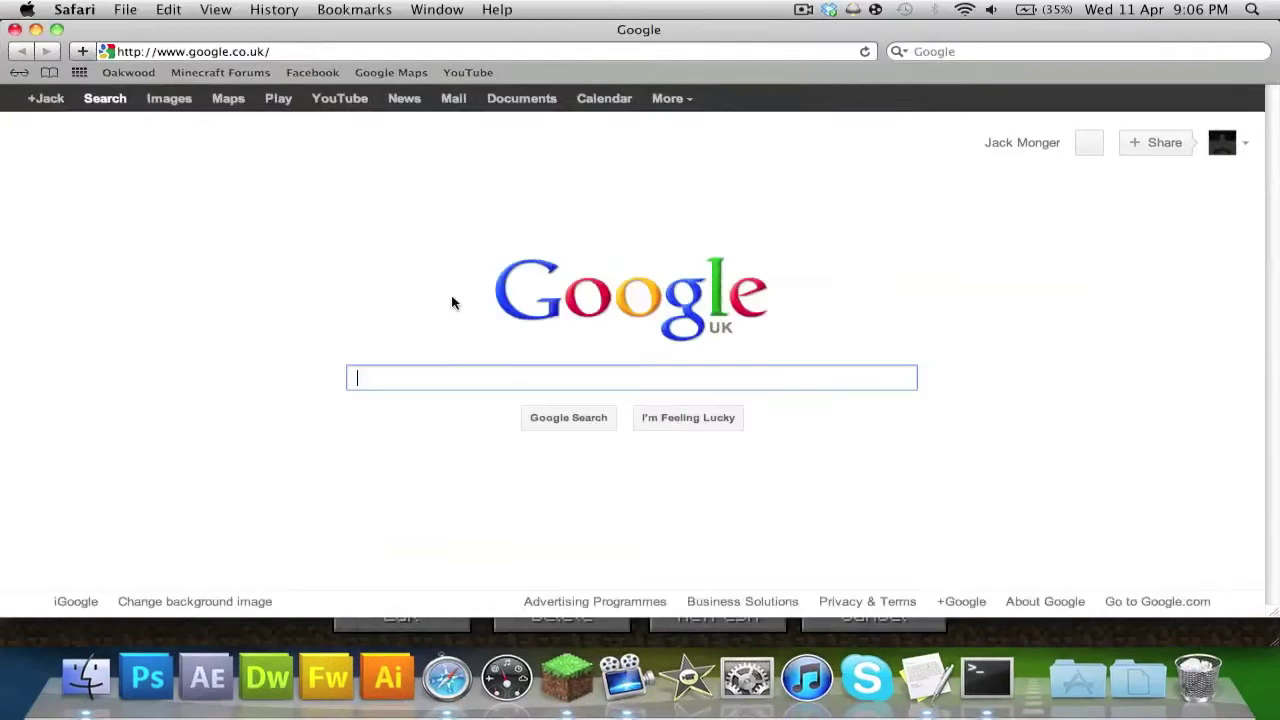
type("ip")
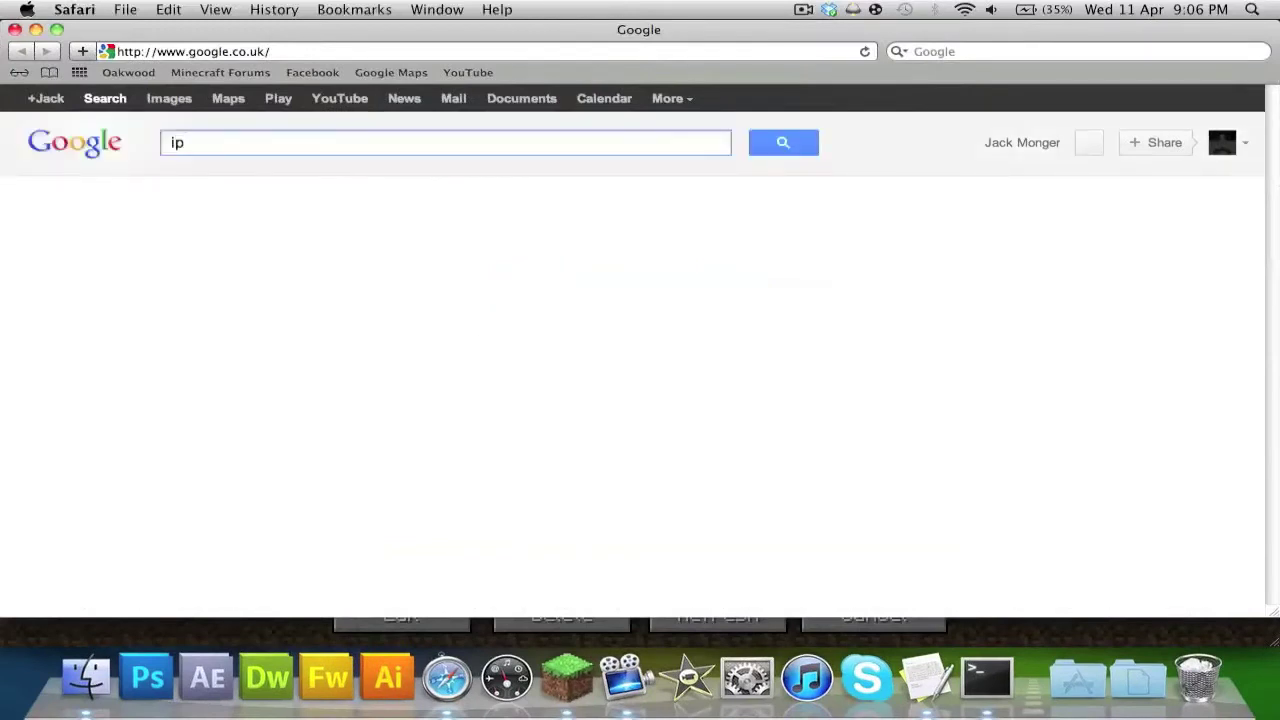
type("chicken")
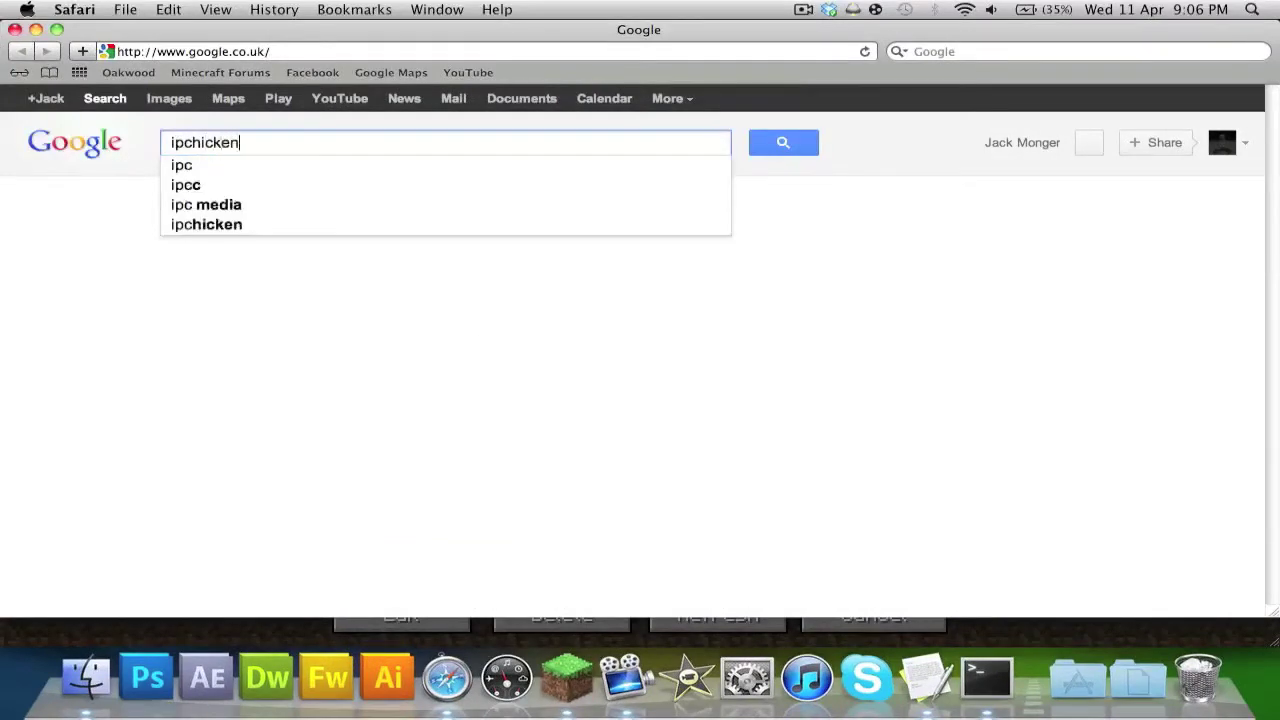
key("Return")
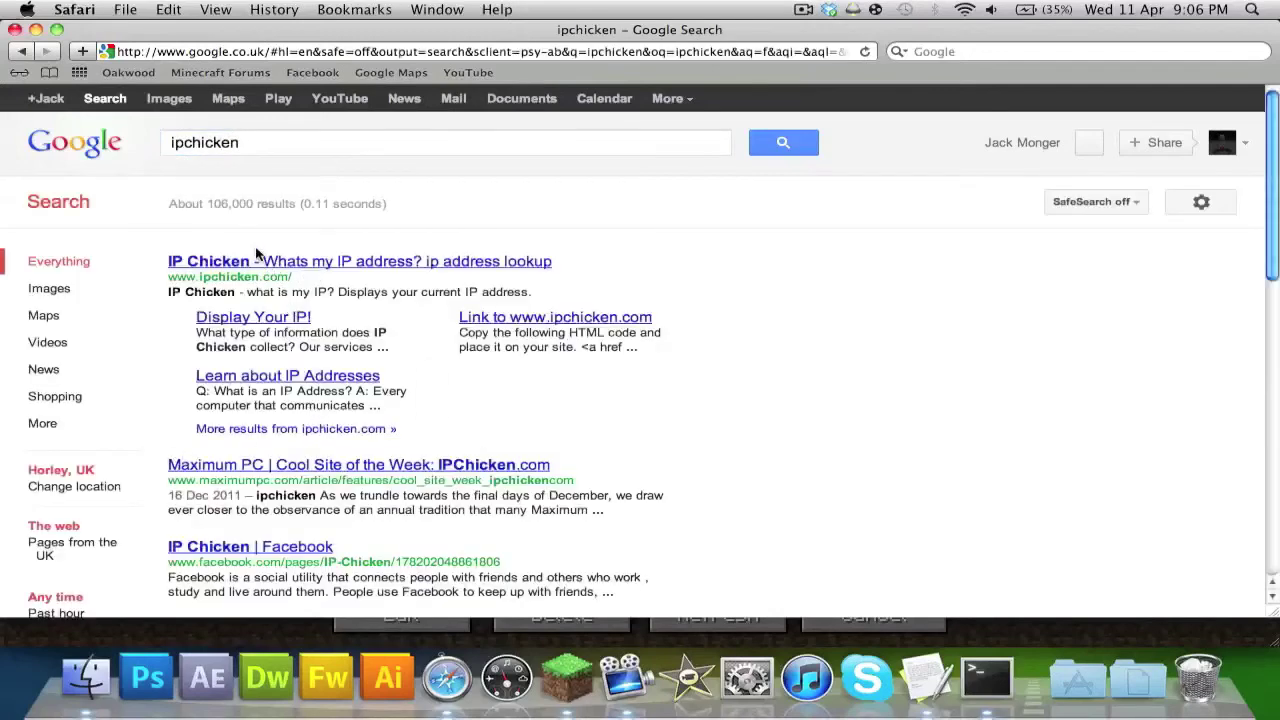
left_click(253, 262)
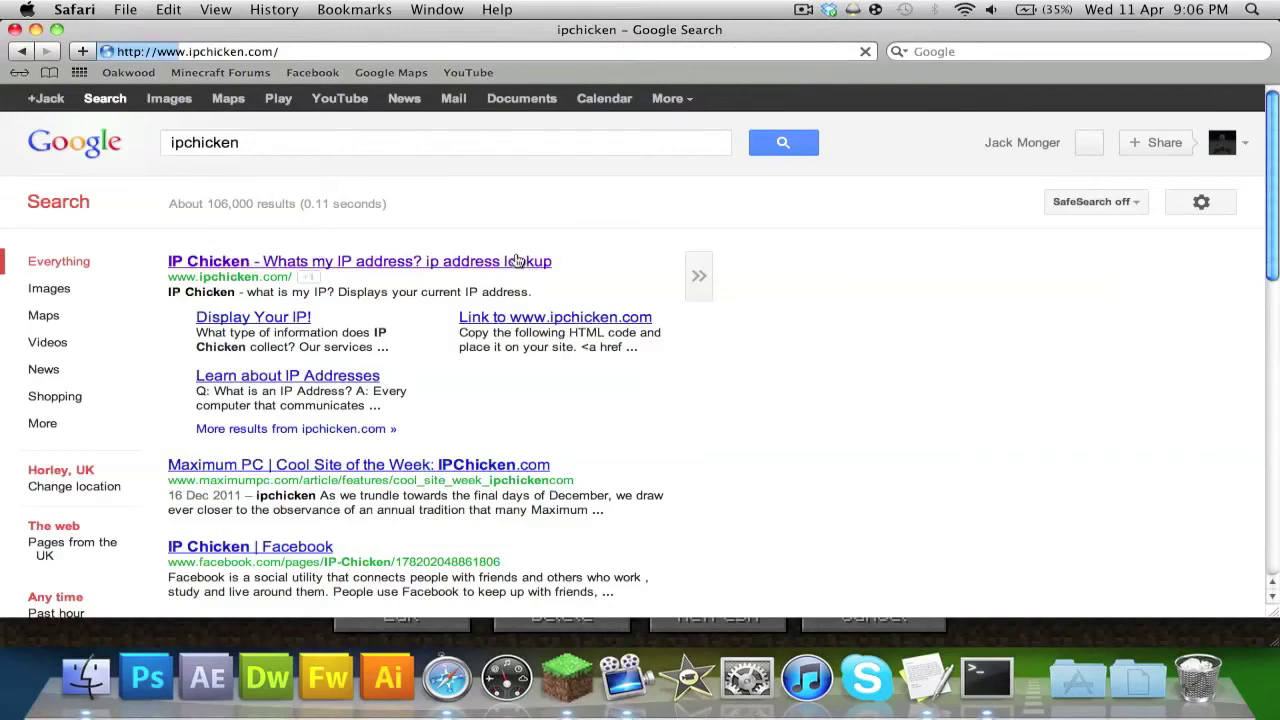
left_click_drag(558, 268, 791, 286)
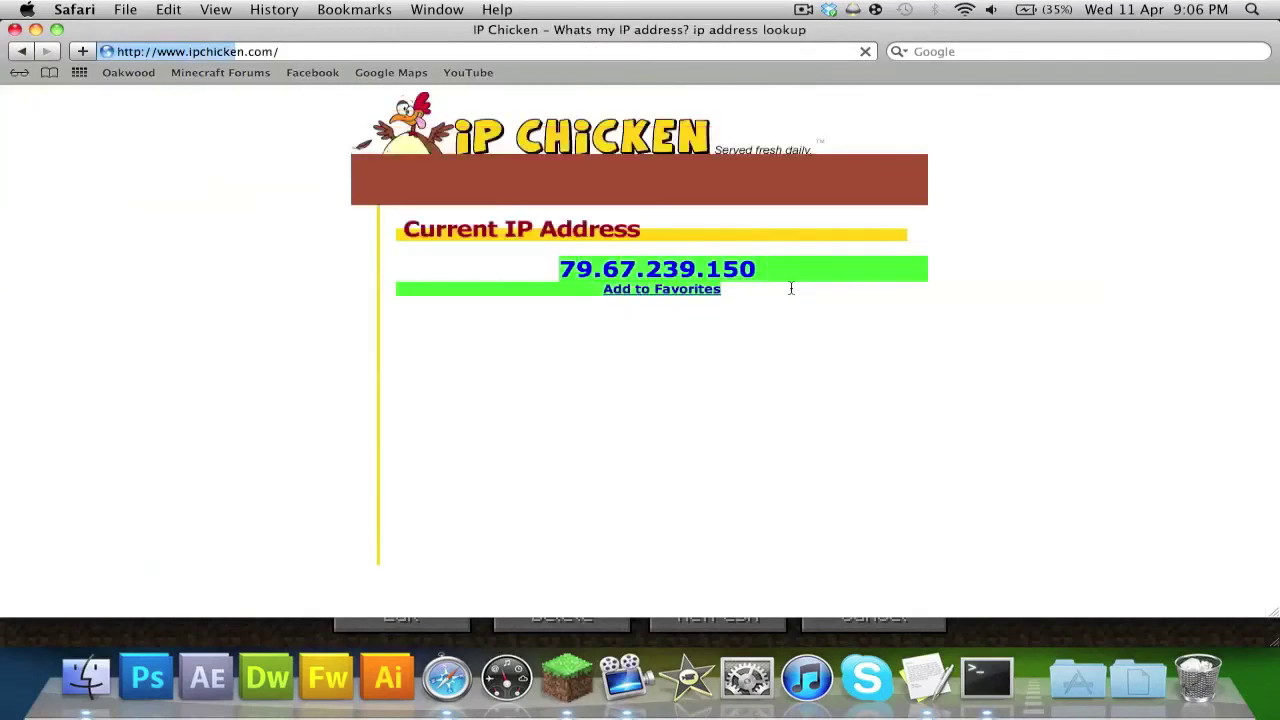
left_click(110, 625)
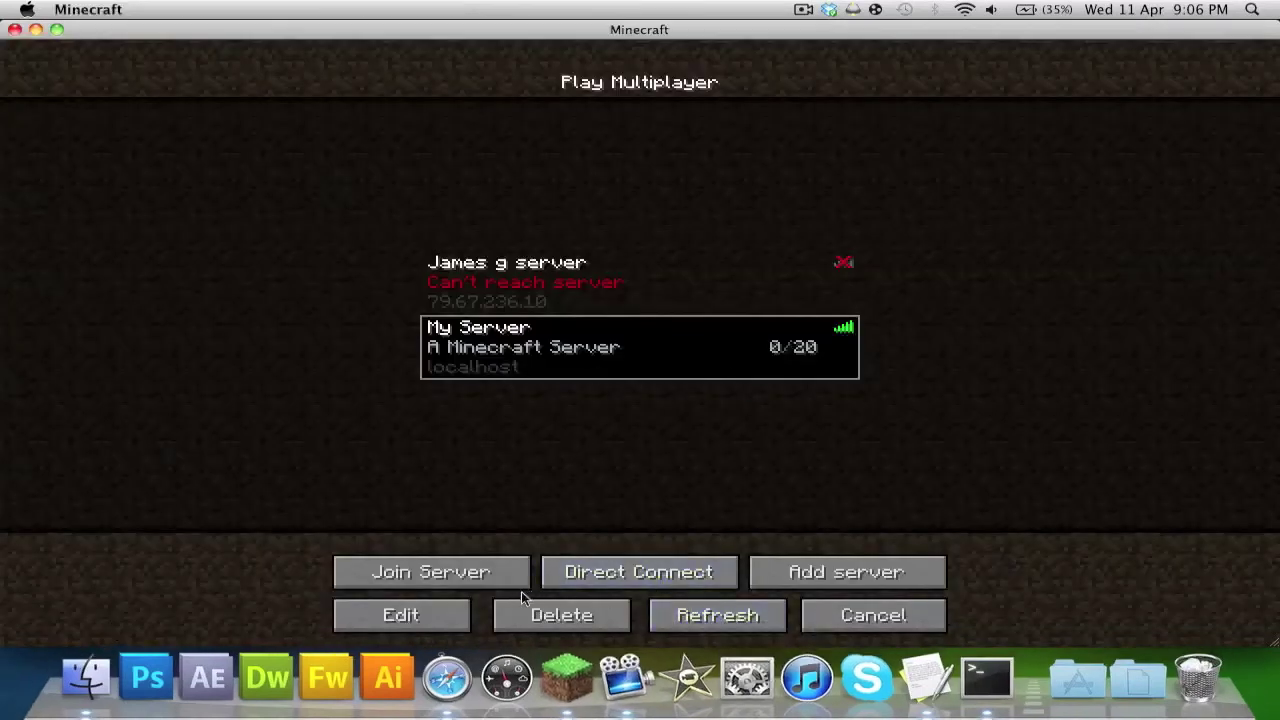
left_click(468, 614)
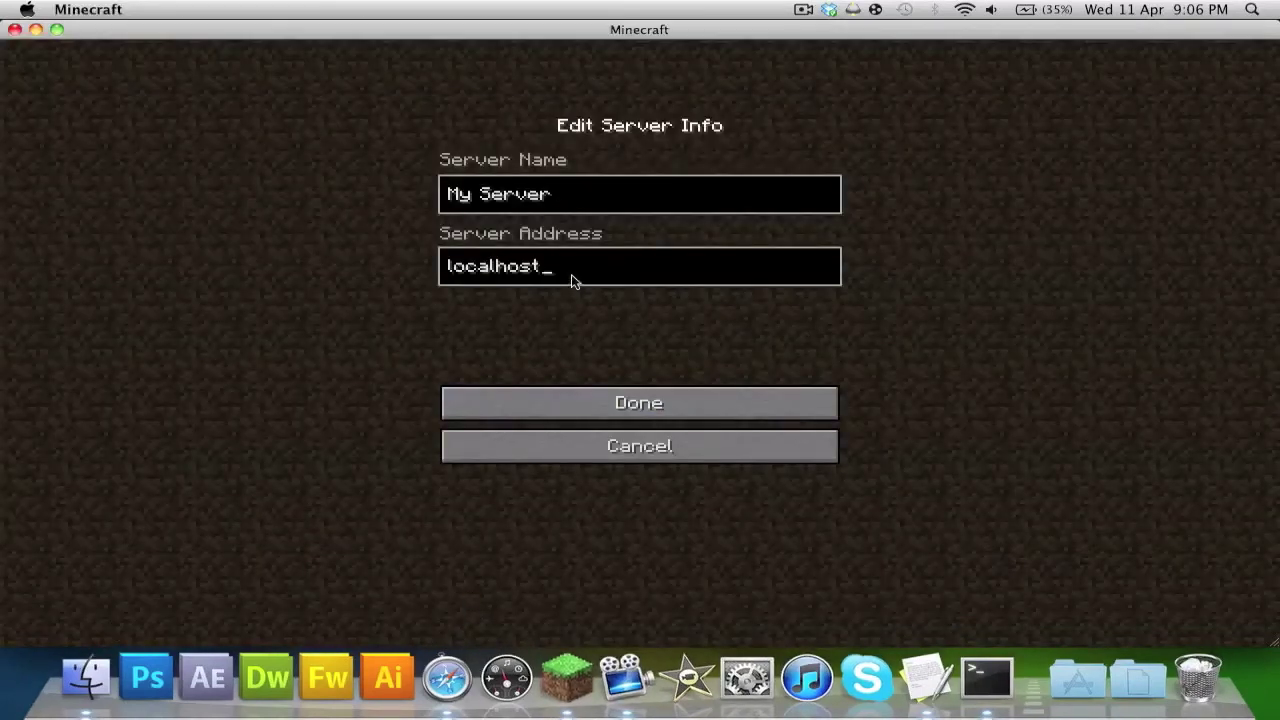
key("BackSpace")
key("BackSpace")
key("BackSpace")
key("BackSpace")
key("BackSpace")
key("BackSpace")
key("BackSpace")
key("BackSpace")
key("BackSpace")
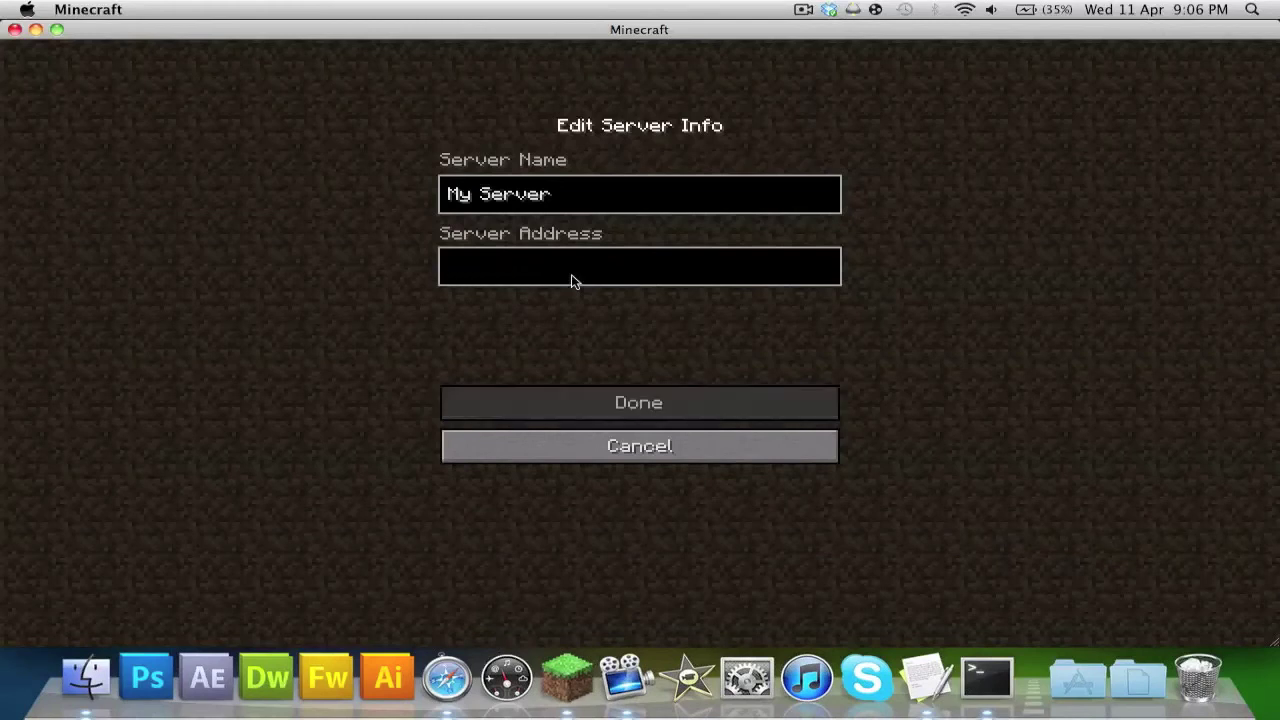
type("79.67")
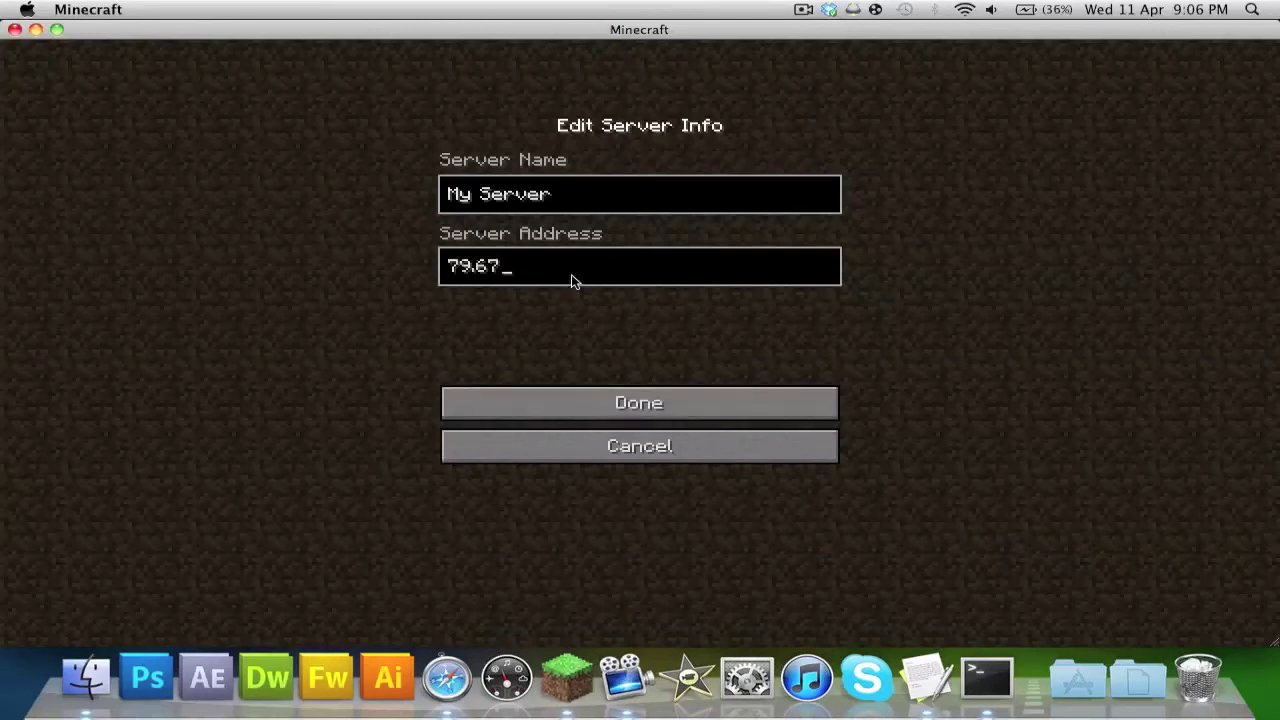
type(".")
left_click(470, 676)
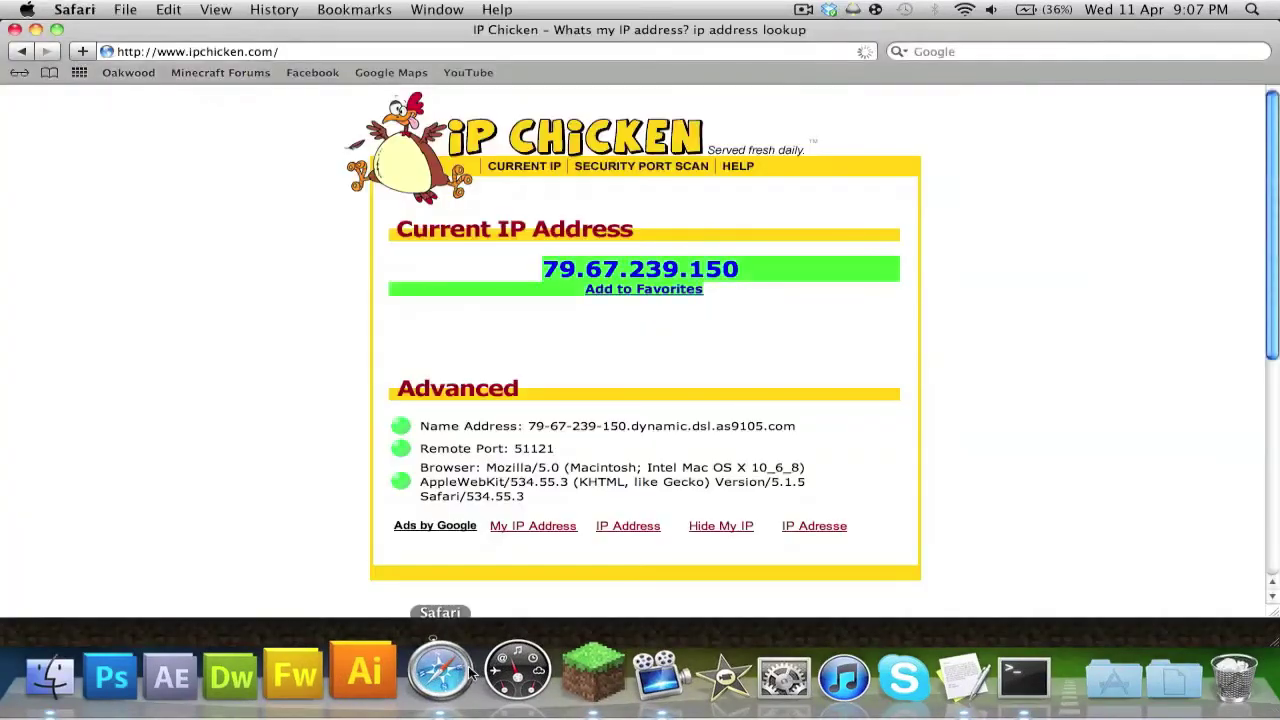
left_click(568, 676)
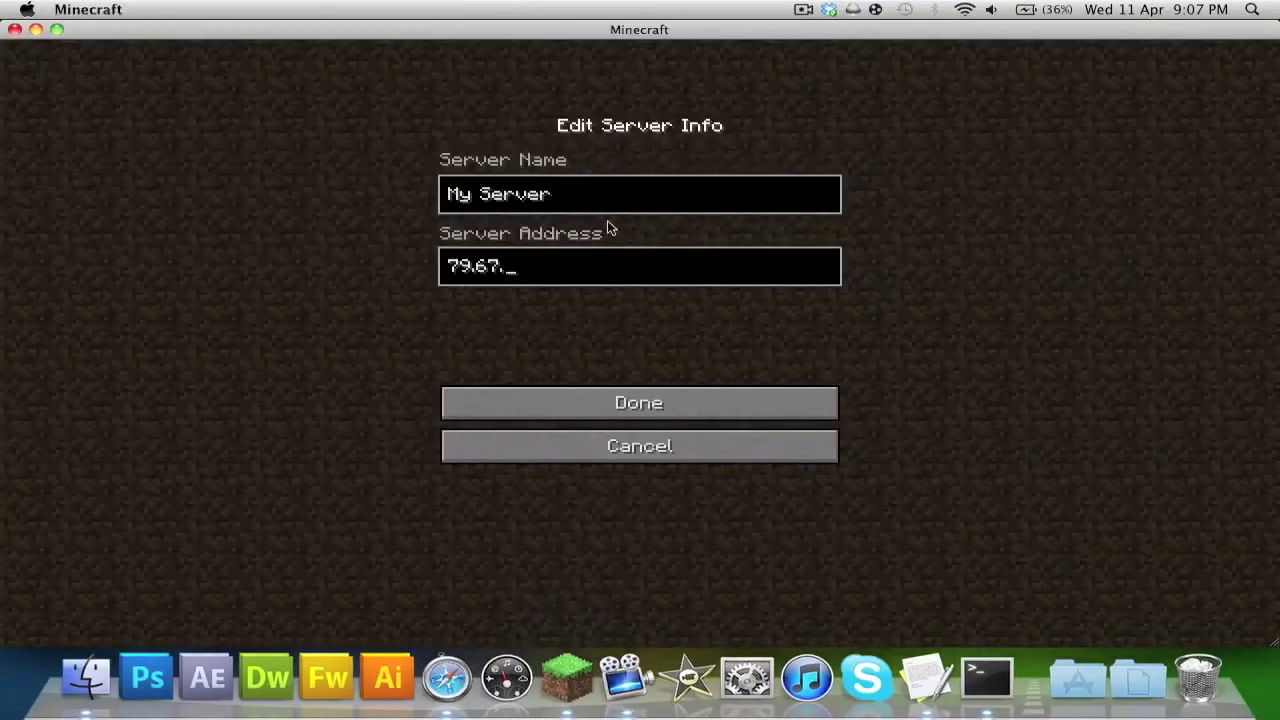
type("239.150")
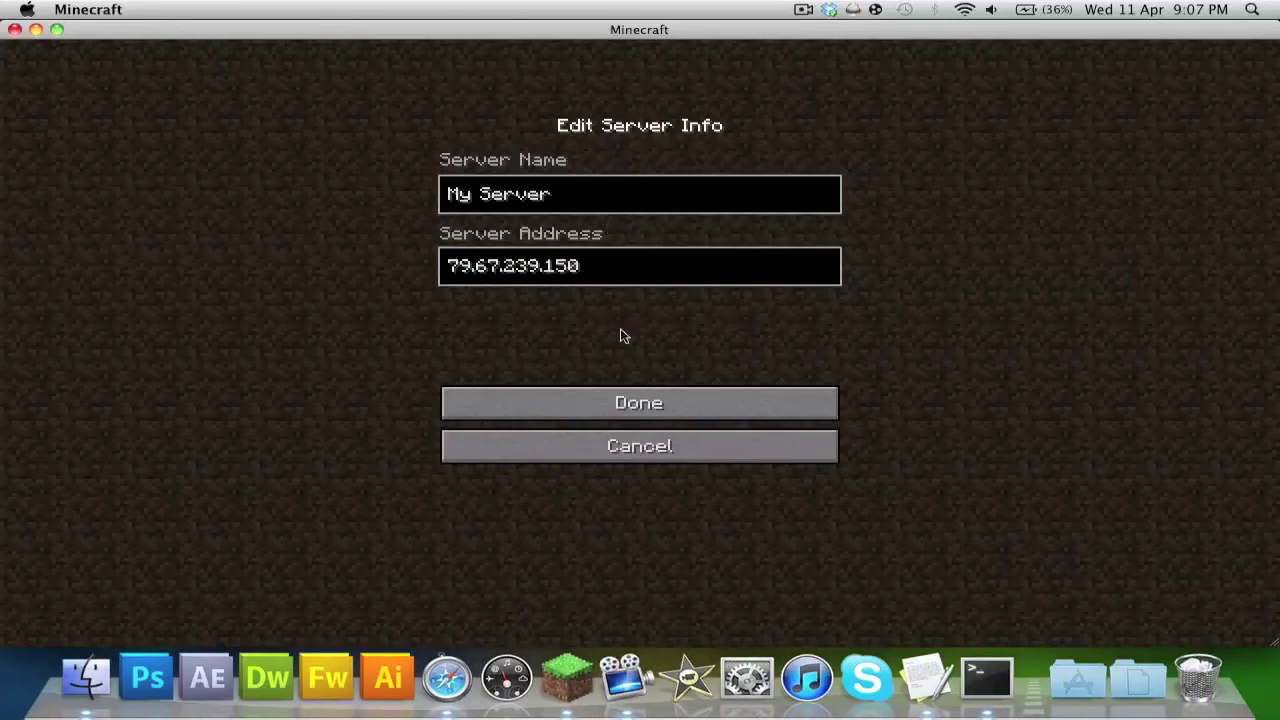
left_click(640, 403)
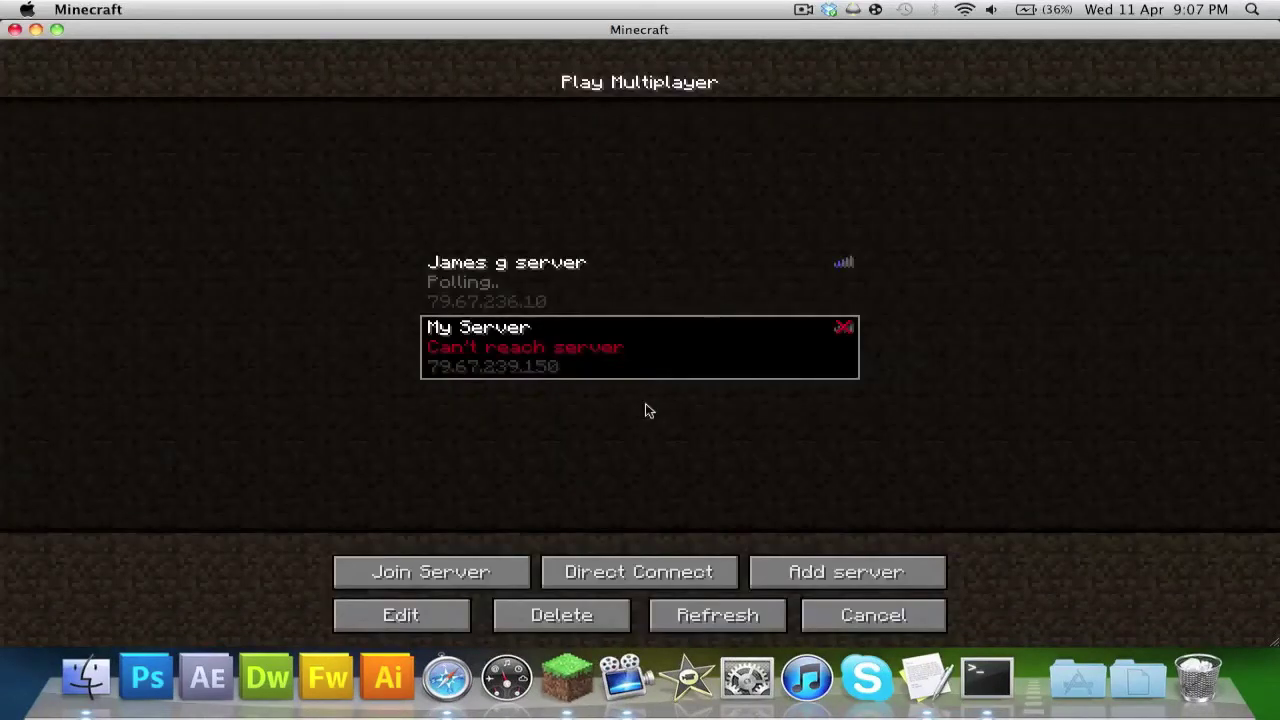
- Try to join My Server through its public IP address, cancel, and return to the multiplayer list
double_click(558, 364)
left_click(588, 446)
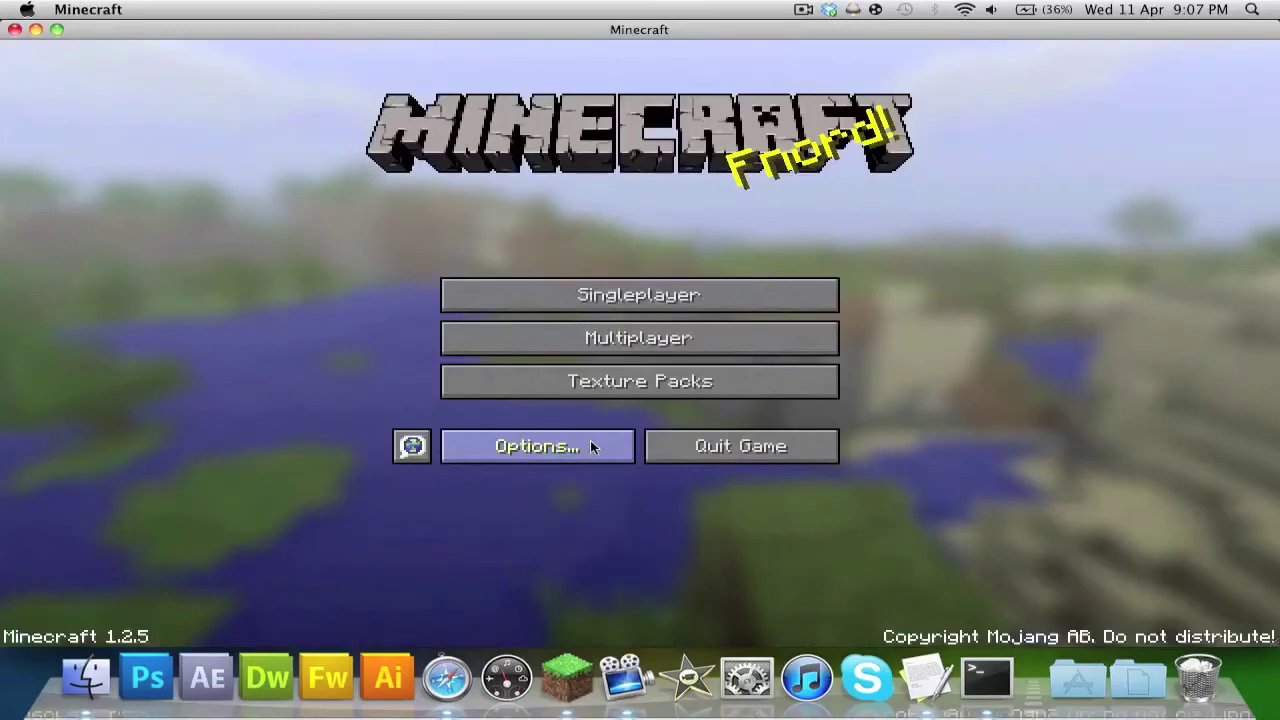
left_click(606, 338)
- Set My Server's address back to localhost in the multiplayer list and join the server
left_click(635, 368)
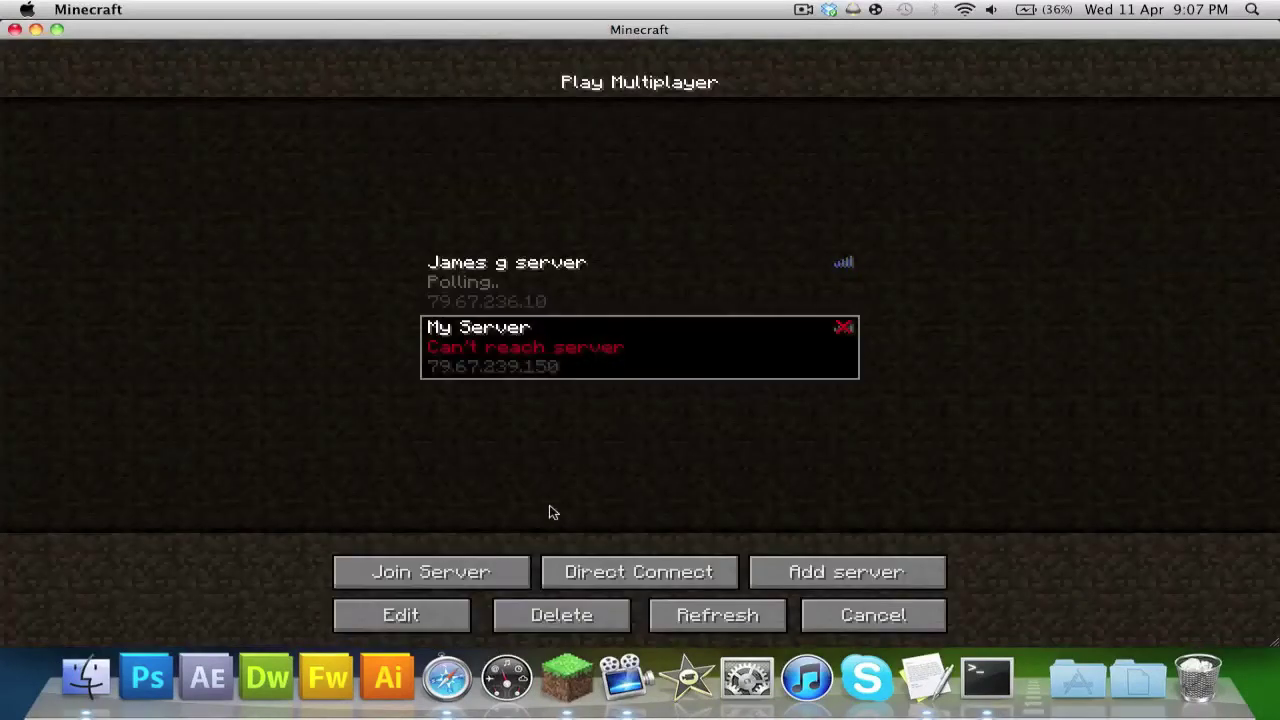
left_click(445, 613)
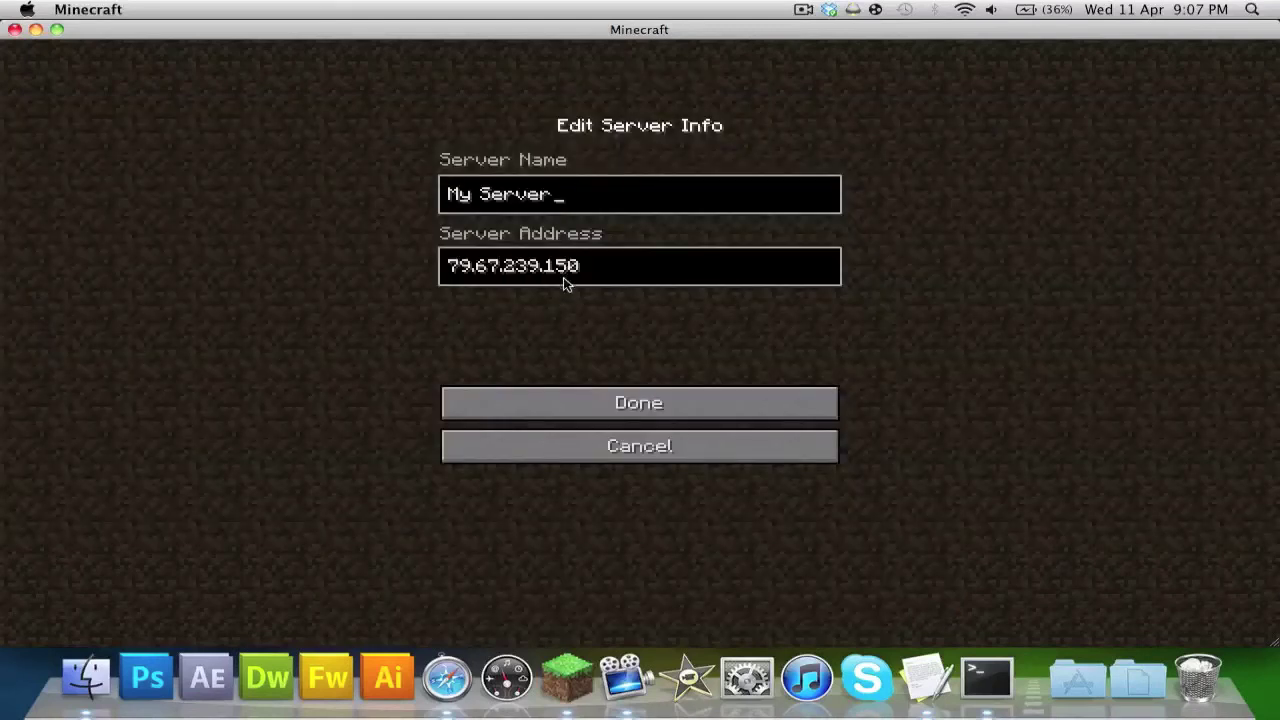
left_click(604, 277)
key("BackSpace")
key("BackSpace")
key("BackSpace")
key("BackSpace")
key("BackSpace")
key("BackSpace")
key("BackSpace")
key("BackSpace")
key("BackSpace")
key("BackSpace")
key("BackSpace")
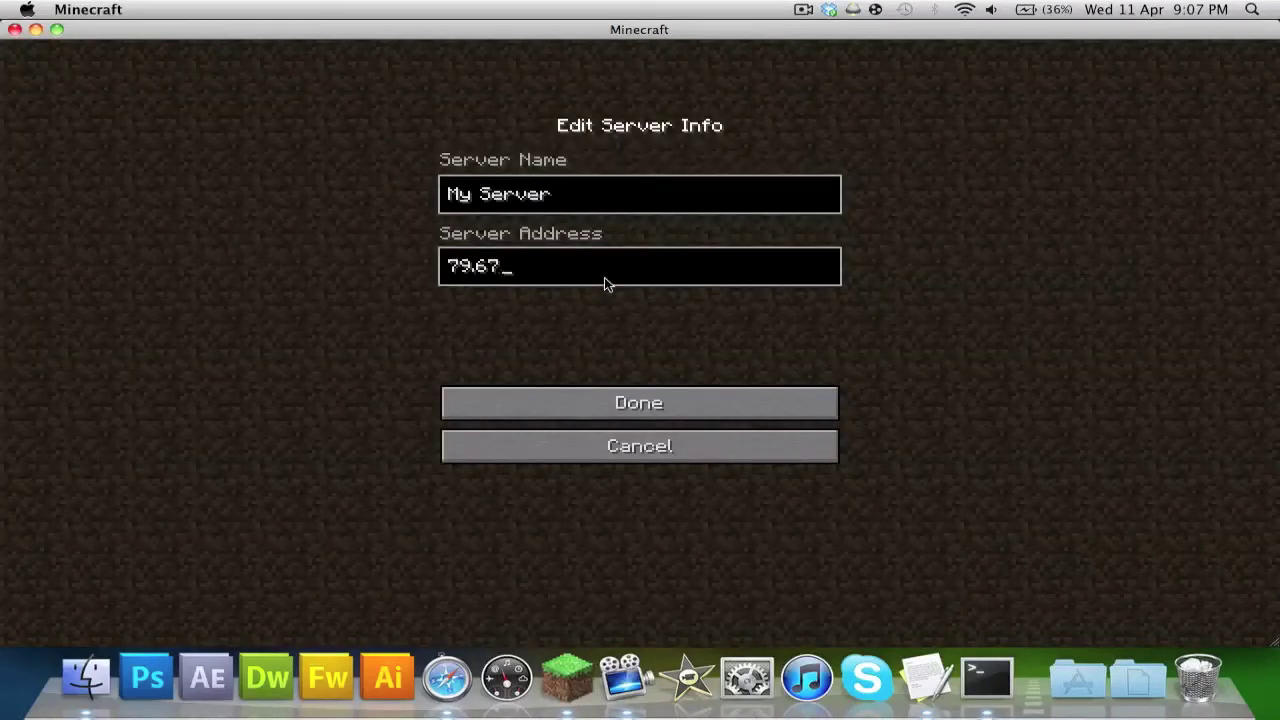
key("BackSpace")
key("BackSpace")
type("localhos")
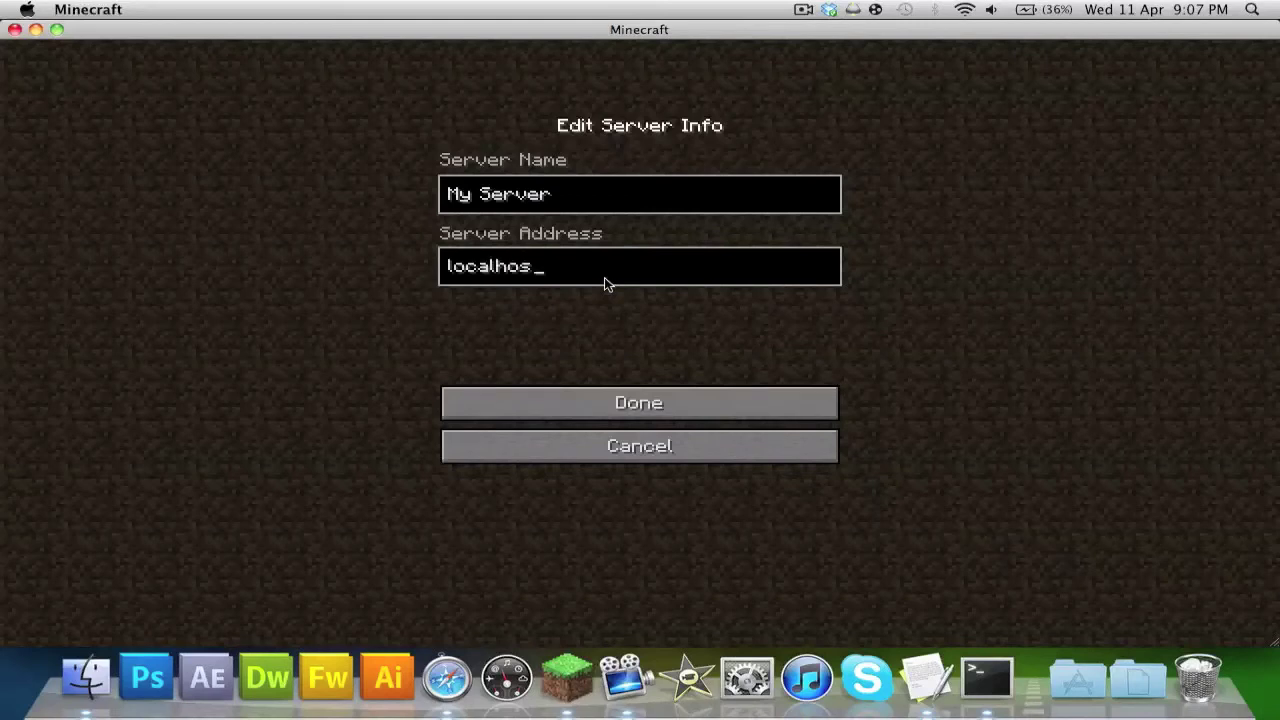
type("t")
left_click(569, 406)
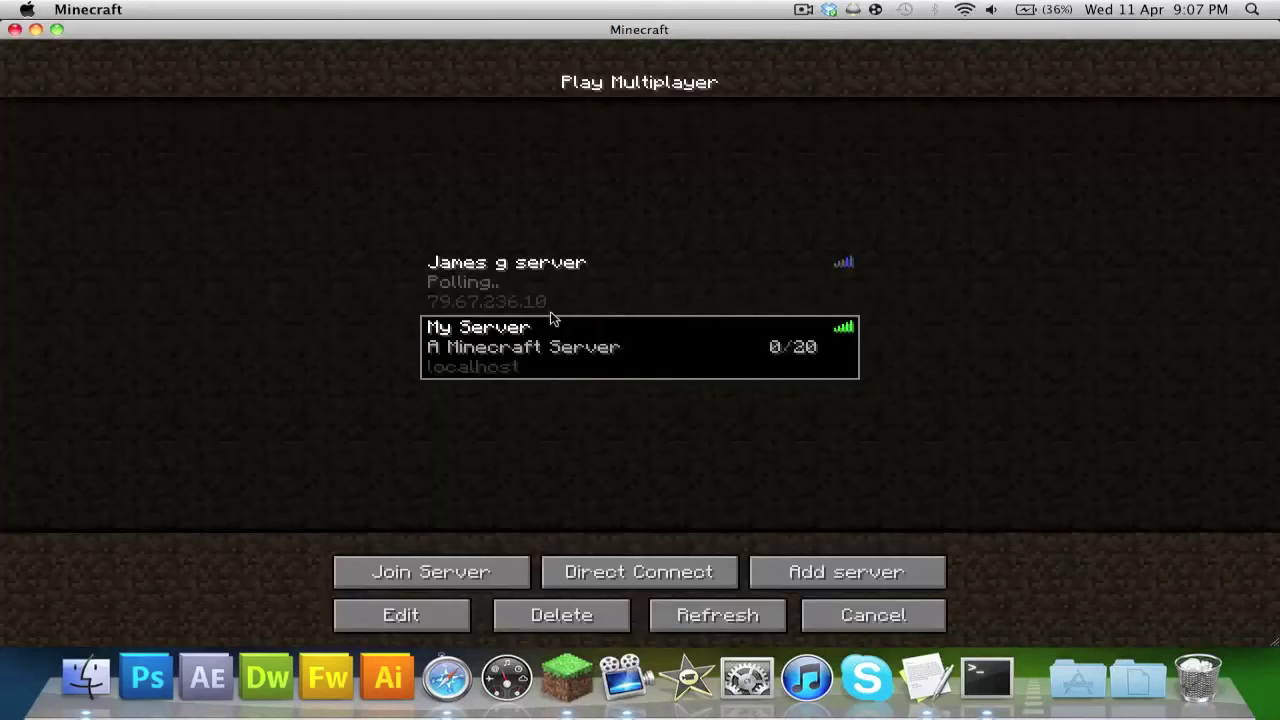
double_click(547, 368)
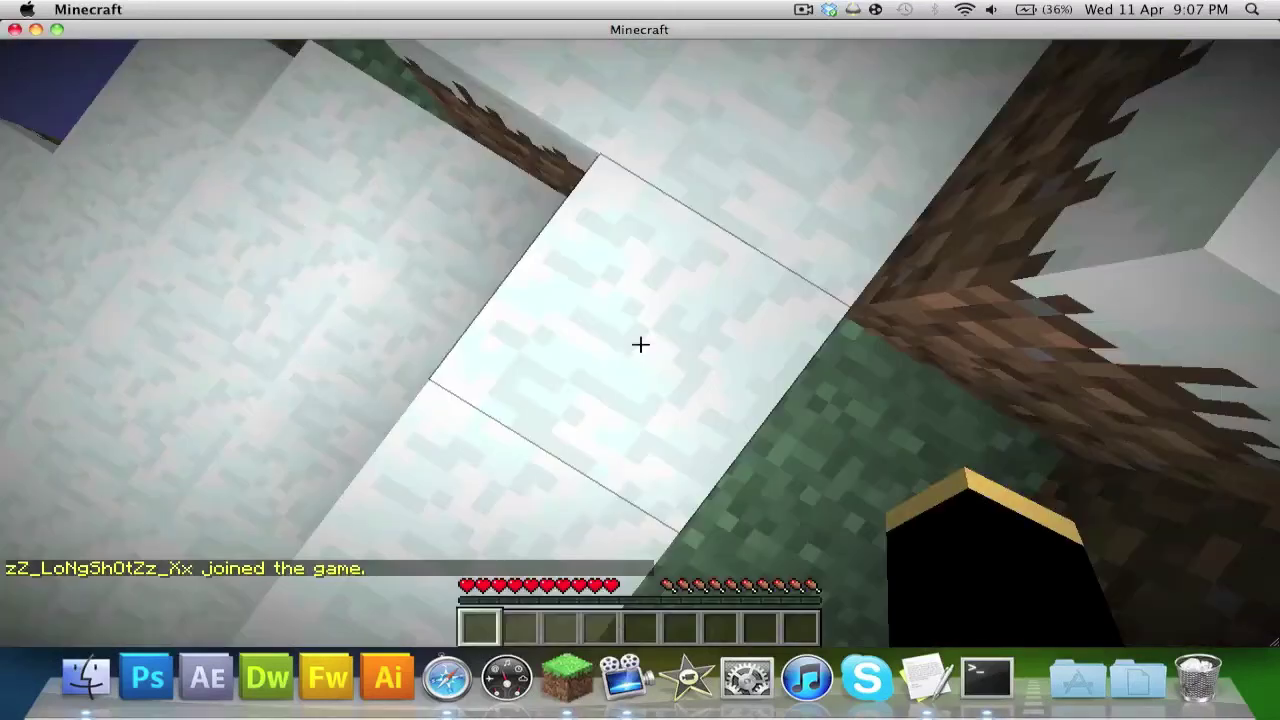
- Pause the game, examine the player's login entry in the Terminal server log, and return to Minecraft
key("Escape")
left_click(979, 681)
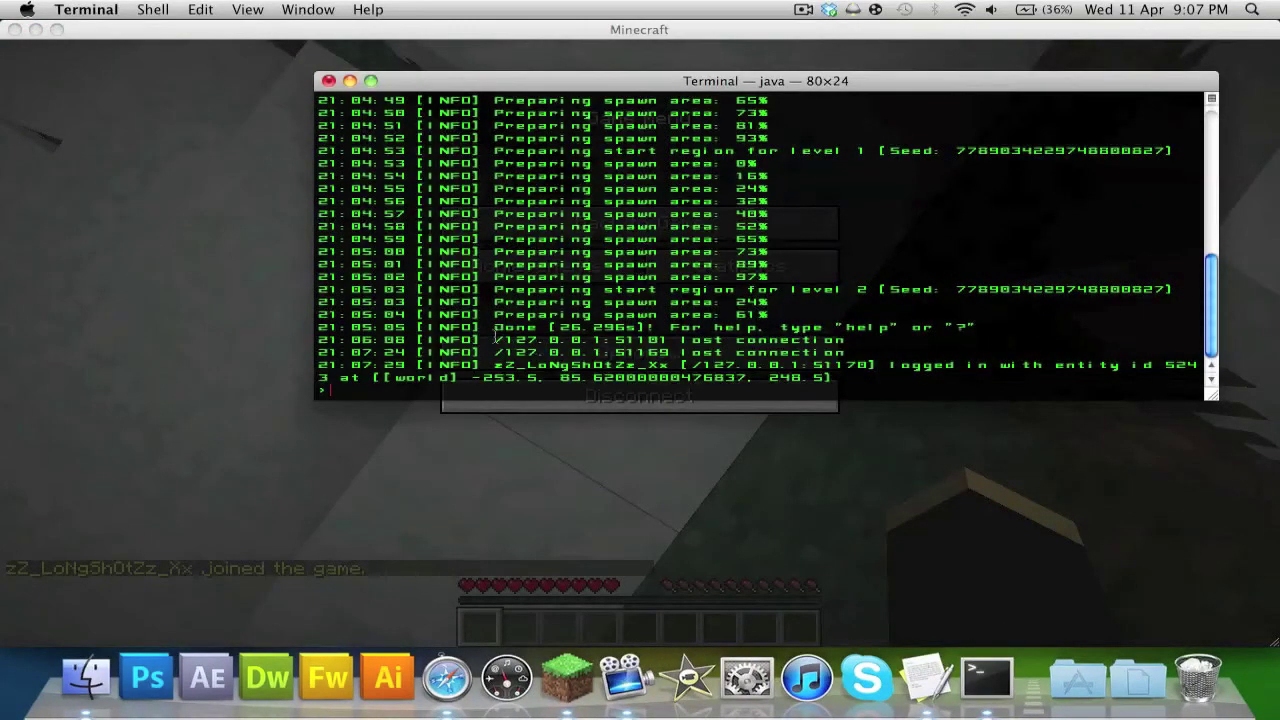
left_click_drag(489, 364, 840, 380)
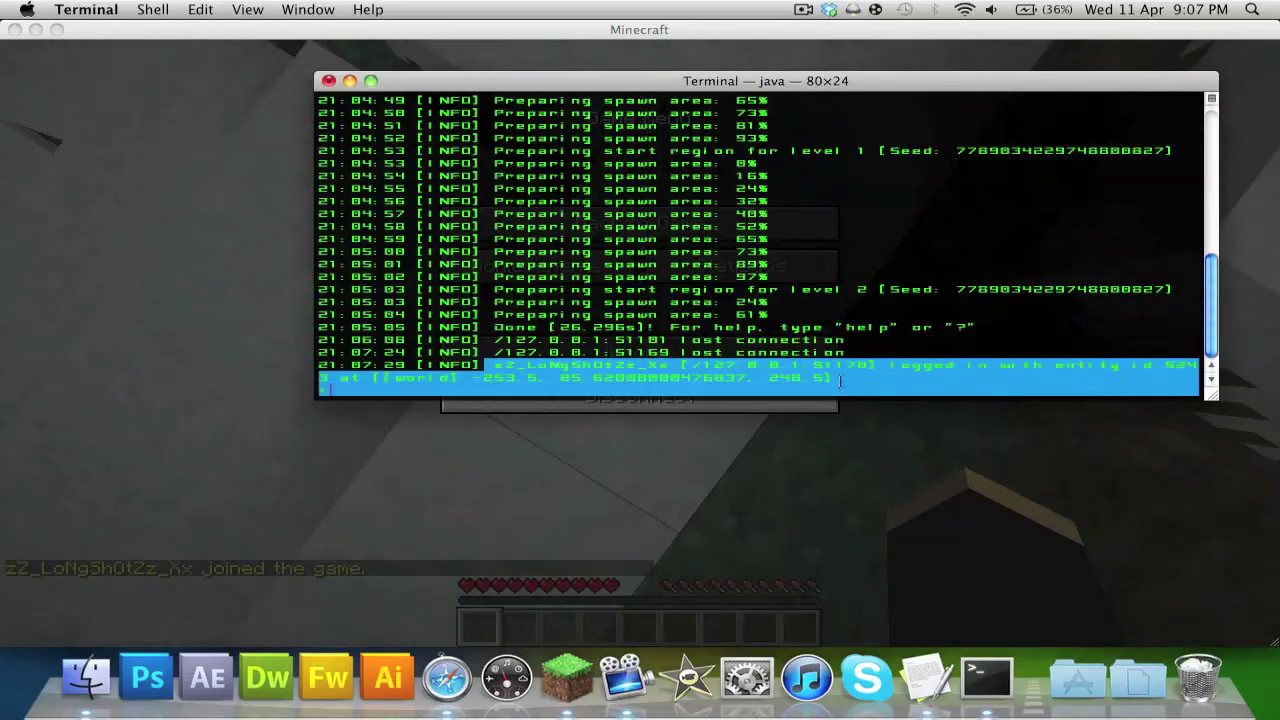
left_click(942, 337)
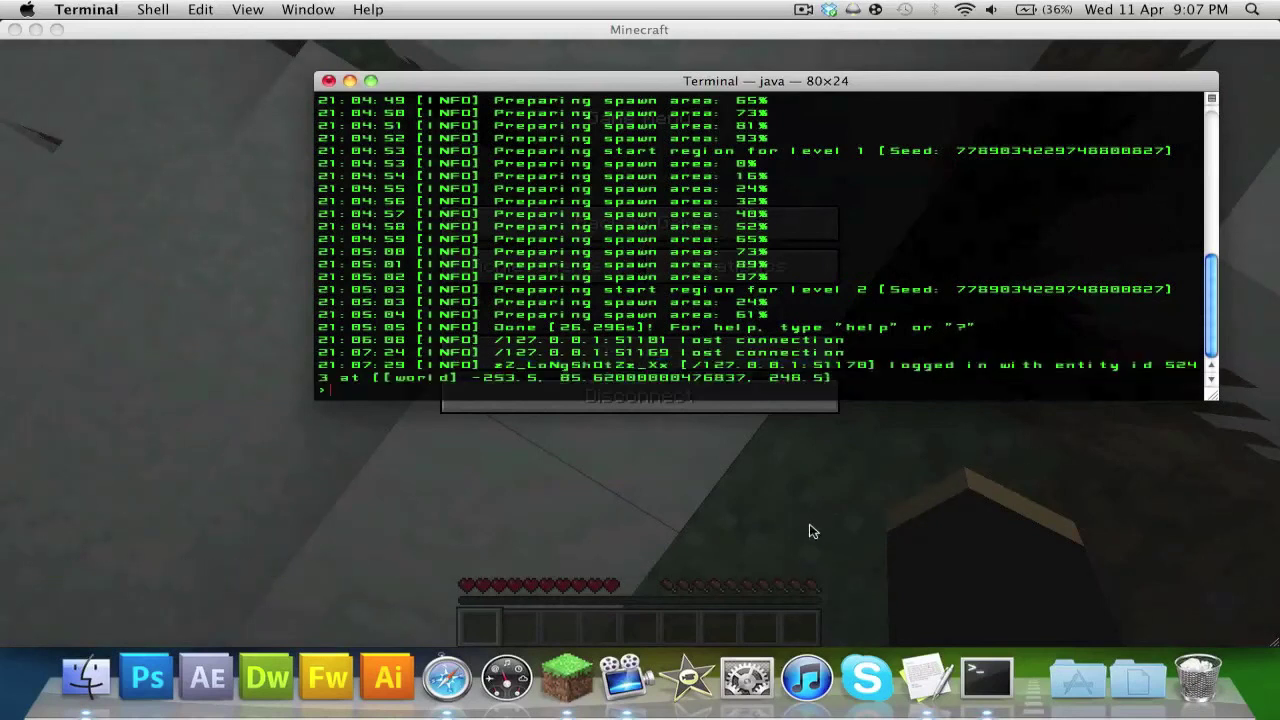
left_click_drag(877, 364, 1091, 430)
left_click(1091, 431)
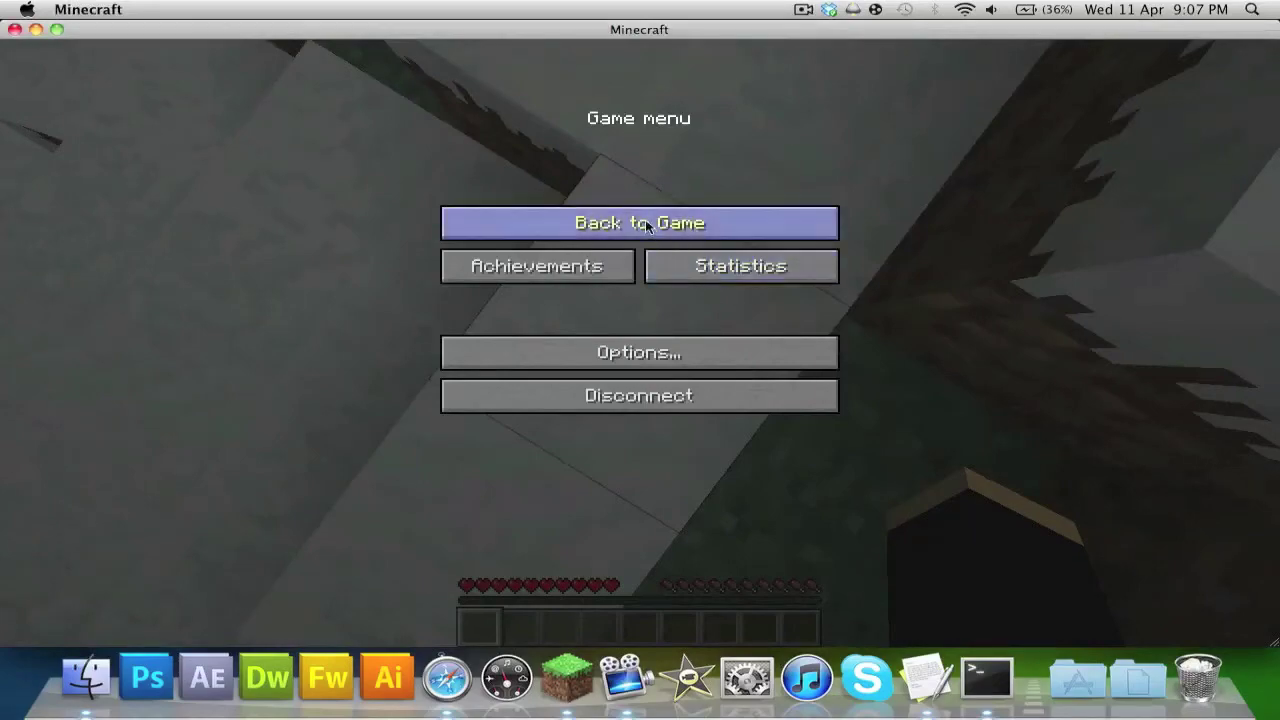
- Resume the game and walk the player forward over the snowy forest terrain
left_click(705, 223)
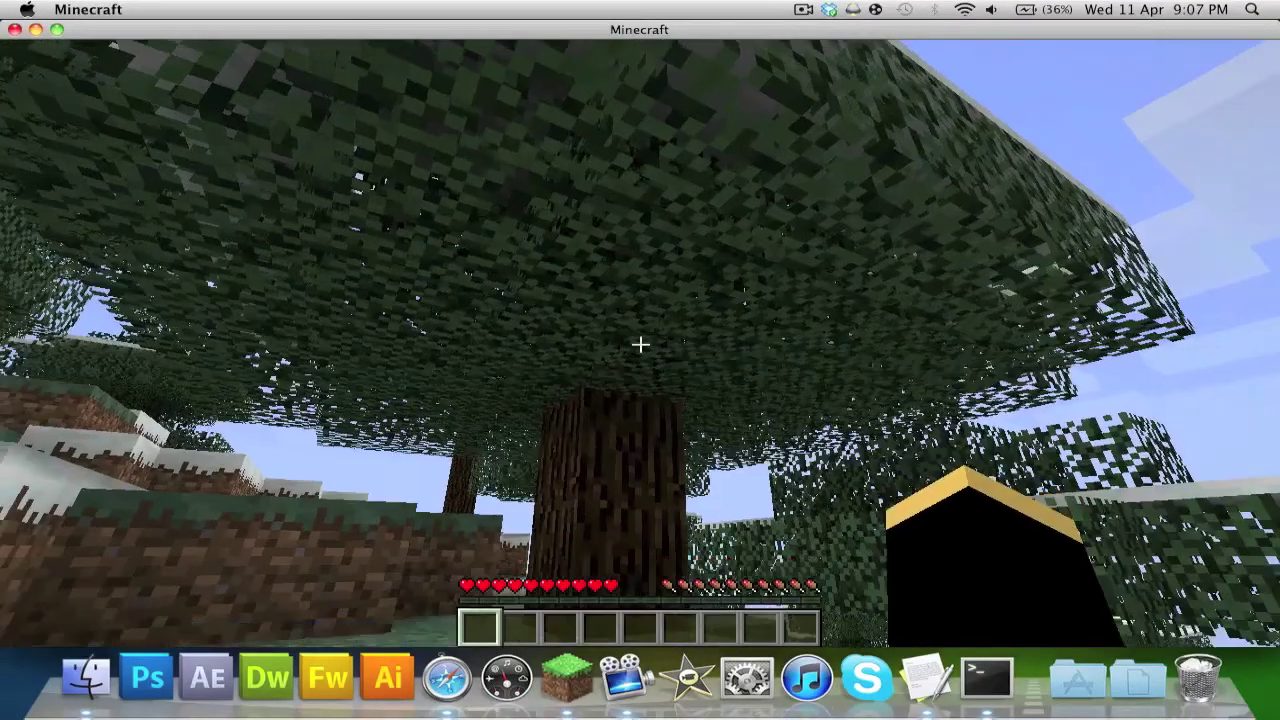
key("space")
key("w")
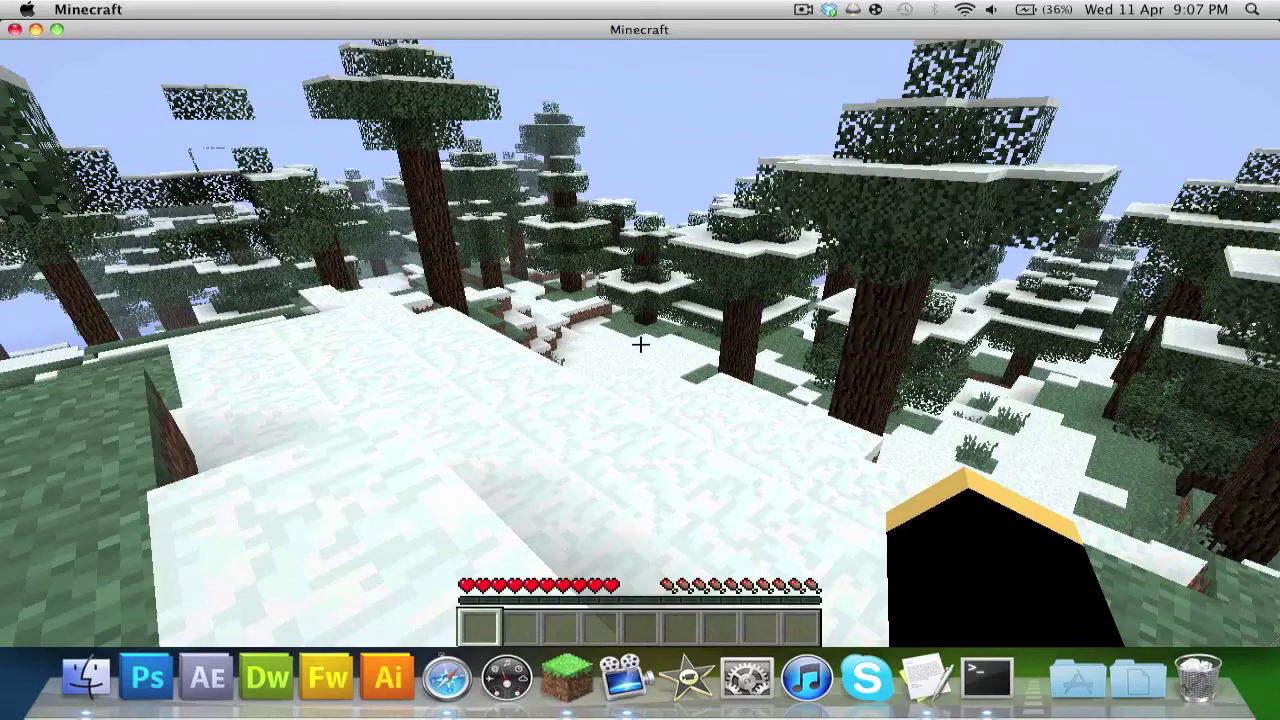
key("w")
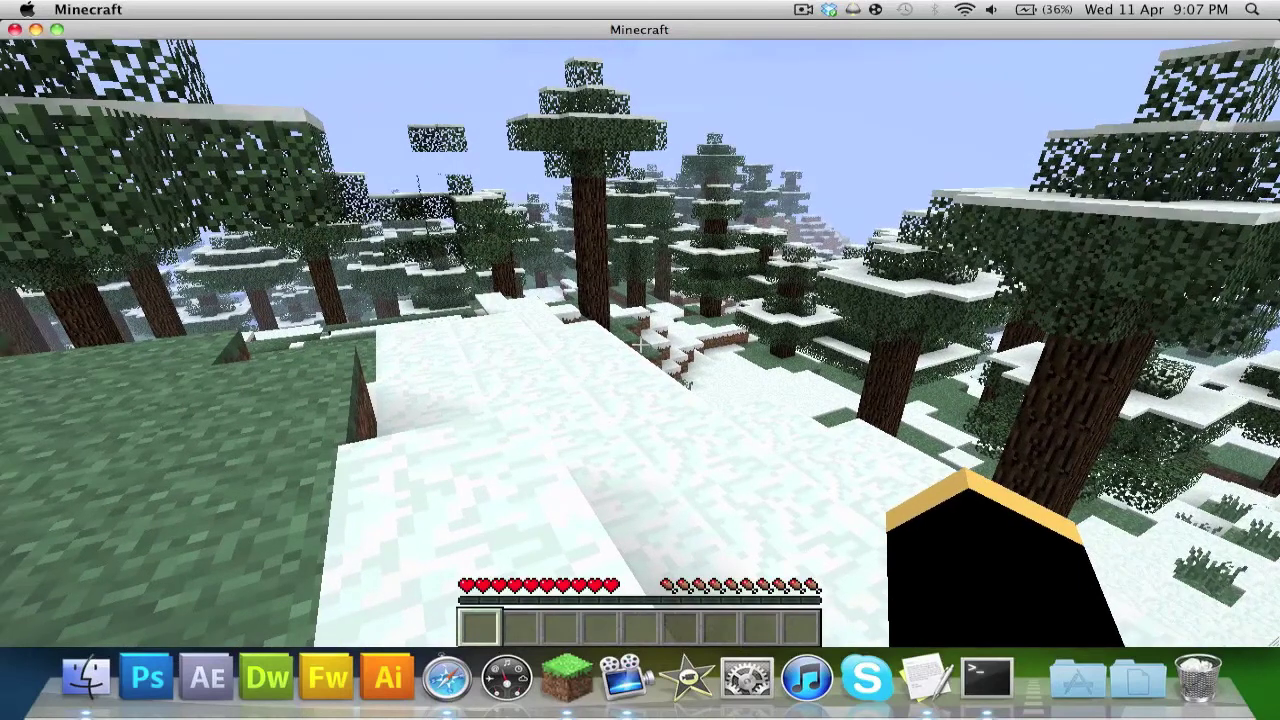
type("t")
type("vgvgvg")
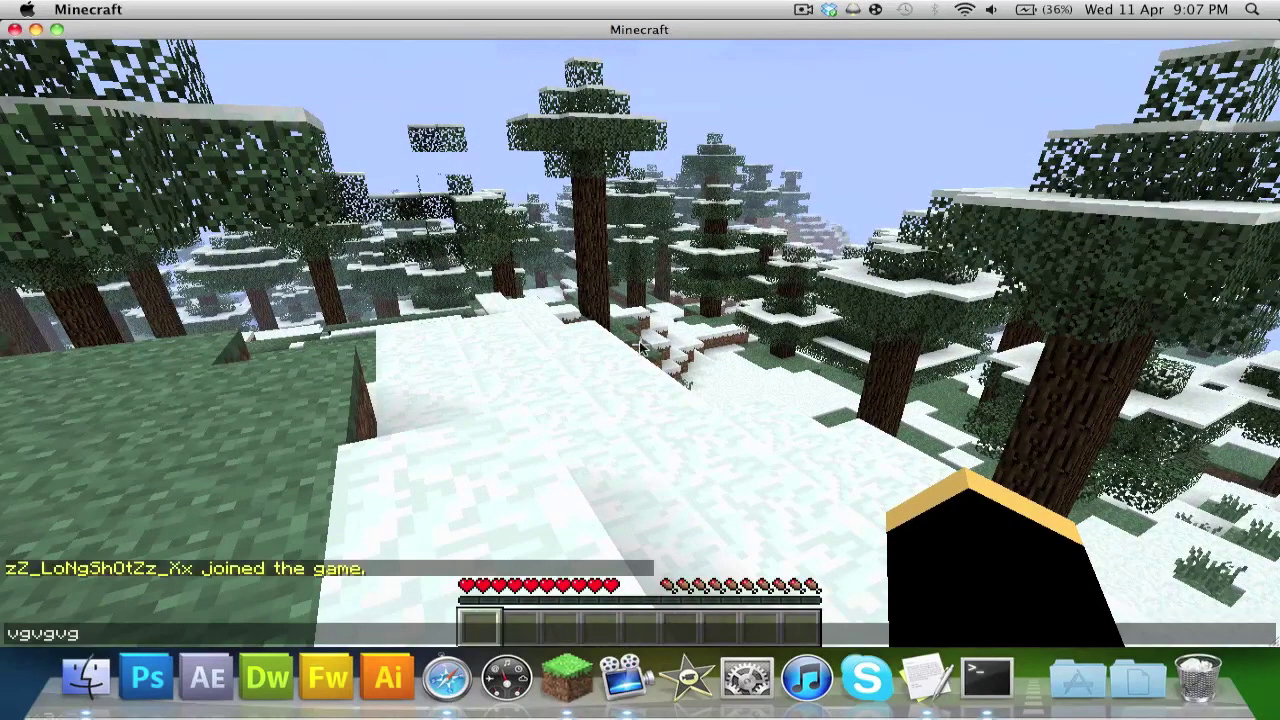
key("Escape")
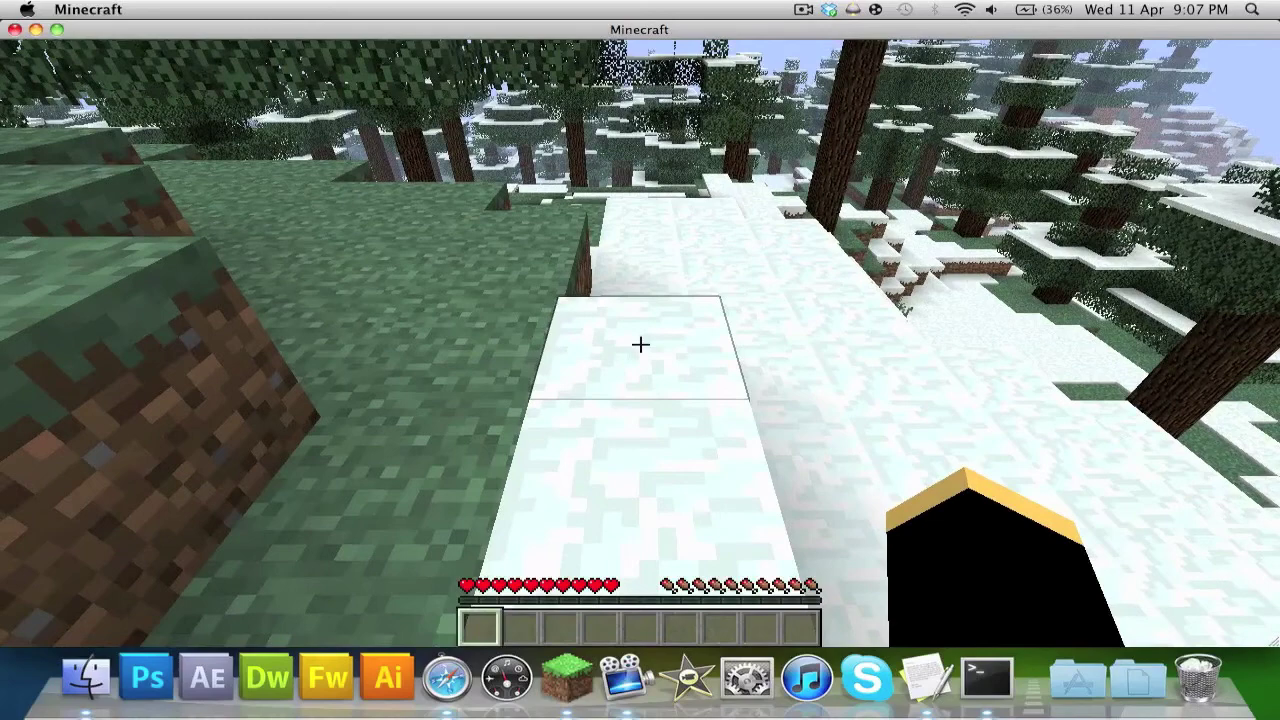
- Dig at the snow on the ground directly in front of the player
left_click_drag(640, 344, 640, 344)
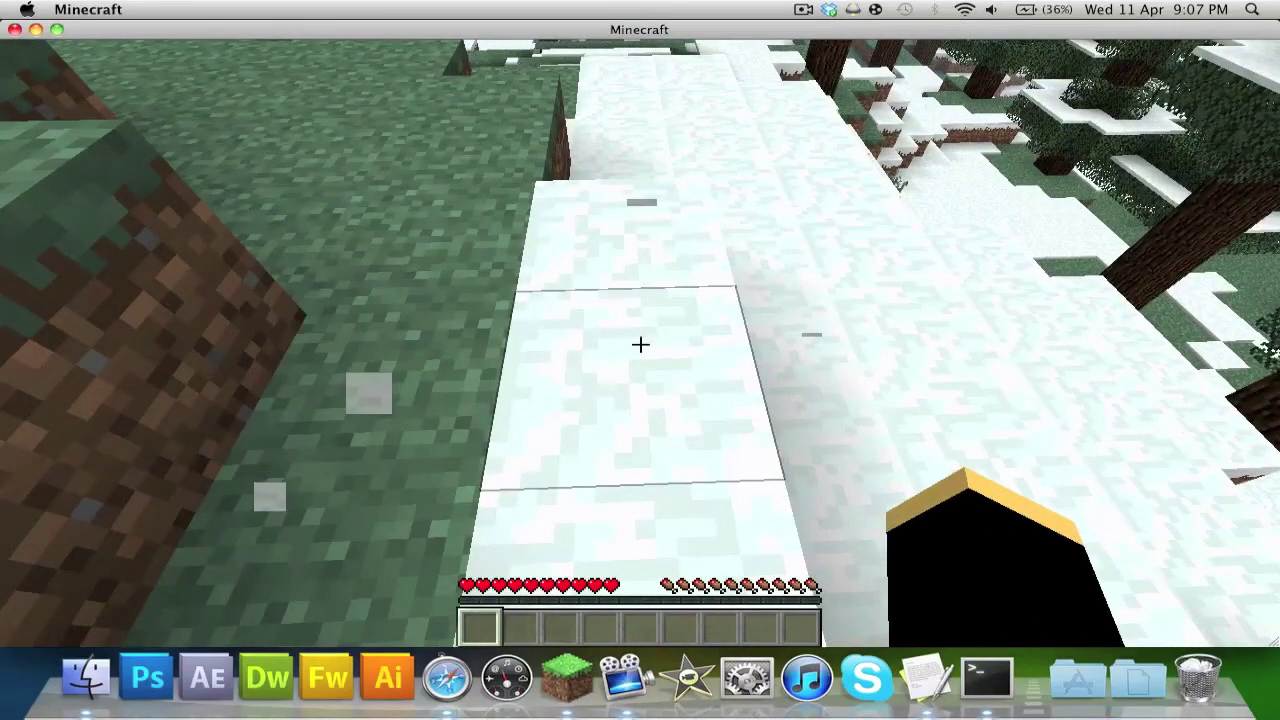